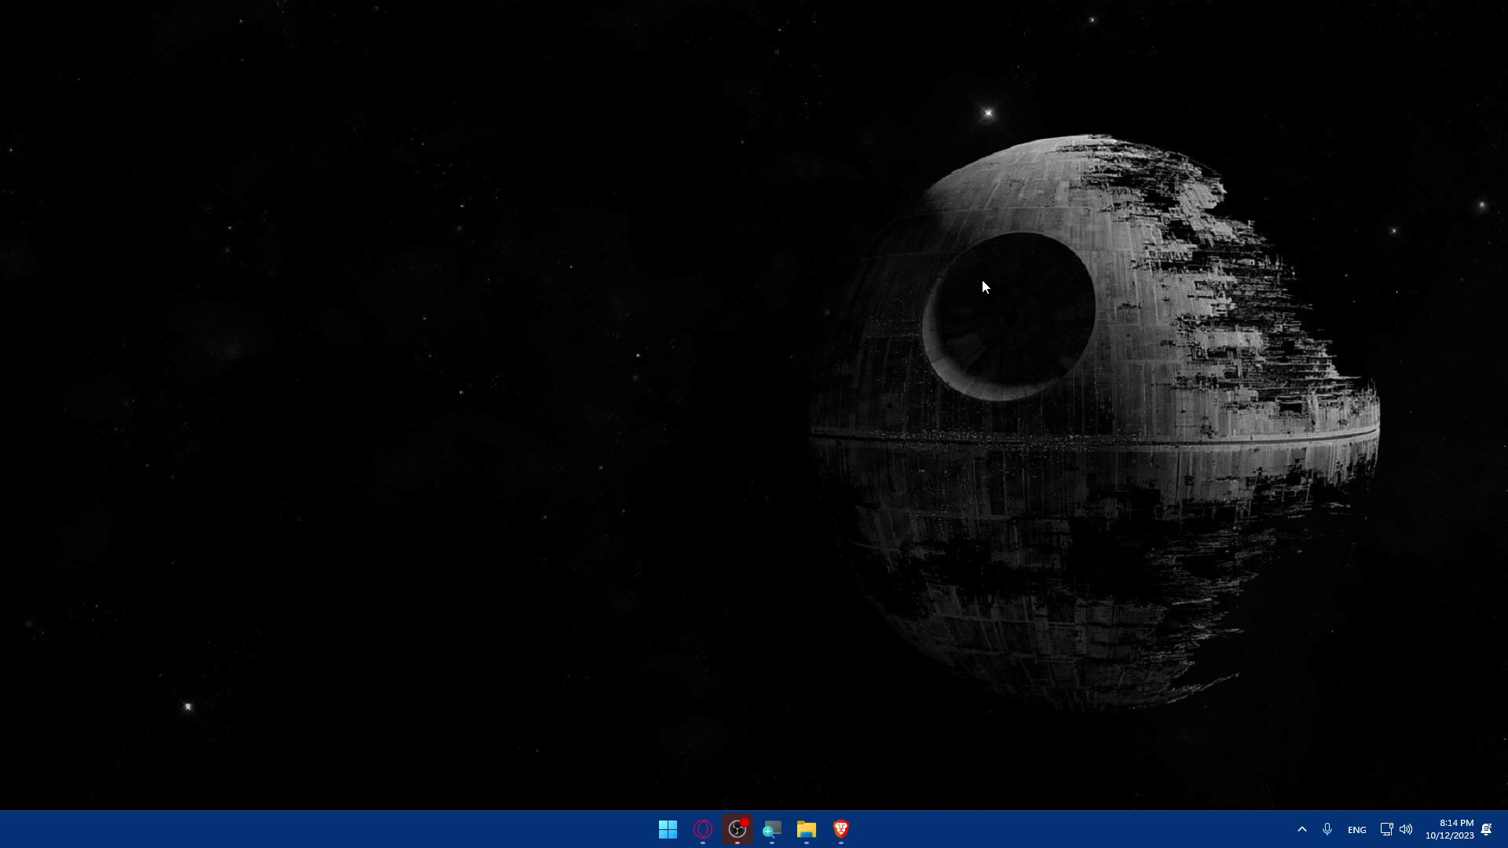
Search Google in Brave for 'microsoft 365 affiliate' and scan the first result.
left_click(839, 833)
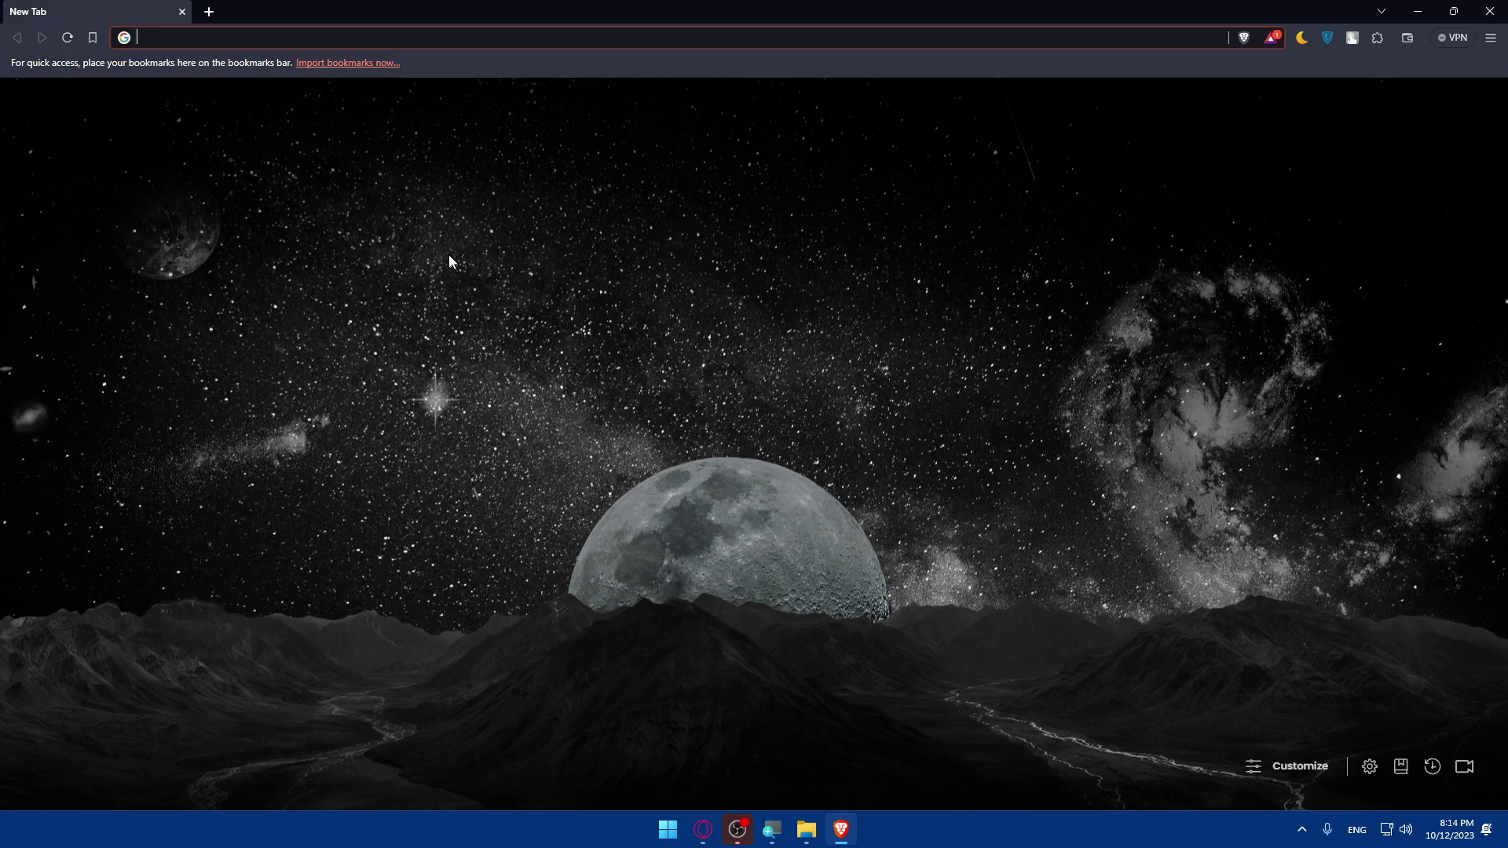
left_click(230, 33)
type("mi")
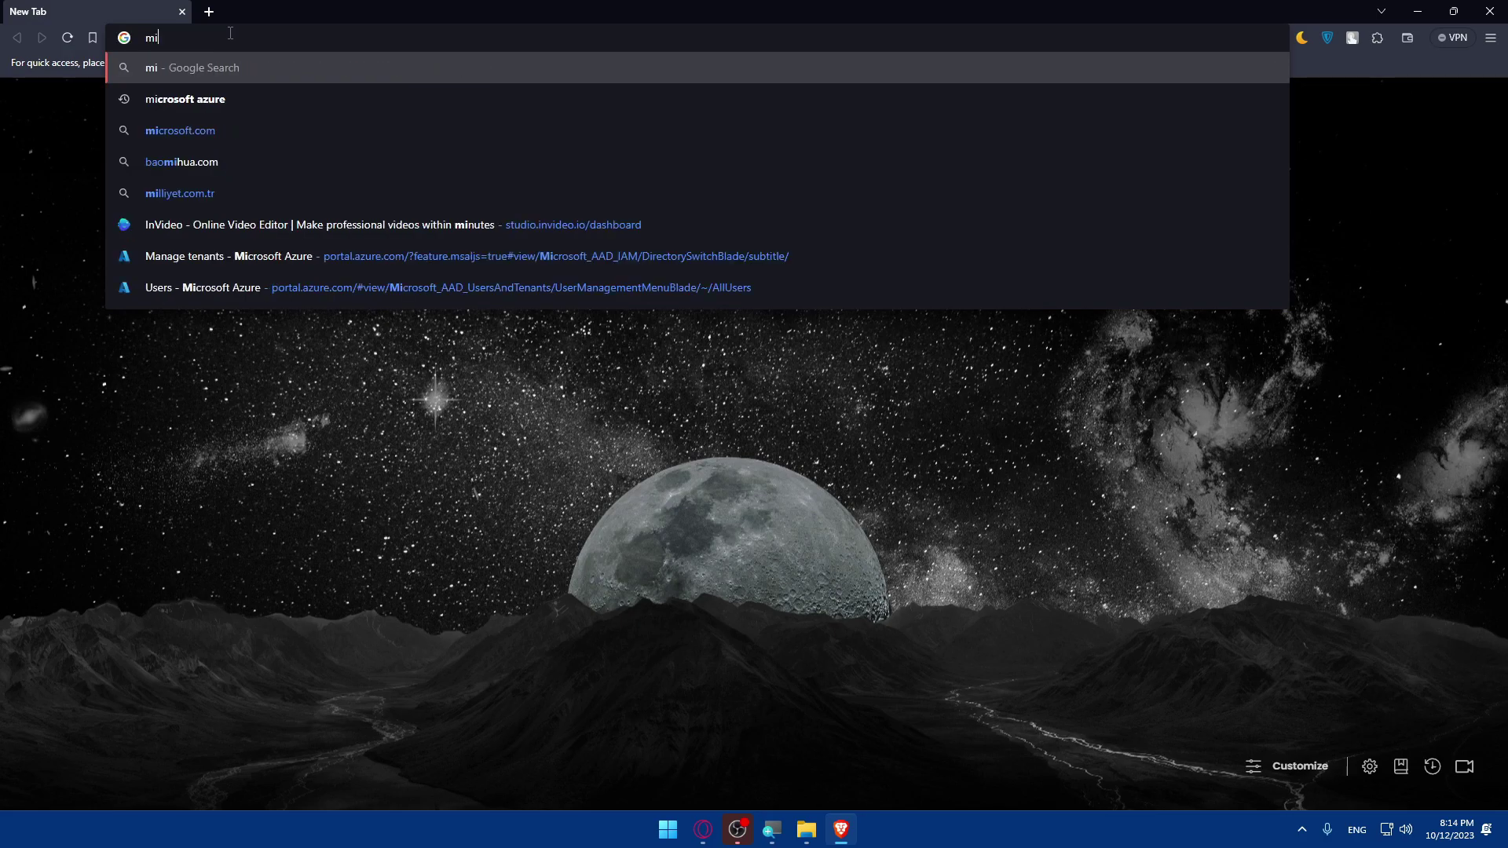
type("crosoft ")
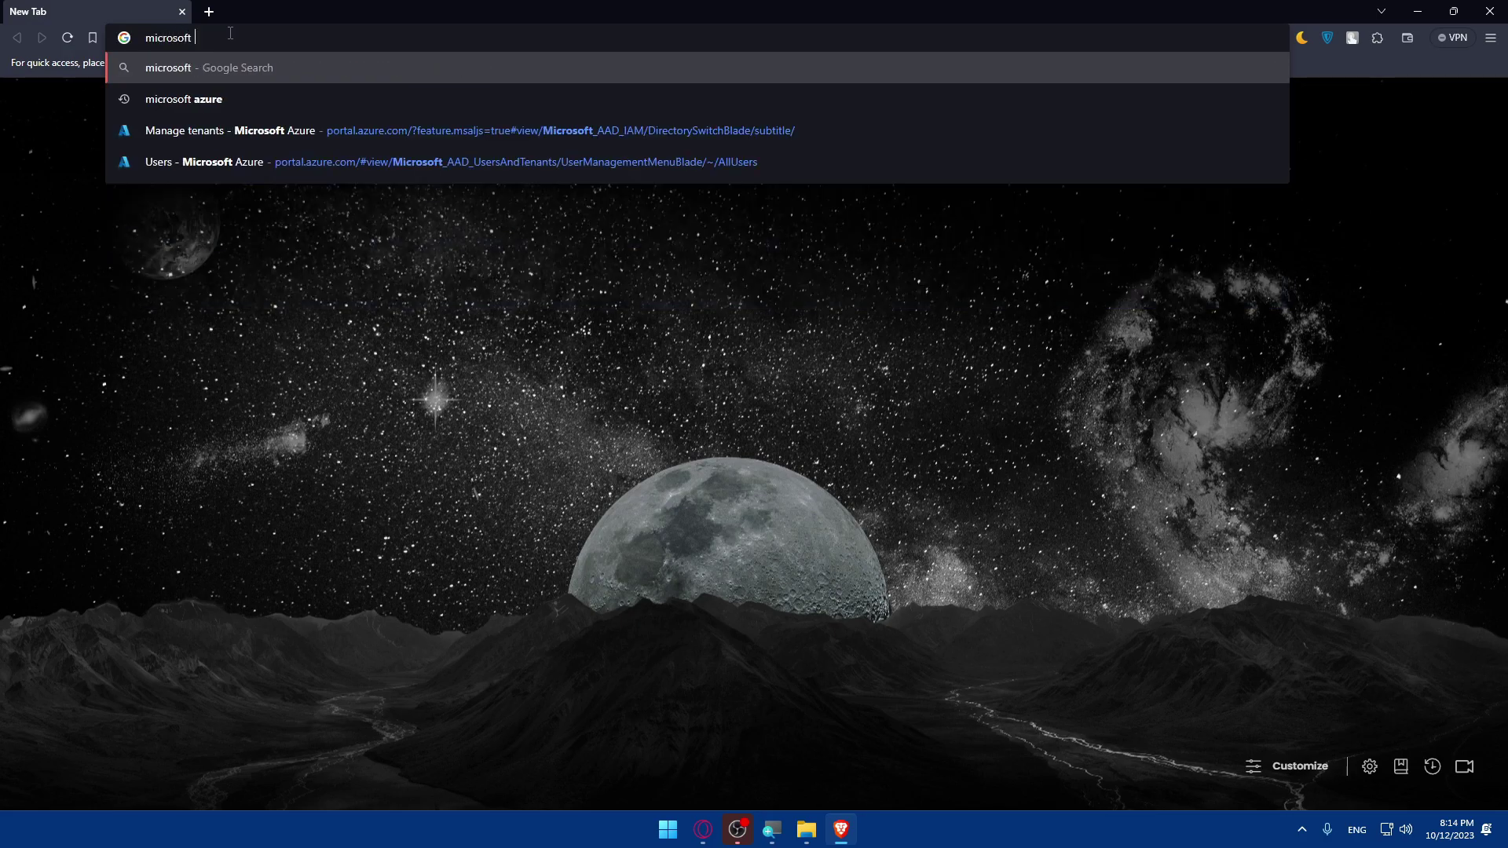
type("365 ")
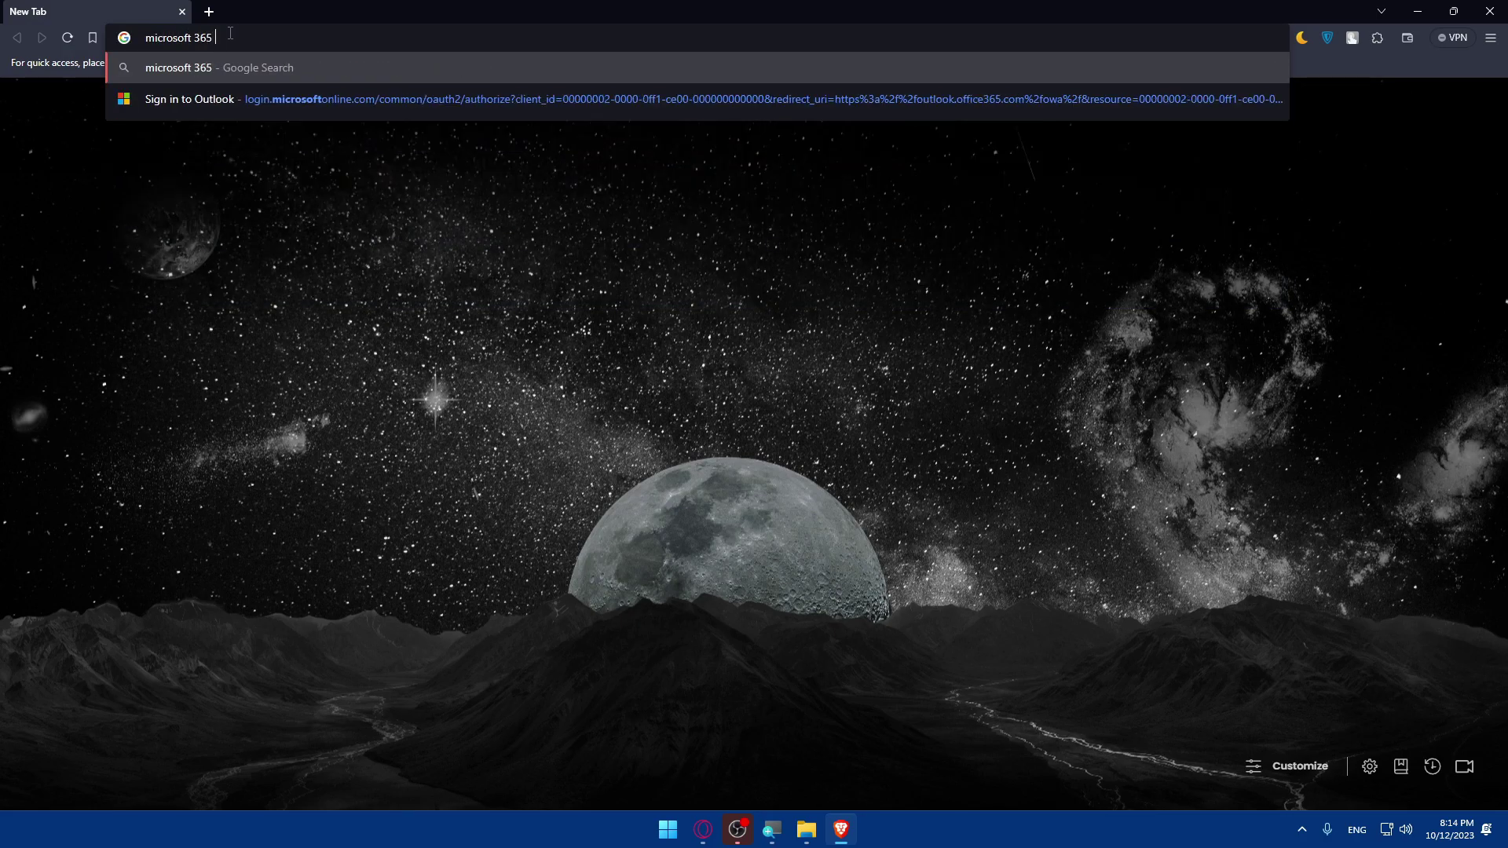
type("affiliate")
key("Return")
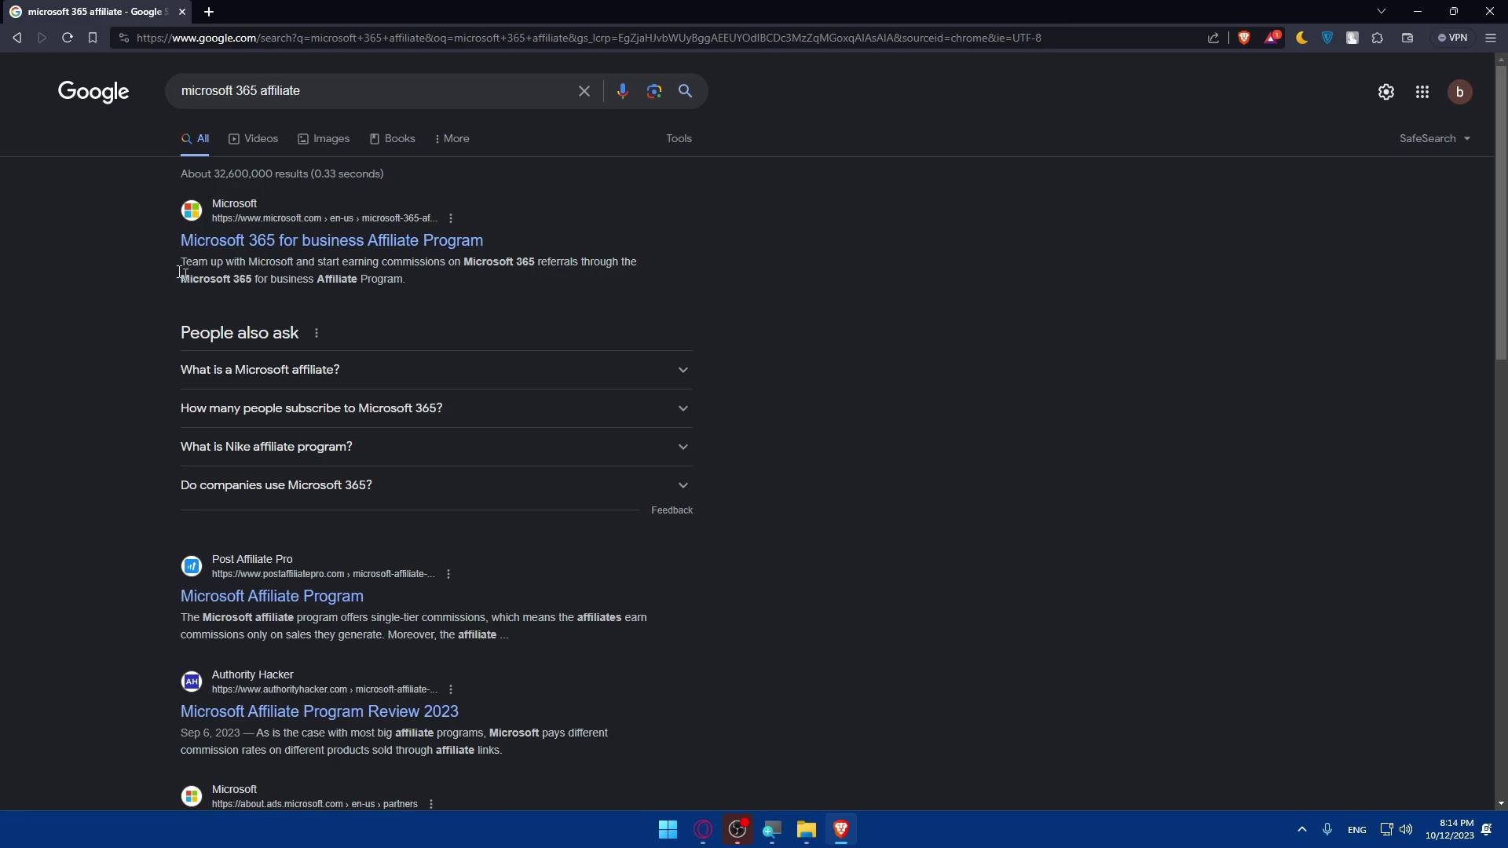
left_click_drag(180, 240, 549, 234)
Open the Microsoft 365 for business Affiliate Program result and read its introduction.
left_click(549, 234)
left_click(404, 250)
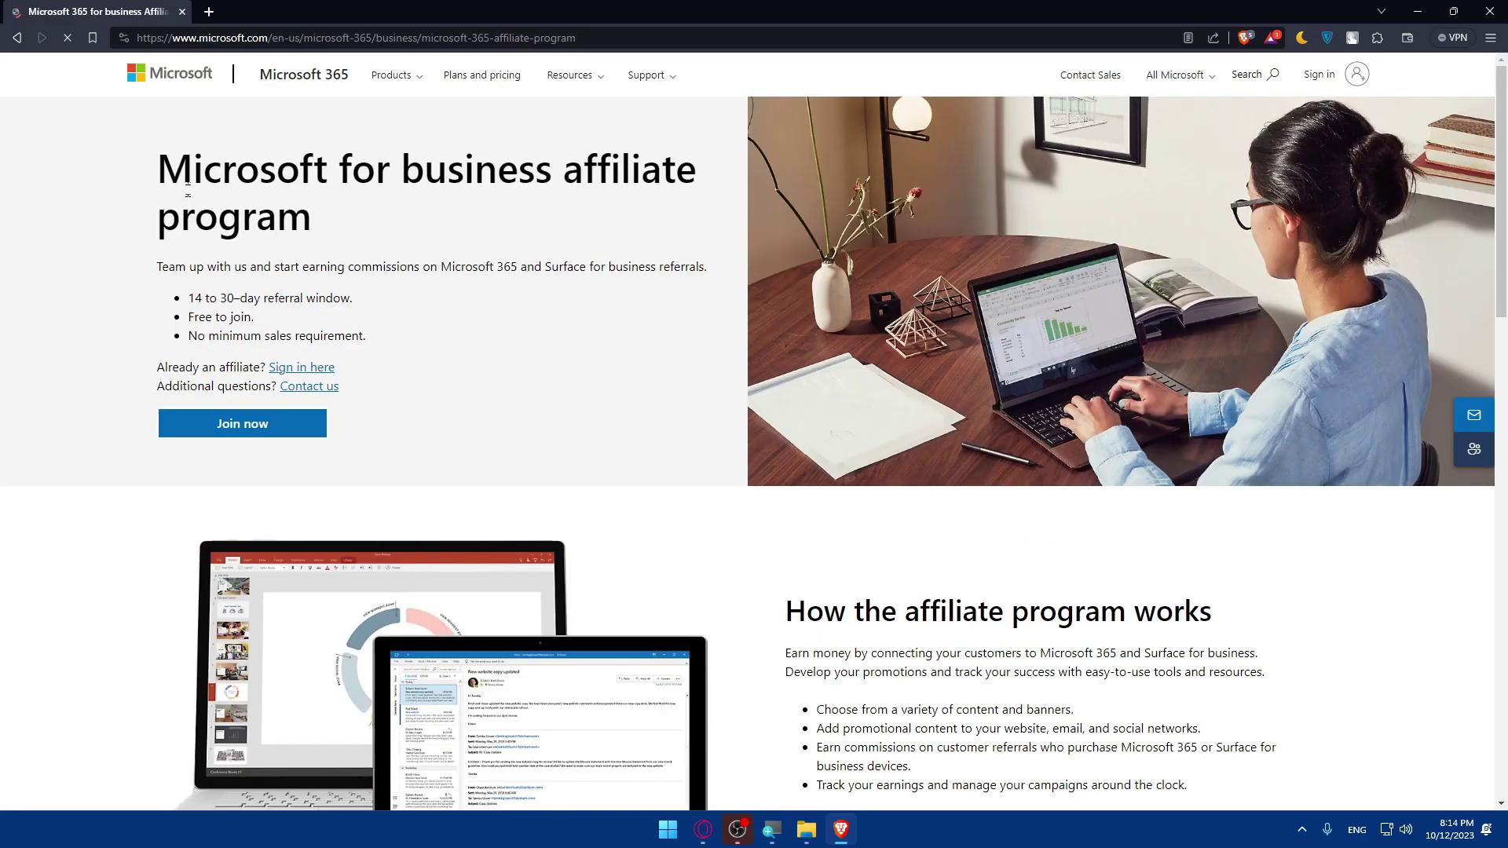
mouse_move(136, 184)
left_mouse_down()
mouse_move(164, 236)
mouse_move(440, 268)
left_mouse_up()
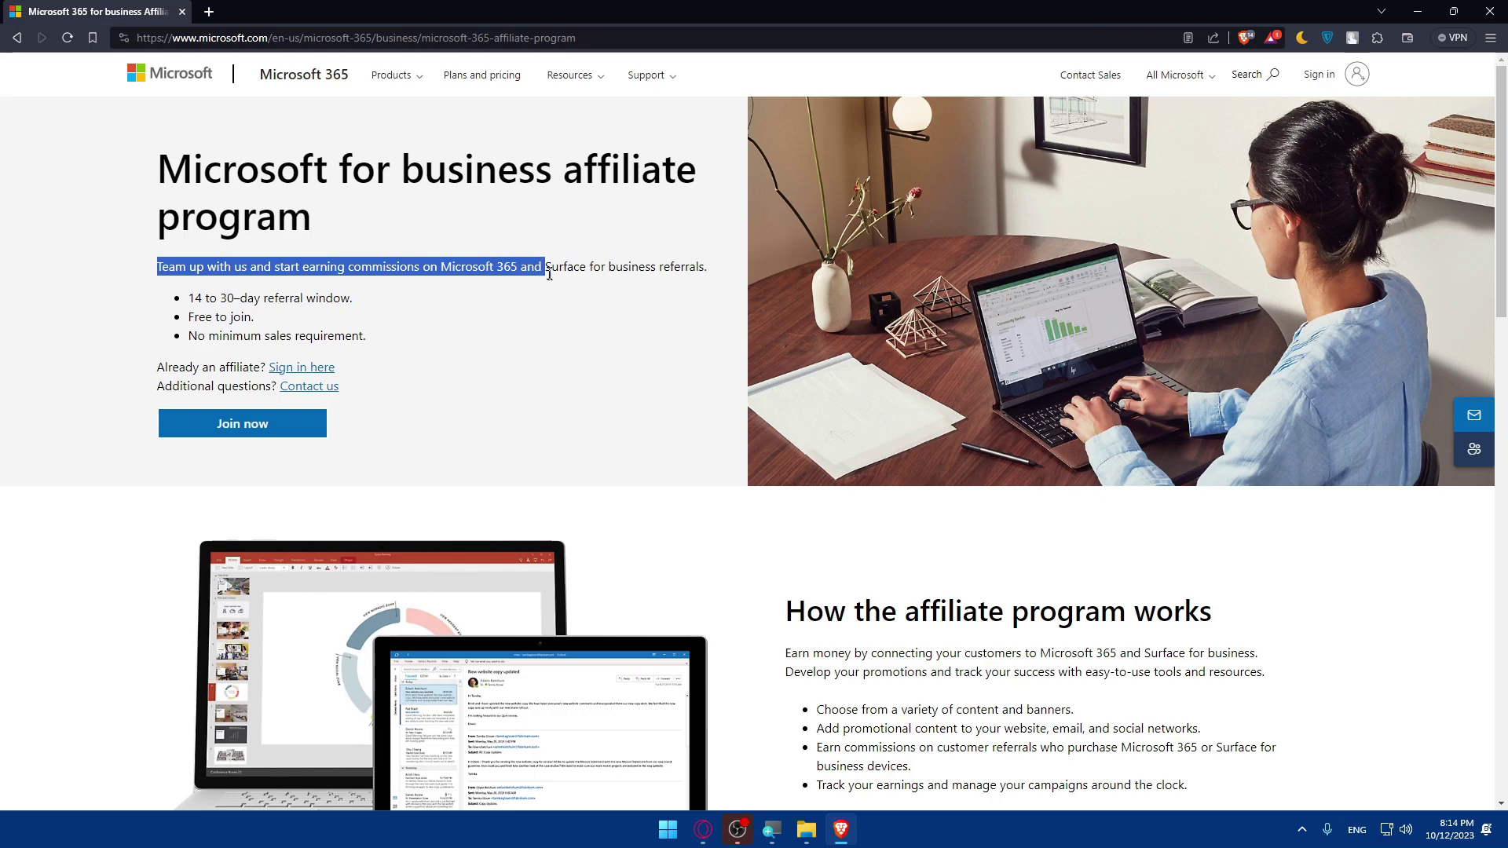
mouse_move(440, 268)
left_mouse_down()
mouse_move(595, 286)
mouse_move(695, 267)
left_mouse_up()
left_click(679, 320)
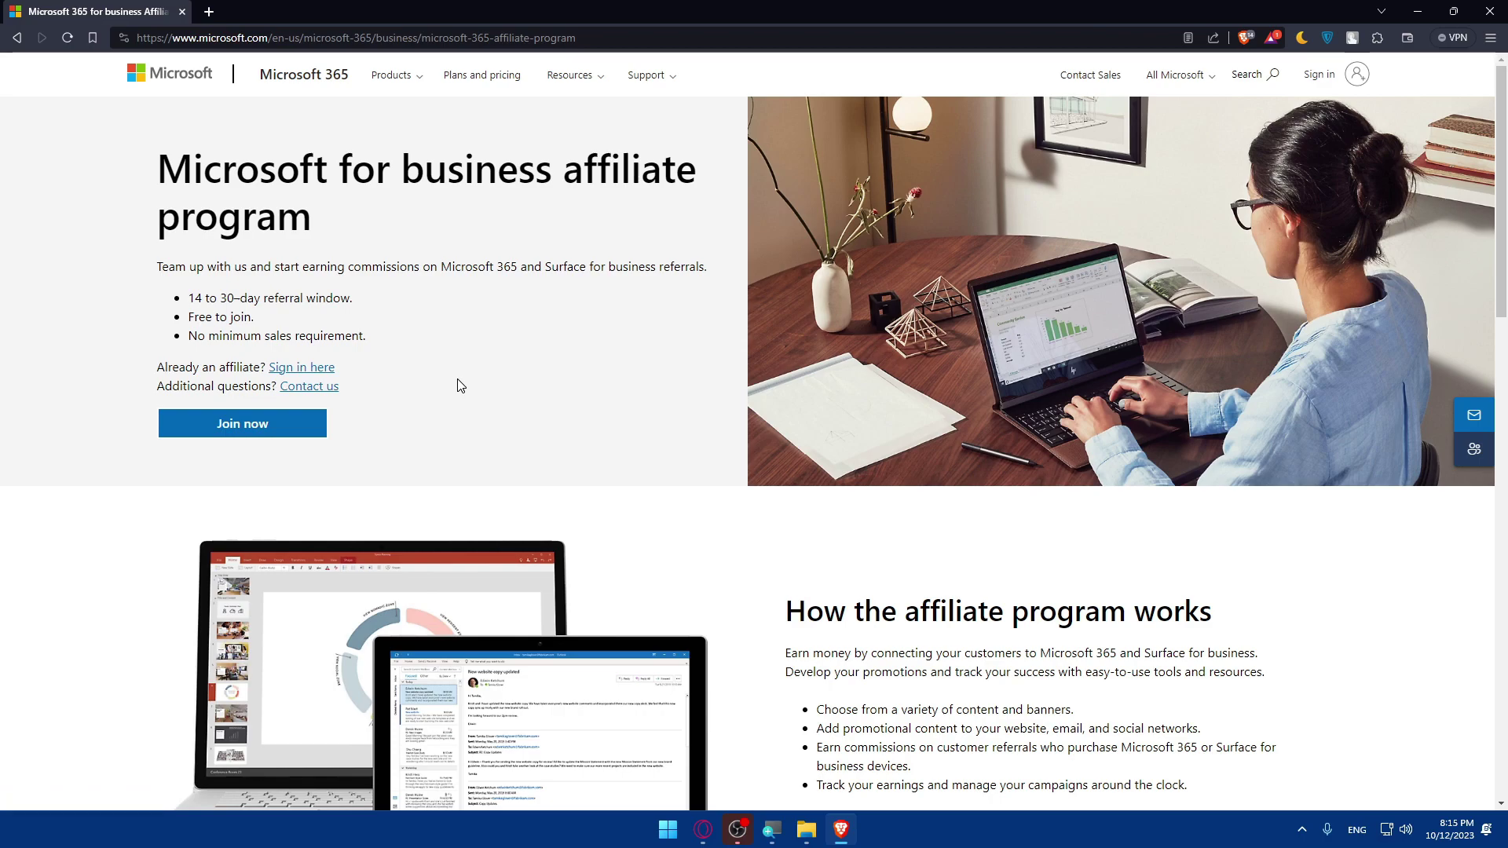
right_click(302, 384)
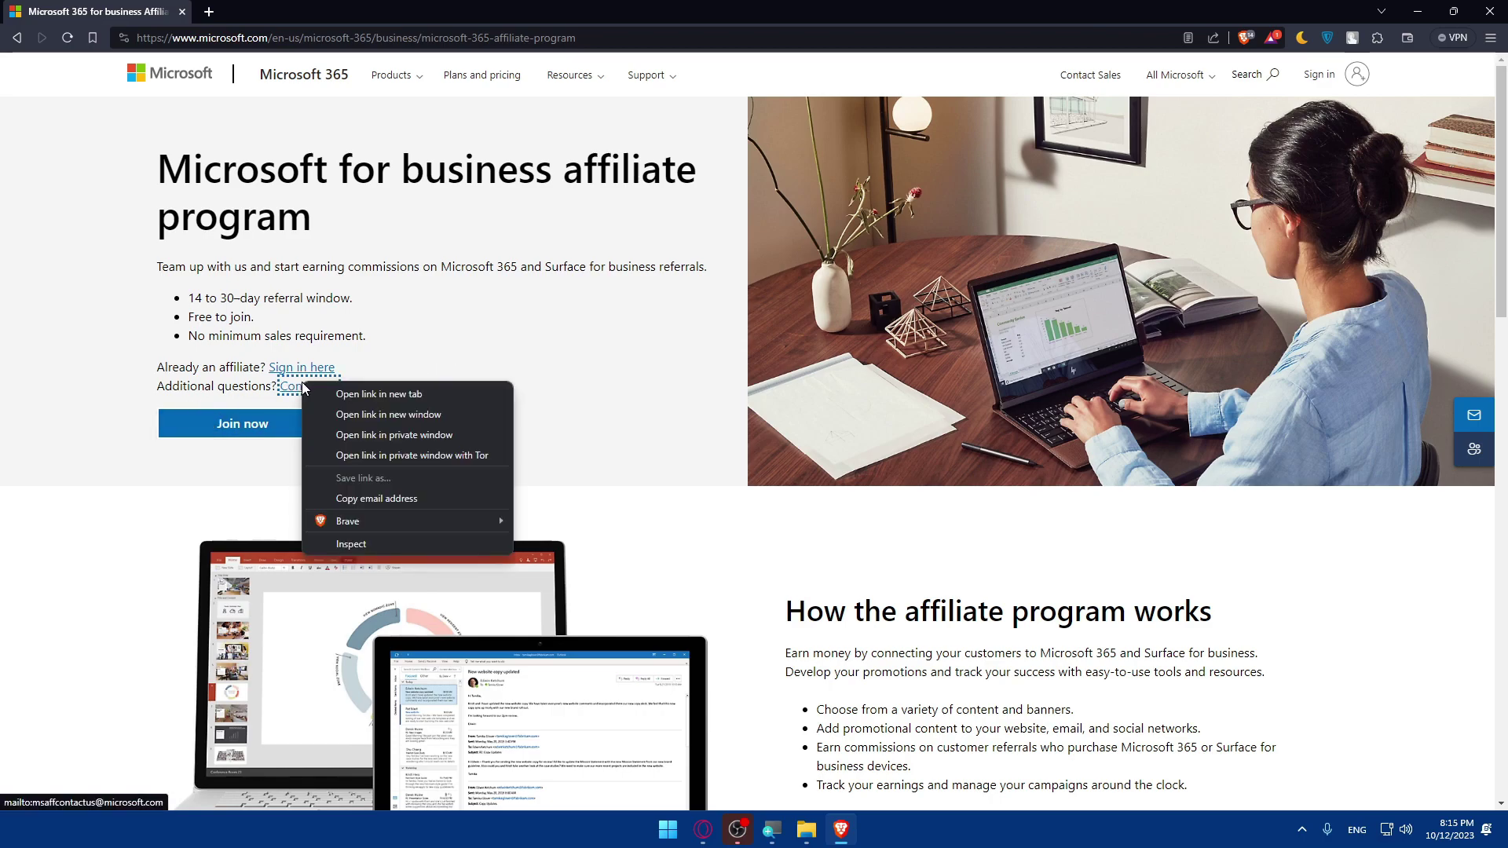
left_click(393, 357)
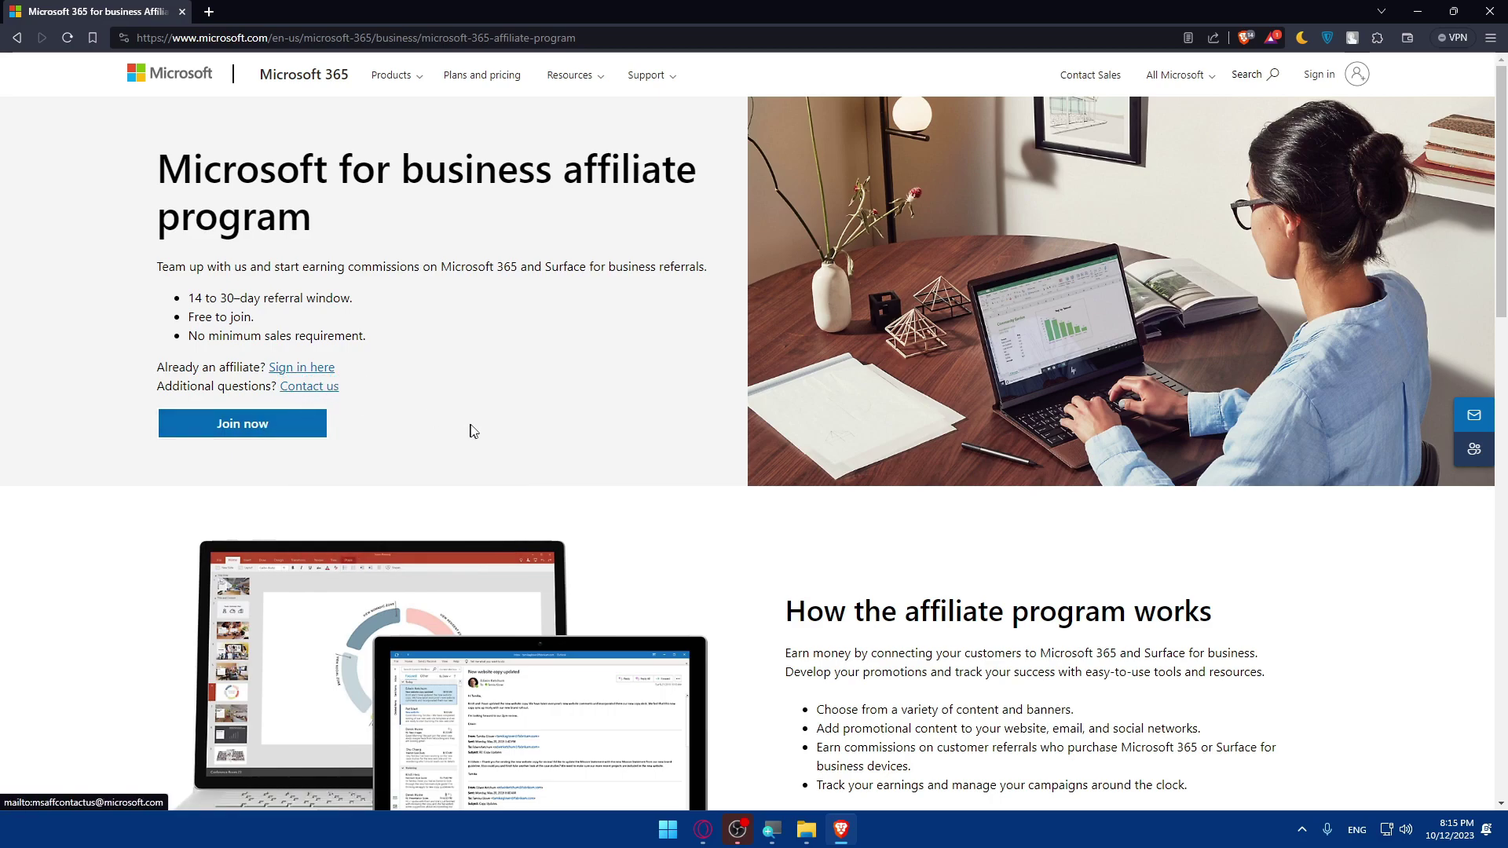
scroll(471, 428, "down", 3)
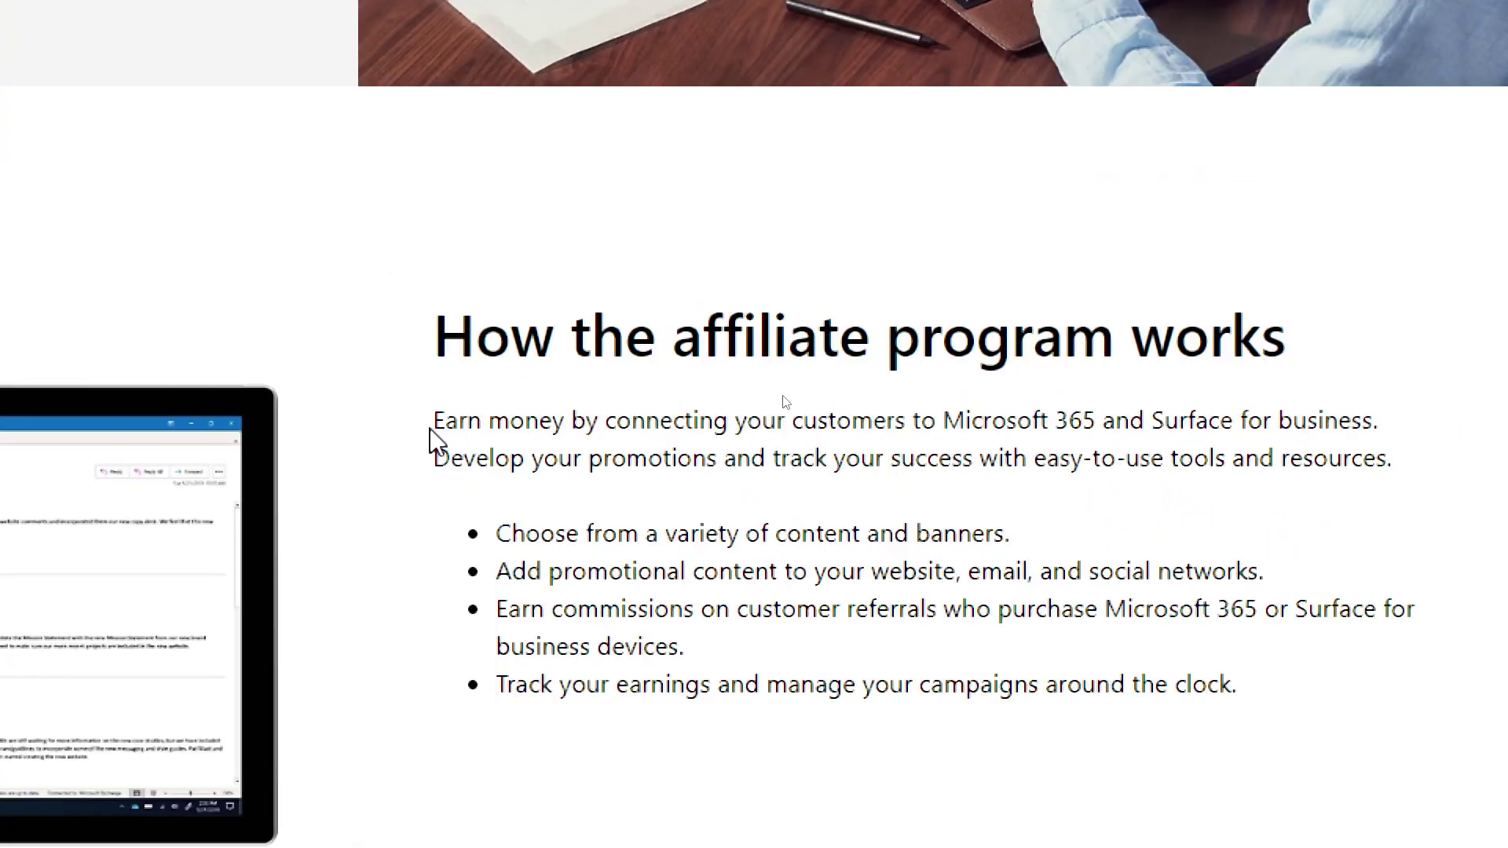
mouse_move(434, 424)
left_mouse_down()
mouse_move(1125, 434)
mouse_move(1314, 418)
mouse_move(1417, 458)
mouse_move(414, 464)
mouse_move(528, 459)
mouse_move(757, 488)
mouse_move(848, 454)
mouse_move(931, 456)
mouse_move(1297, 492)
left_mouse_up()
left_click(1296, 493)
mouse_move(472, 578)
left_mouse_down()
mouse_move(896, 534)
mouse_move(971, 564)
mouse_move(1270, 576)
left_mouse_up()
mouse_move(462, 616)
left_mouse_down()
mouse_move(933, 618)
mouse_move(869, 647)
mouse_move(929, 610)
mouse_move(1076, 629)
mouse_move(1105, 609)
mouse_move(1144, 644)
mouse_move(1355, 598)
mouse_move(1409, 621)
mouse_move(1118, 659)
left_mouse_up()
left_click(488, 690)
mouse_move(855, 674)
left_mouse_down()
mouse_move(784, 684)
mouse_move(898, 717)
mouse_move(1020, 686)
left_mouse_up()
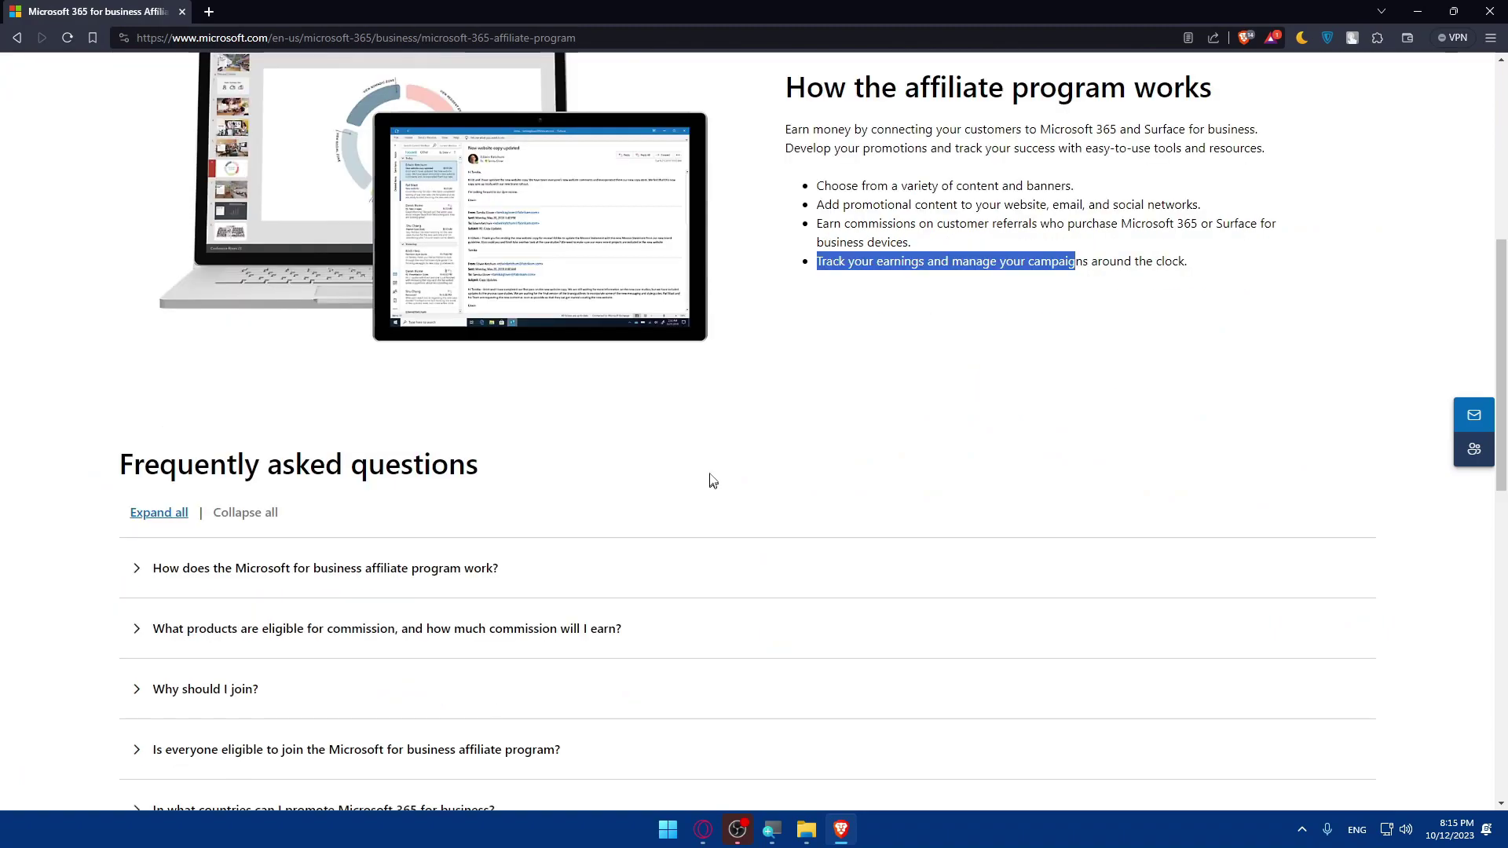
scroll(712, 479, "down", 2)
scroll(710, 478, "down", 2)
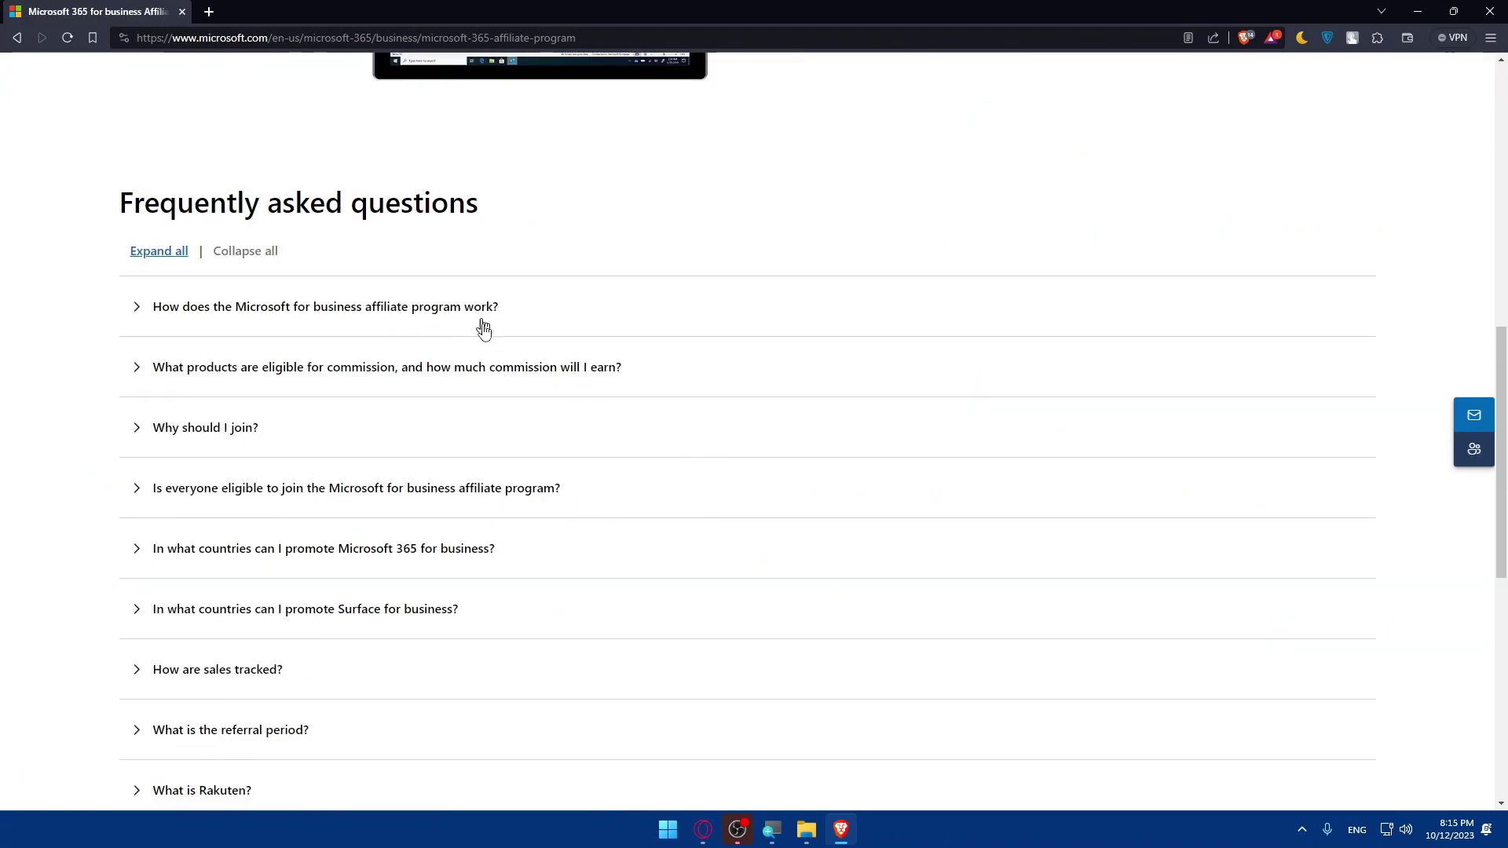
Expand all FAQ answers and scroll through the bounty and commission tables.
left_click(158, 264)
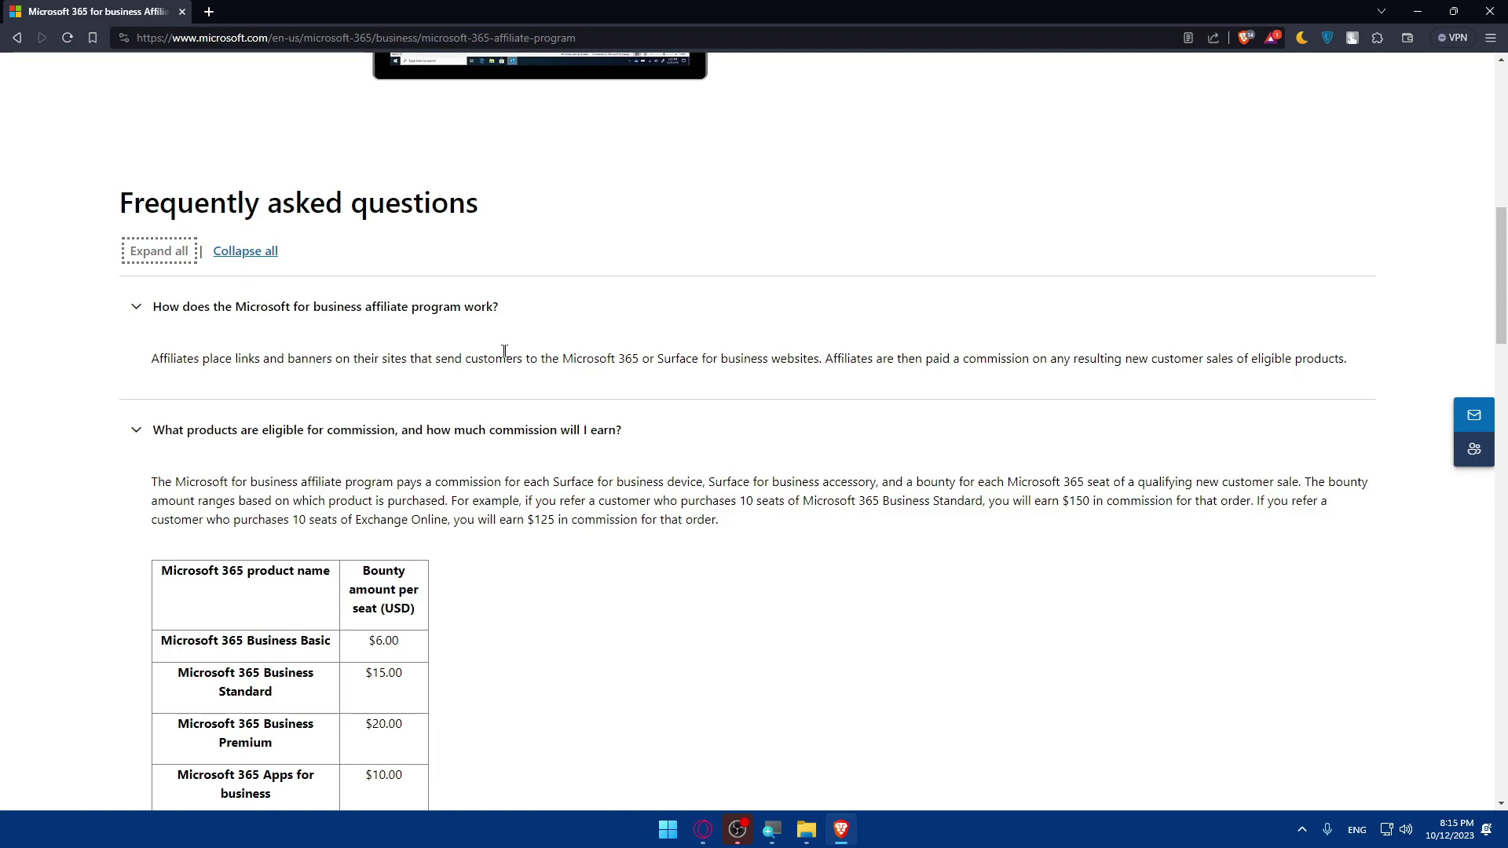
scroll(502, 350, "down", 2)
scroll(494, 354, "down", 2)
scroll(493, 353, "down", 2)
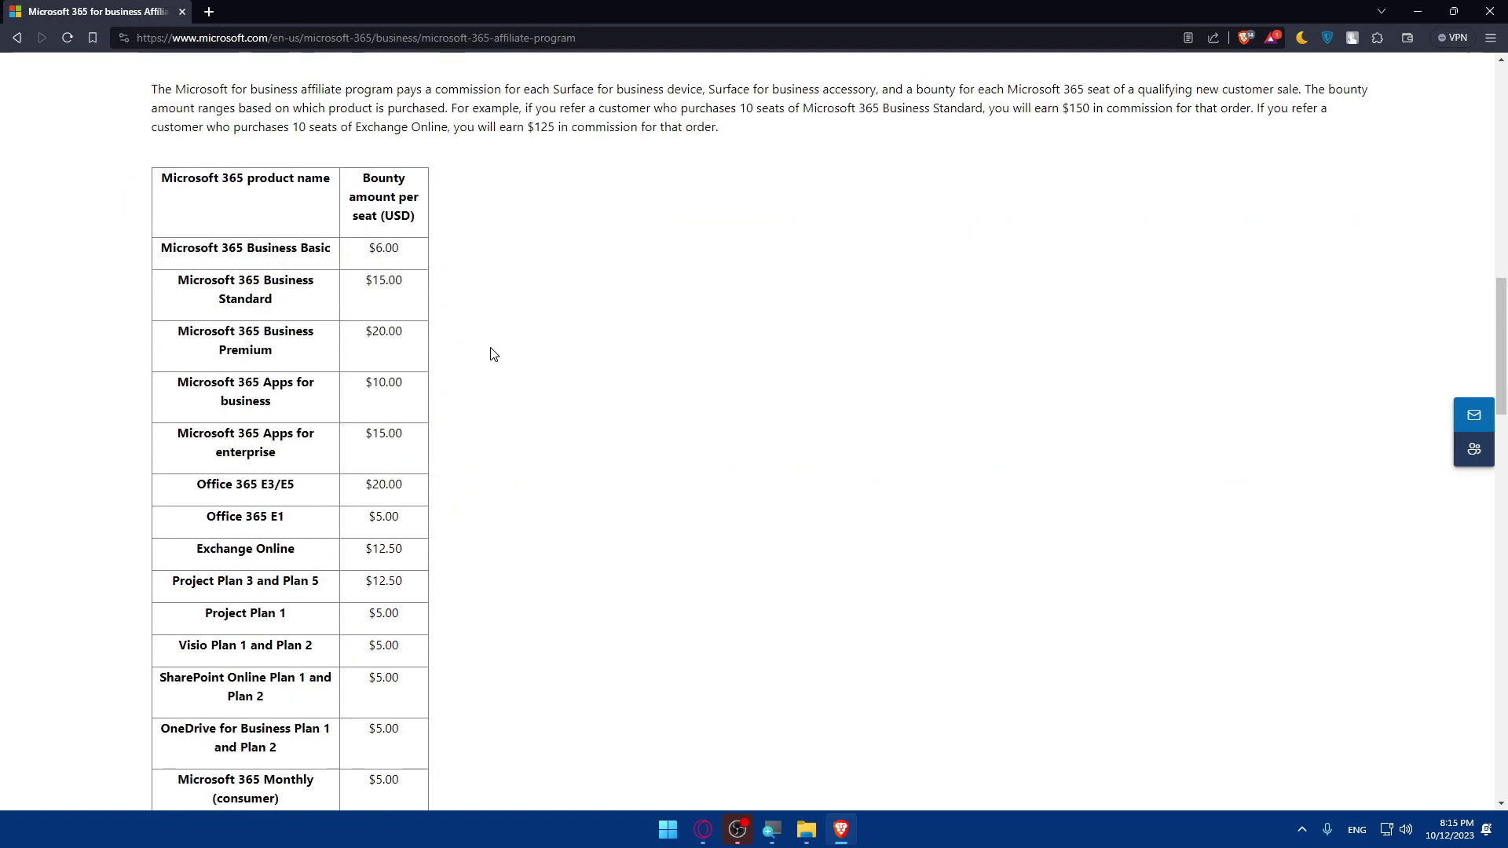
scroll(491, 350, "down", 2)
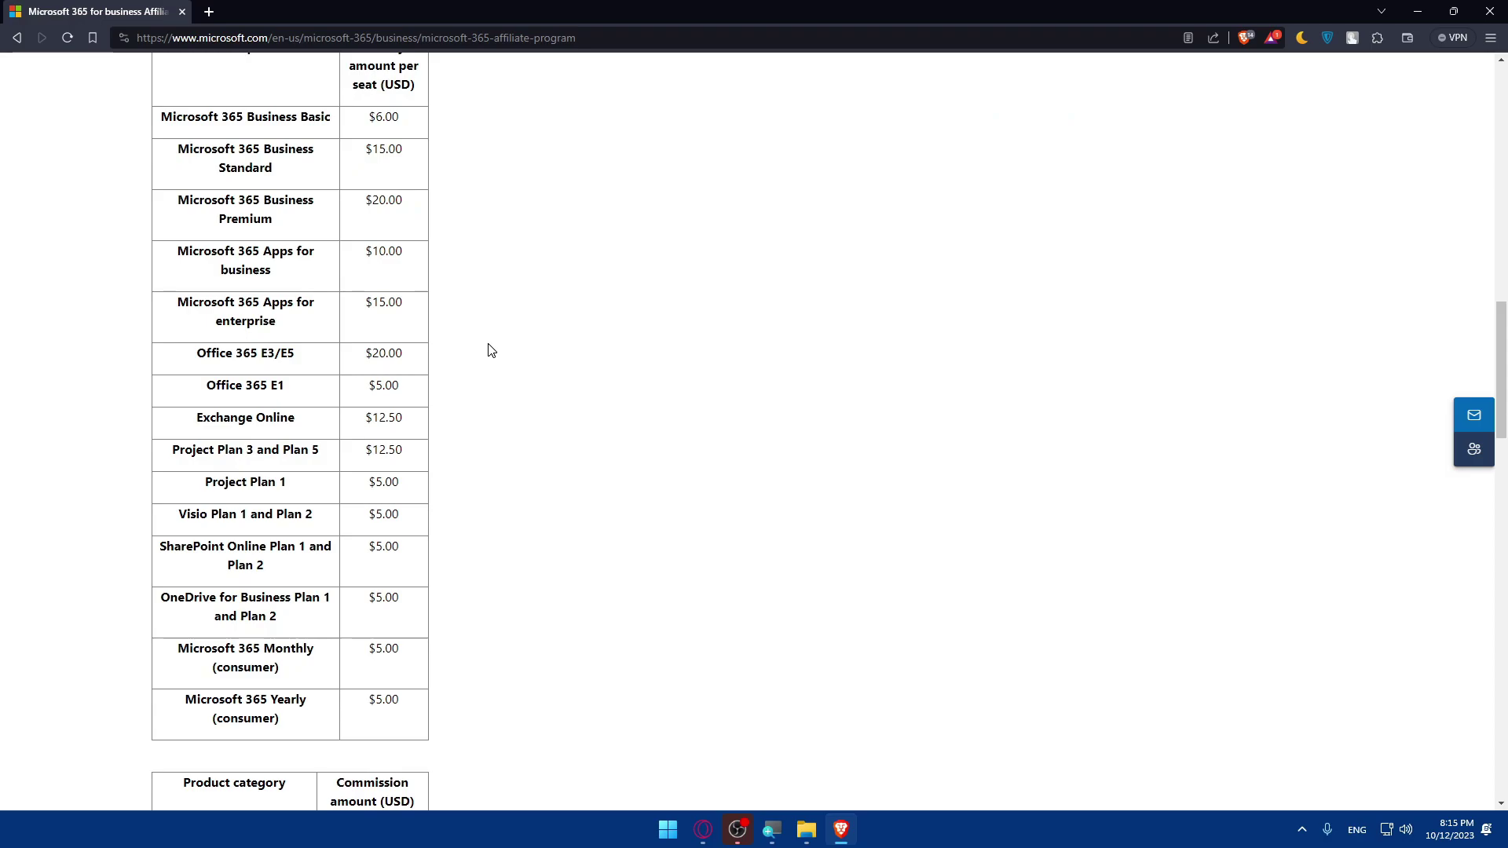
scroll(491, 350, "down", 2)
scroll(490, 350, "down", 4)
scroll(489, 348, "down", 2)
scroll(487, 348, "down", 2)
scroll(486, 345, "down", 2)
scroll(485, 344, "down", 2)
scroll(481, 344, "down", 2)
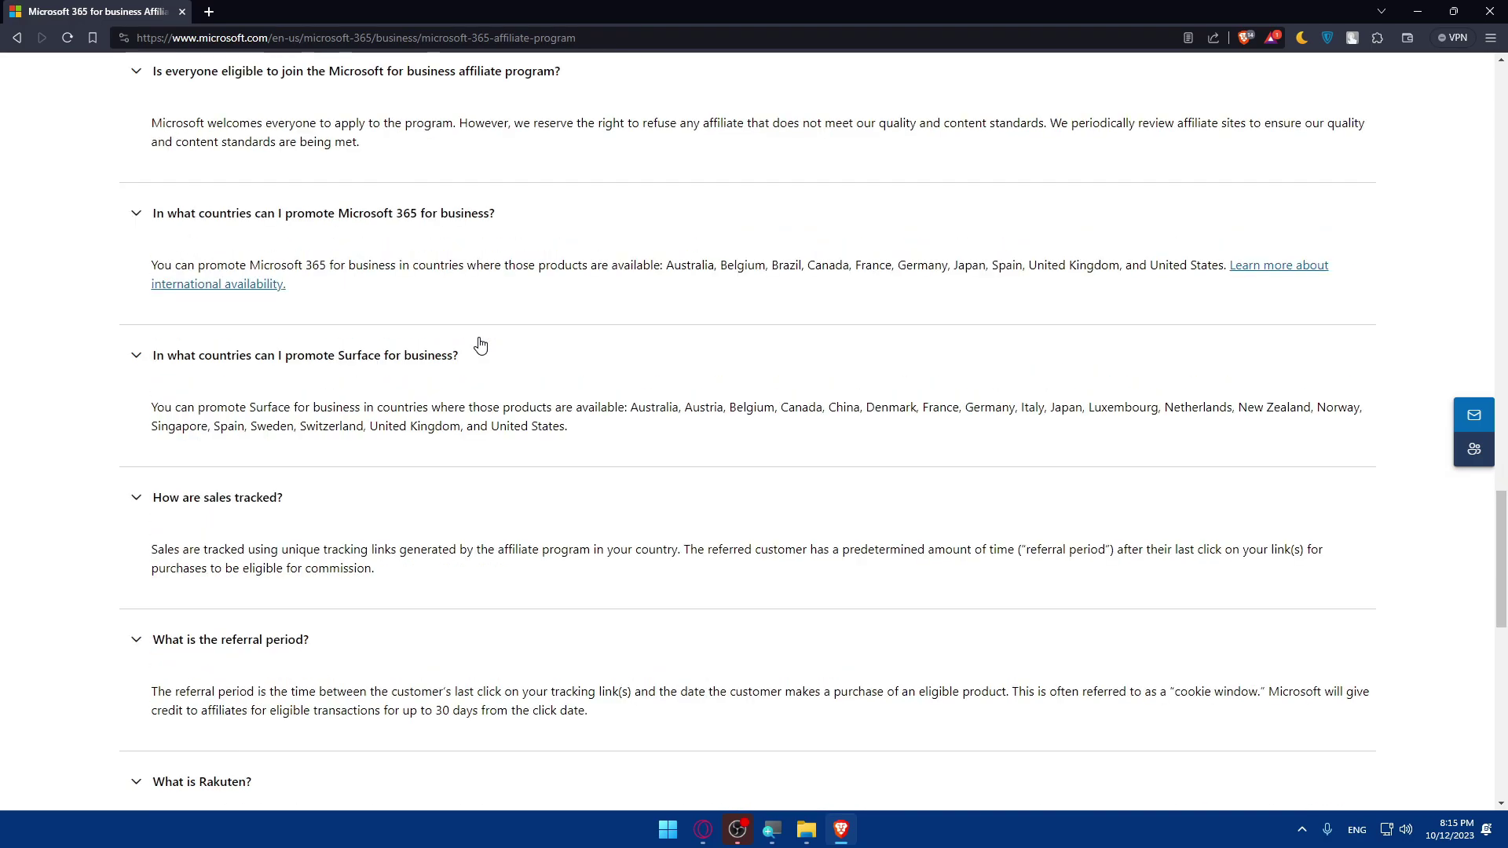
scroll(481, 344, "down", 2)
scroll(480, 344, "down", 2)
scroll(479, 342, "down", 2)
scroll(478, 341, "down", 2)
scroll(478, 340, "down", 2)
scroll(478, 340, "down", 2)
scroll(477, 340, "down", 2)
scroll(477, 339, "up", 8)
scroll(478, 340, "up", 4)
scroll(477, 339, "down", 10)
scroll(478, 340, "up", 4)
scroll(478, 340, "up", 10)
scroll(478, 339, "up", 10)
scroll(478, 340, "up", 6)
scroll(492, 347, "up", 2)
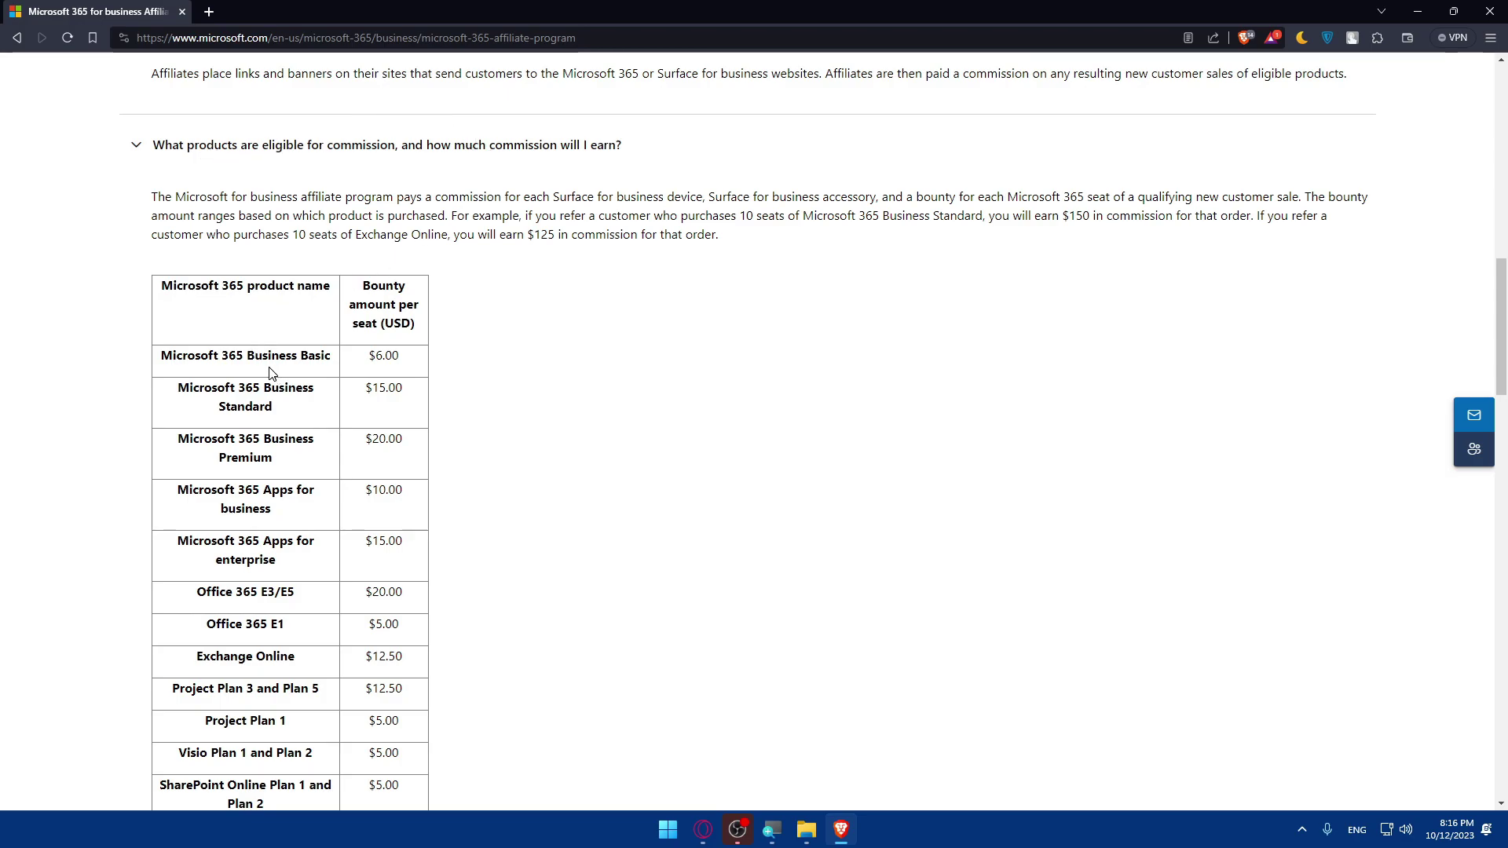
Highlight the Business Basic bounty amount and review the remaining commission details.
left_click_drag(376, 355, 405, 363)
left_click_drag(357, 444, 409, 446)
scroll(346, 471, "down", 2)
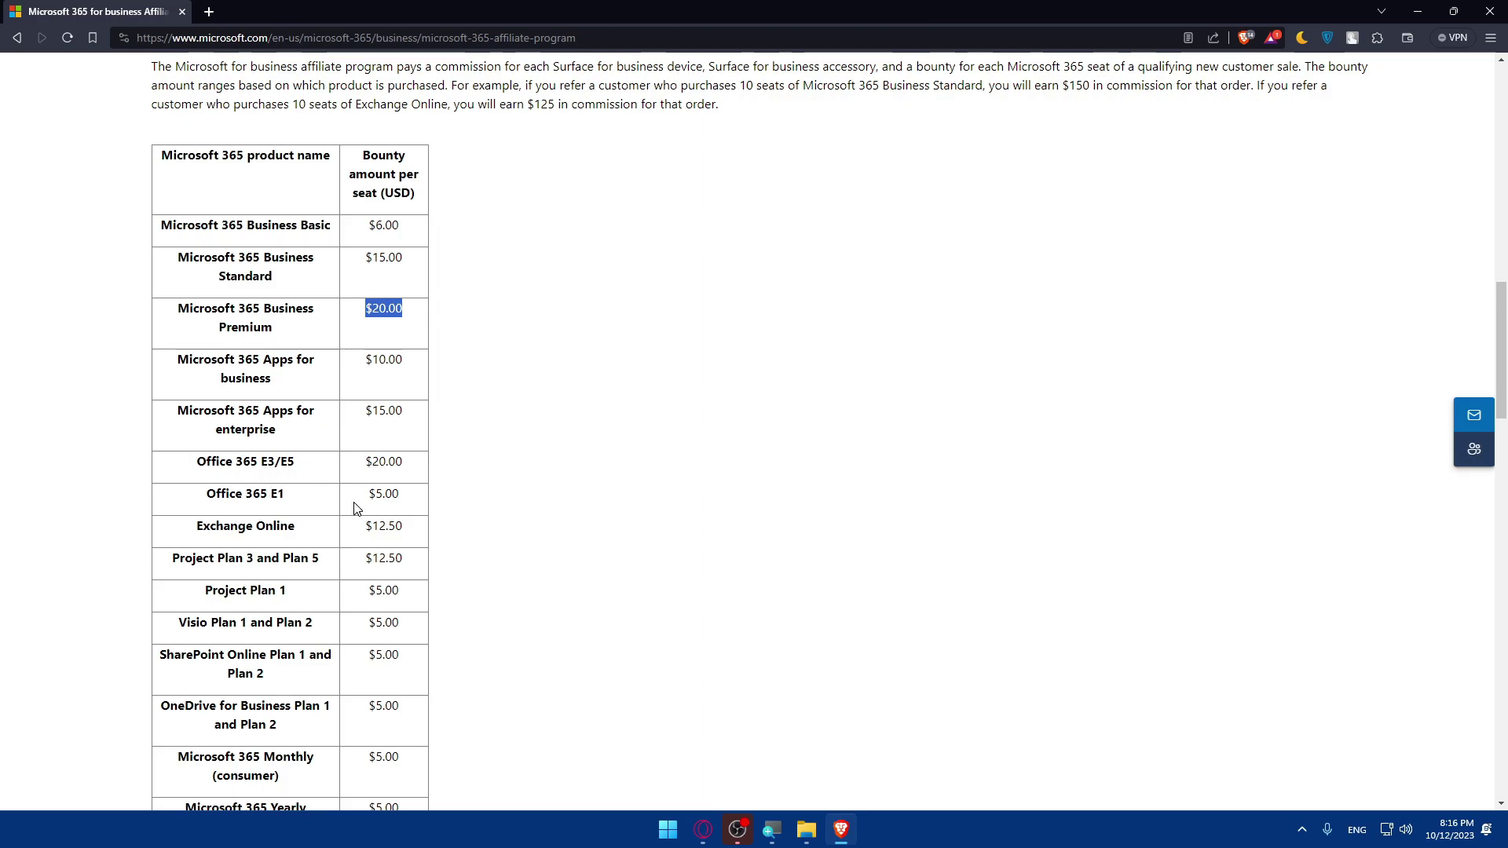
scroll(354, 508, "down", 2)
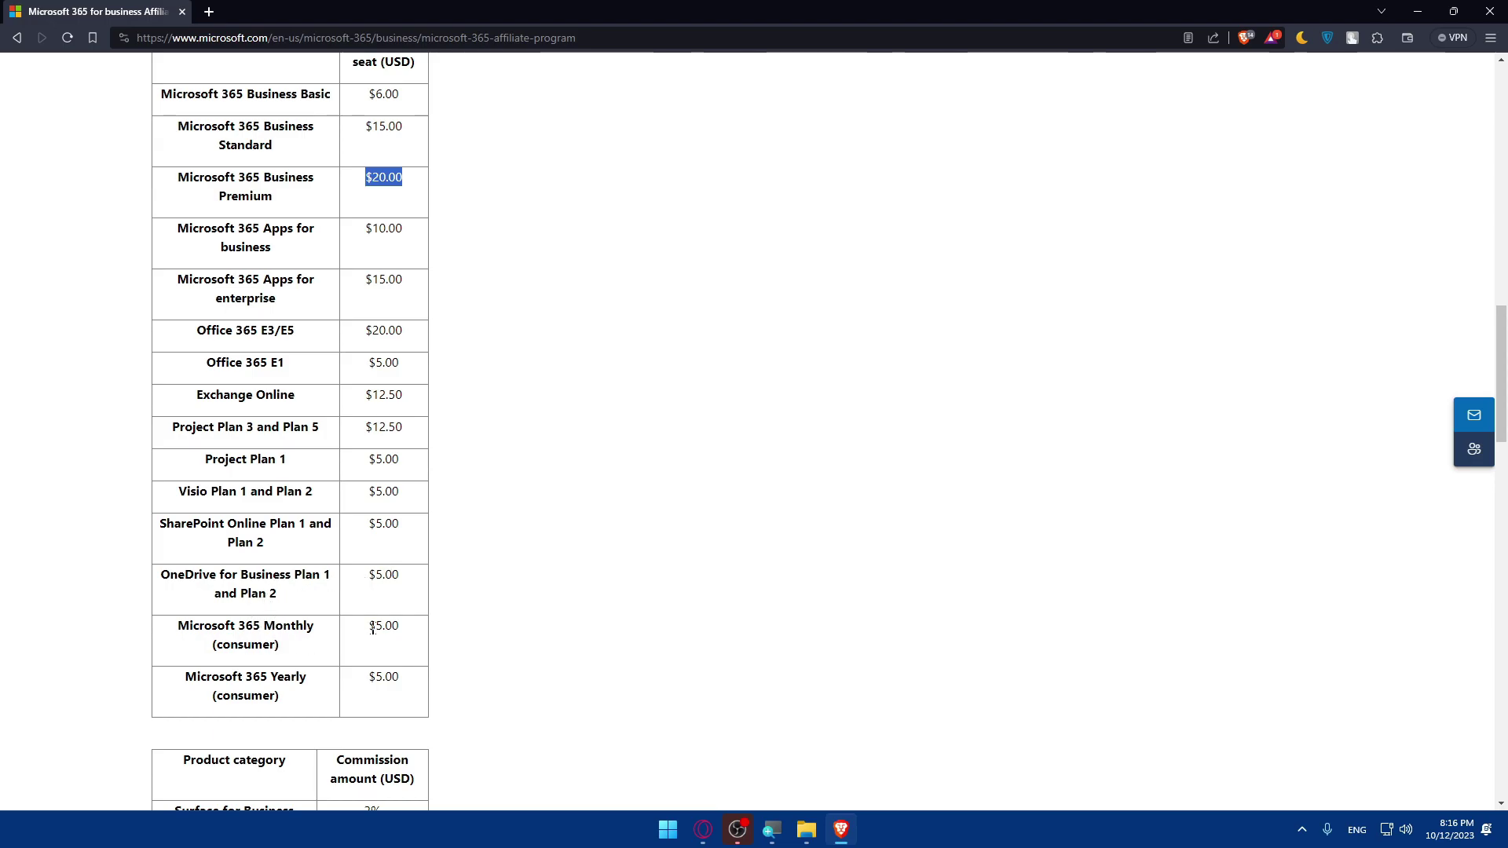
scroll(374, 670, "down", 2)
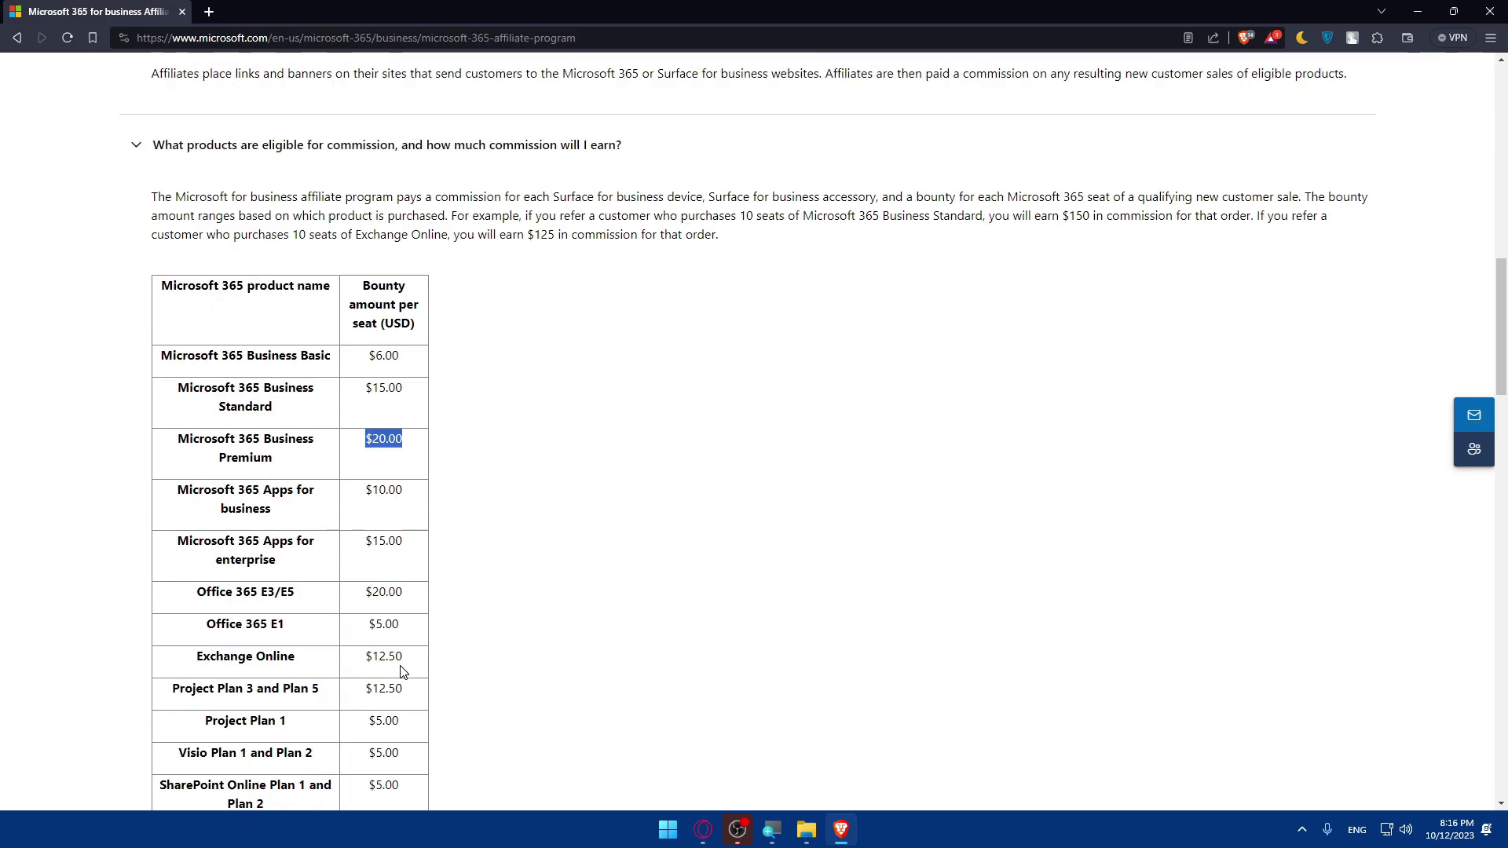
scroll(438, 565, "down", 8)
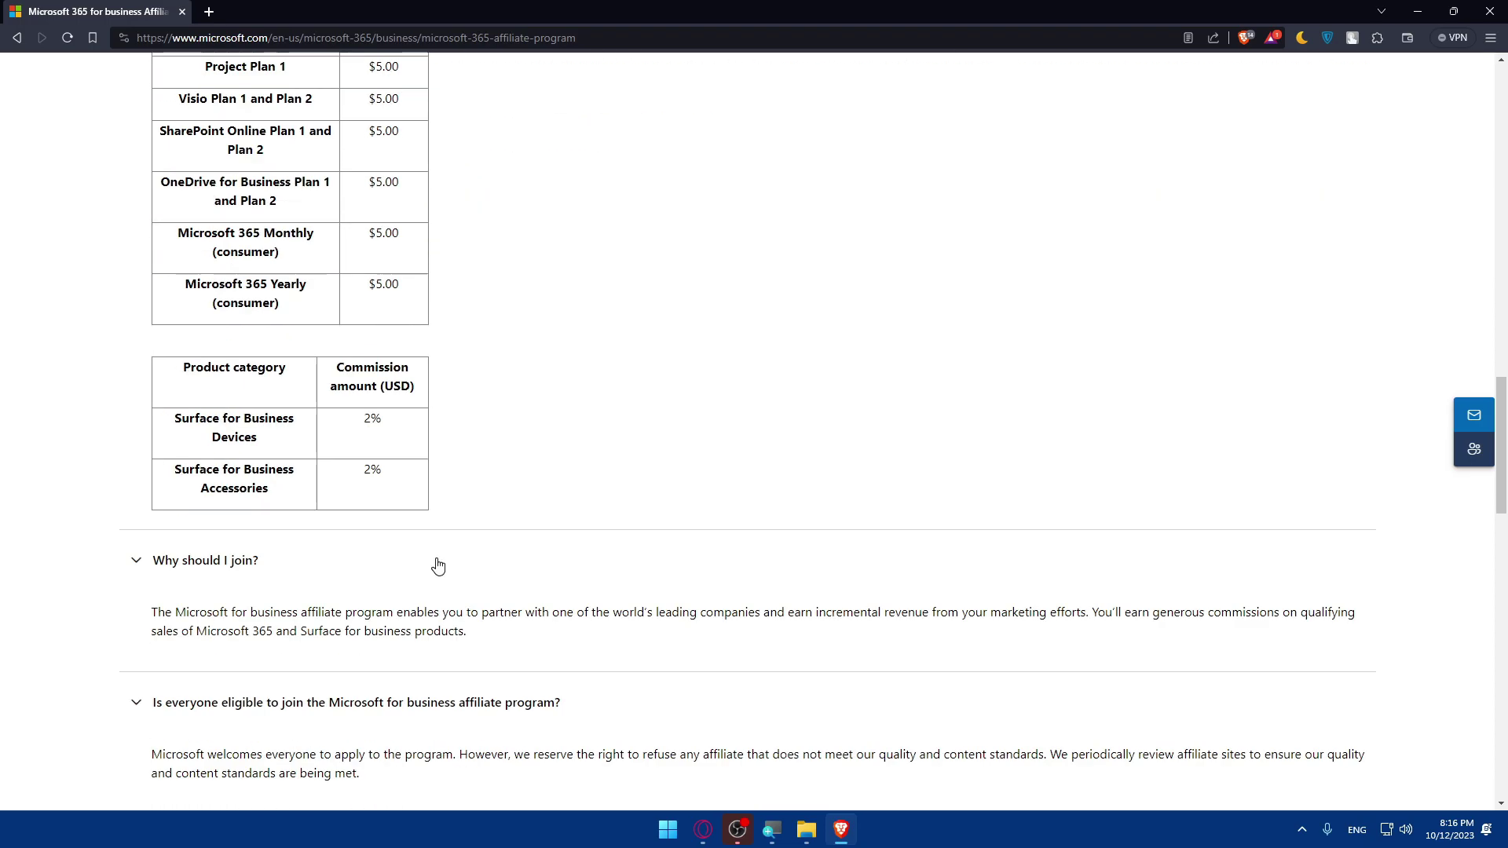
scroll(438, 565, "up", 8)
scroll(502, 563, "up", 12)
scroll(575, 569, "up", 3)
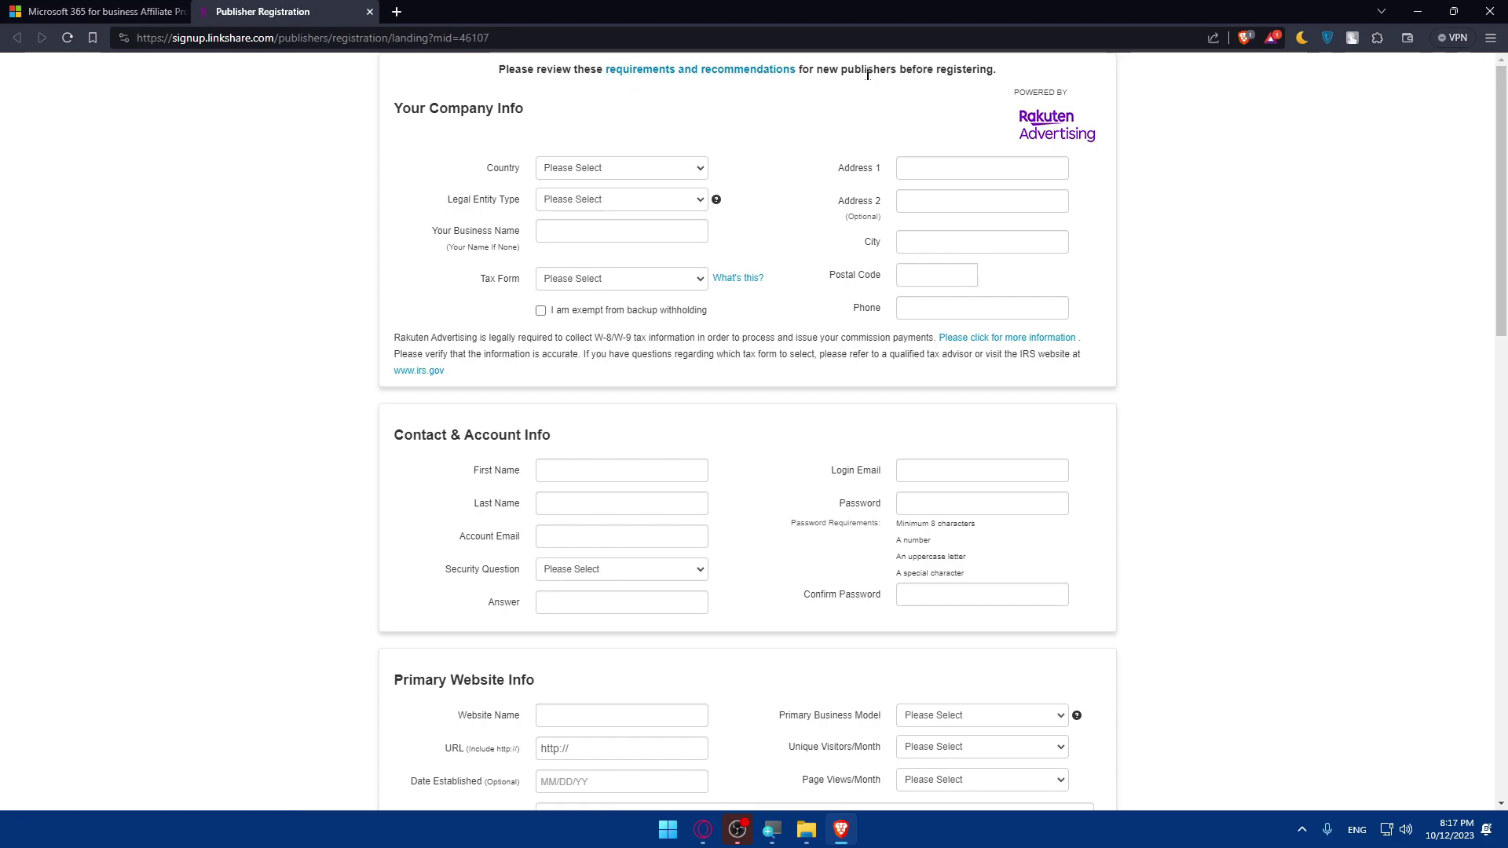
Open the Road Map to Success article in a new tab, then return to the registration form.
right_click(721, 71)
left_click(785, 82)
left_click(456, 10)
left_click(289, 11)
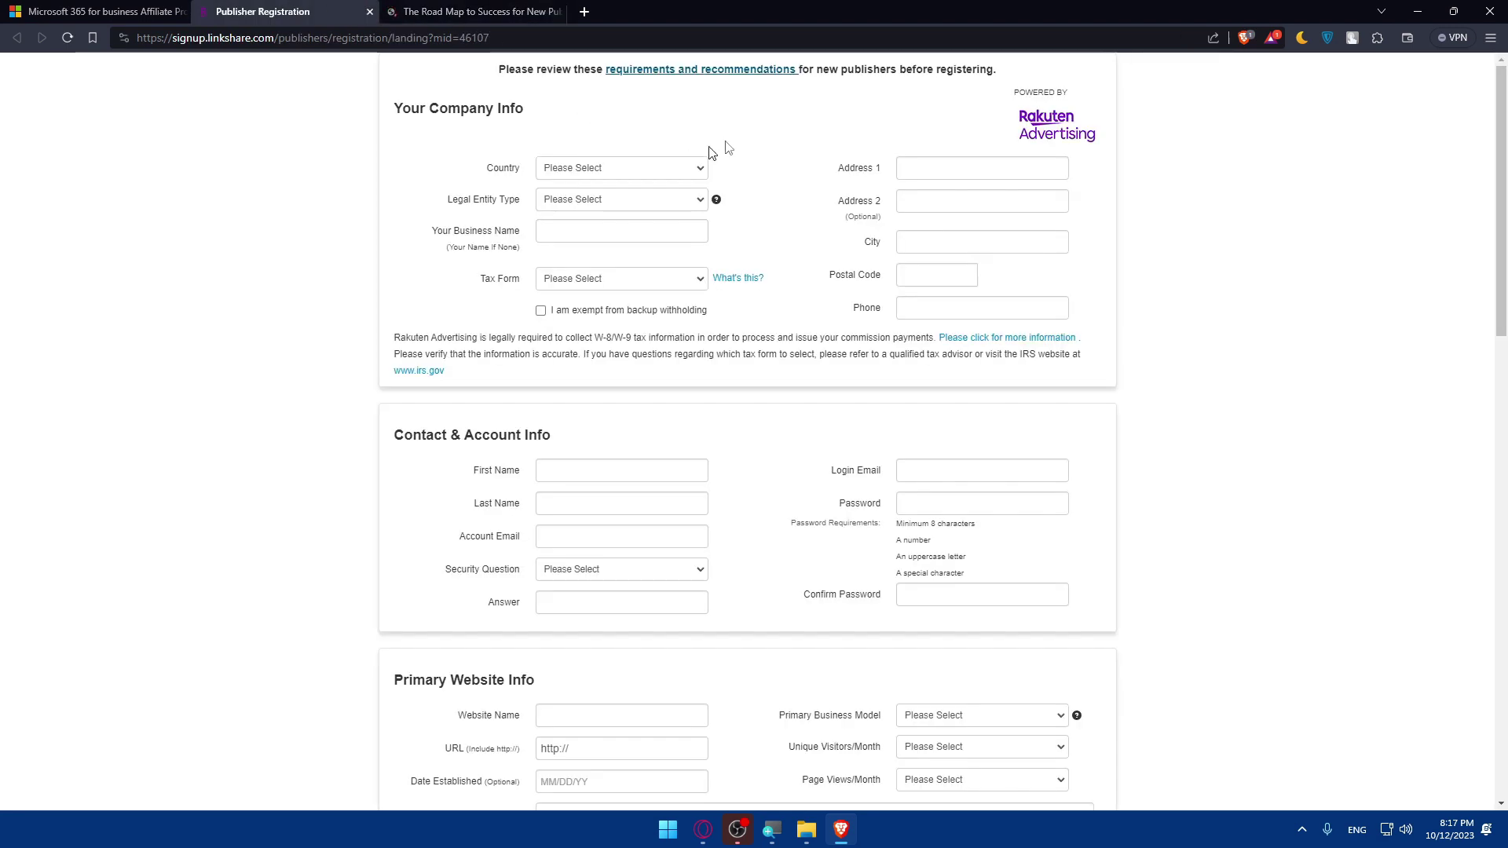
left_click(534, 12)
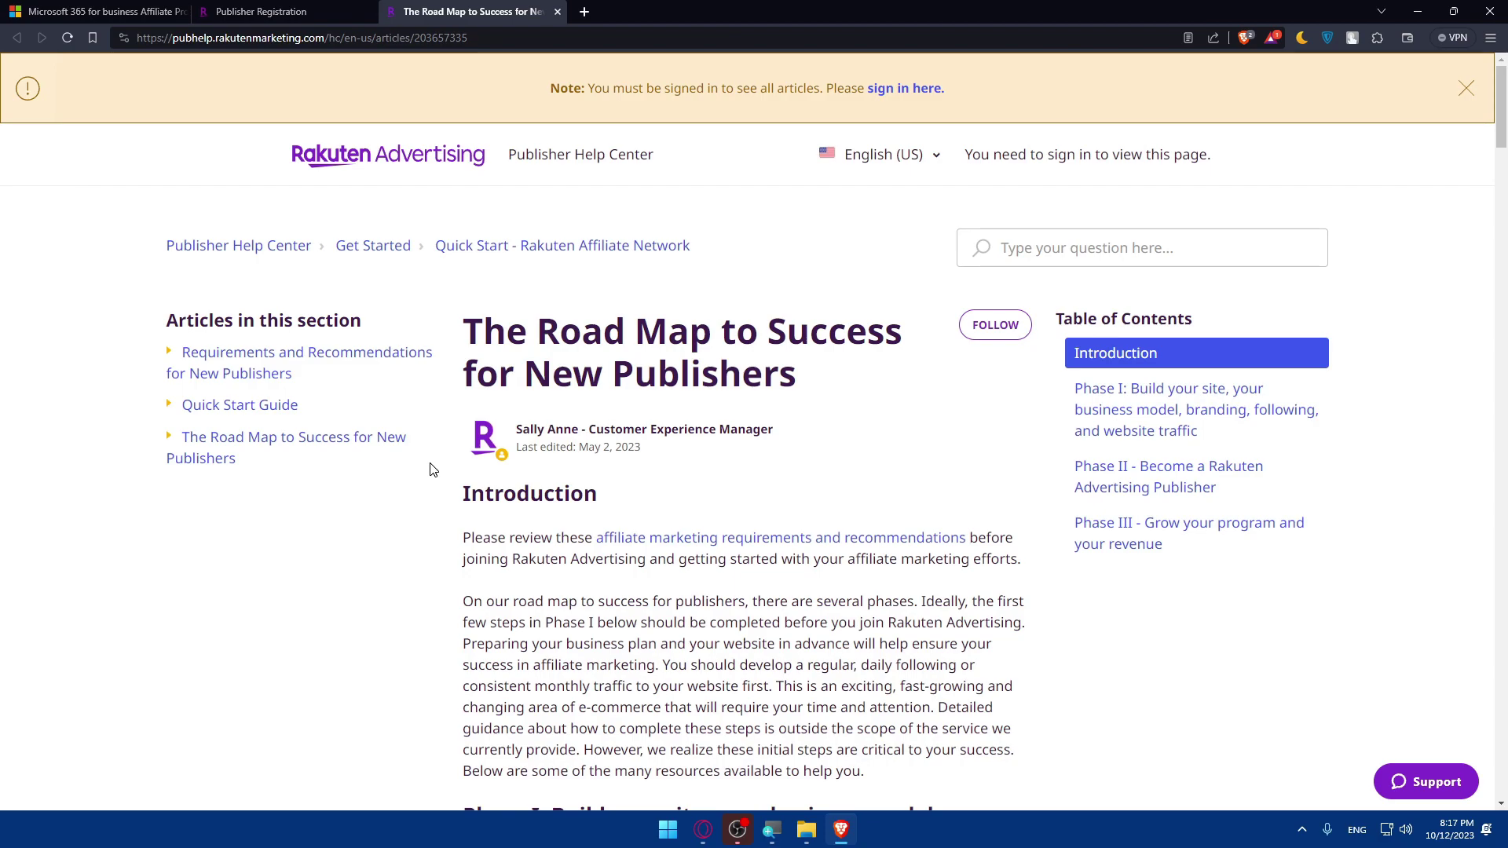
left_click(266, 11)
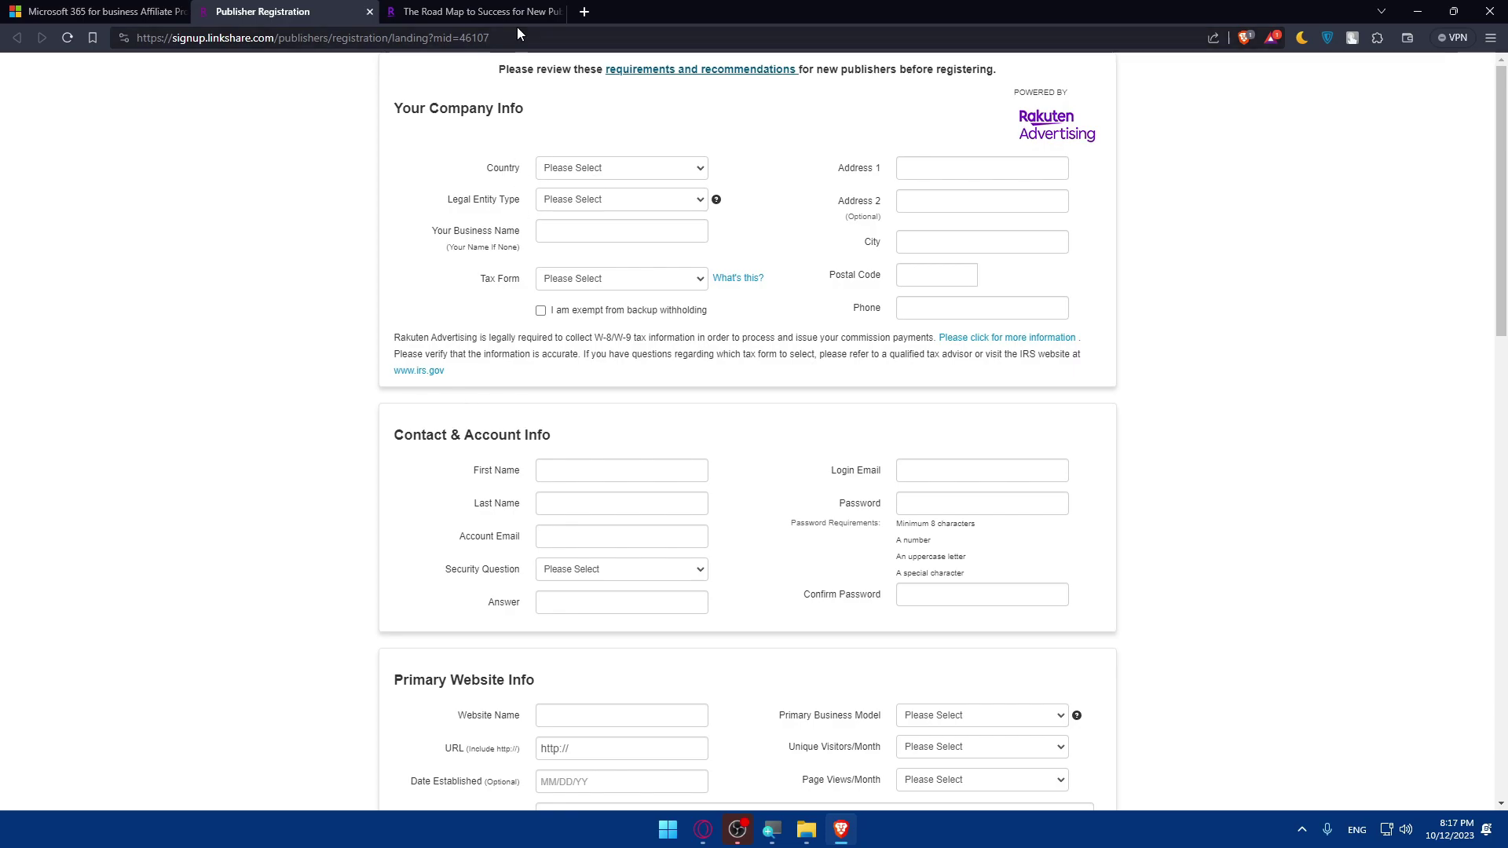
Return to the Road Map to Success article and scroll to its Phase I section.
left_click(495, 11)
scroll(556, 233, "down", 3)
scroll(568, 240, "down", 2)
scroll(569, 240, "down", 6)
scroll(569, 240, "down", 3)
scroll(571, 245, "up", 3)
scroll(569, 244, "up", 2)
scroll(566, 251, "up", 1)
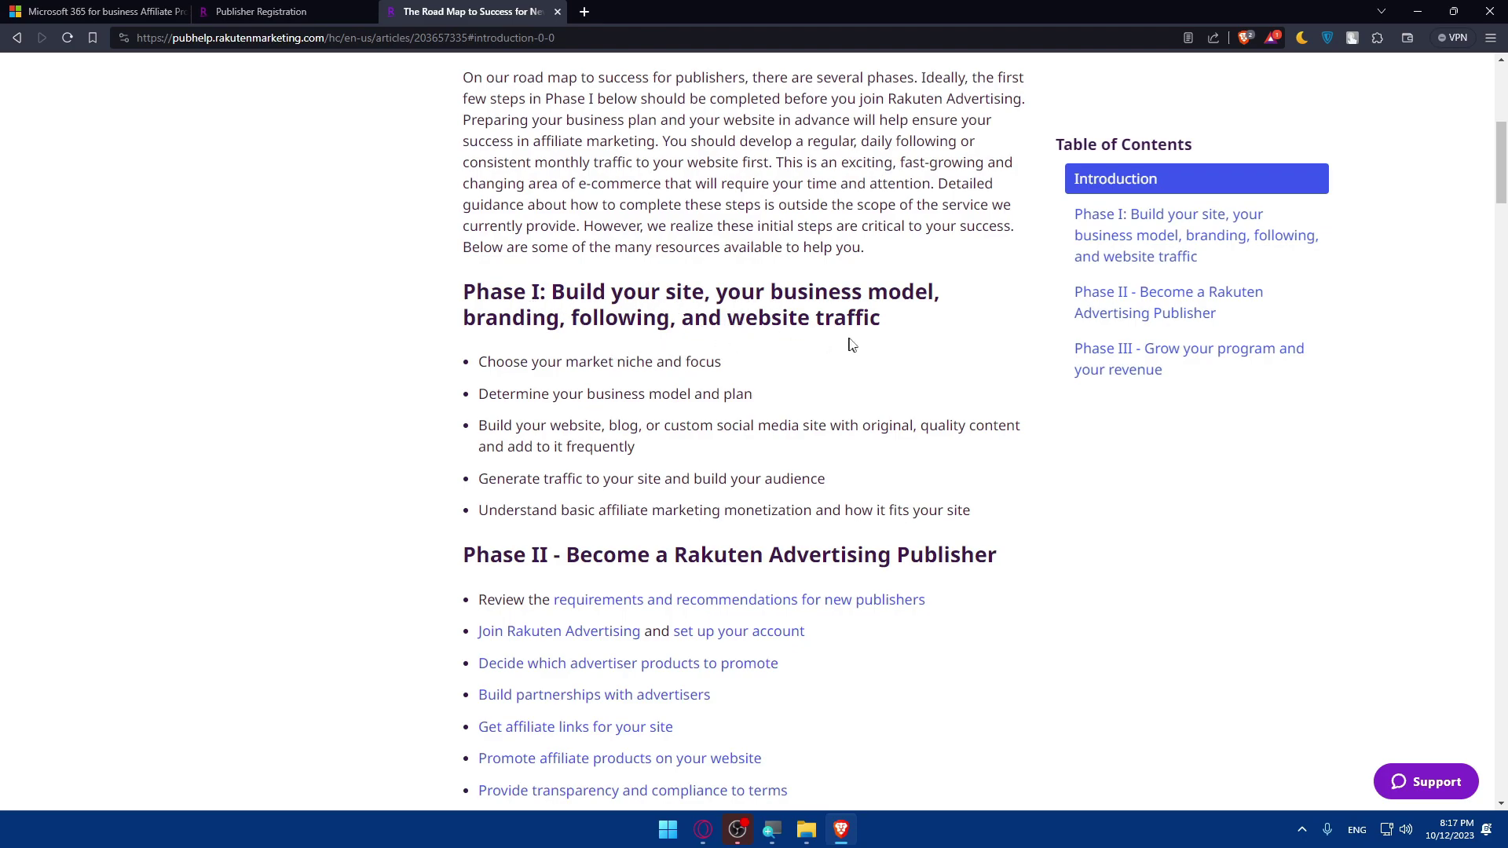
Read the five Phase I steps, from market niche to affiliate monetization, briefly rechecking the form.
left_click_drag(473, 362, 748, 359)
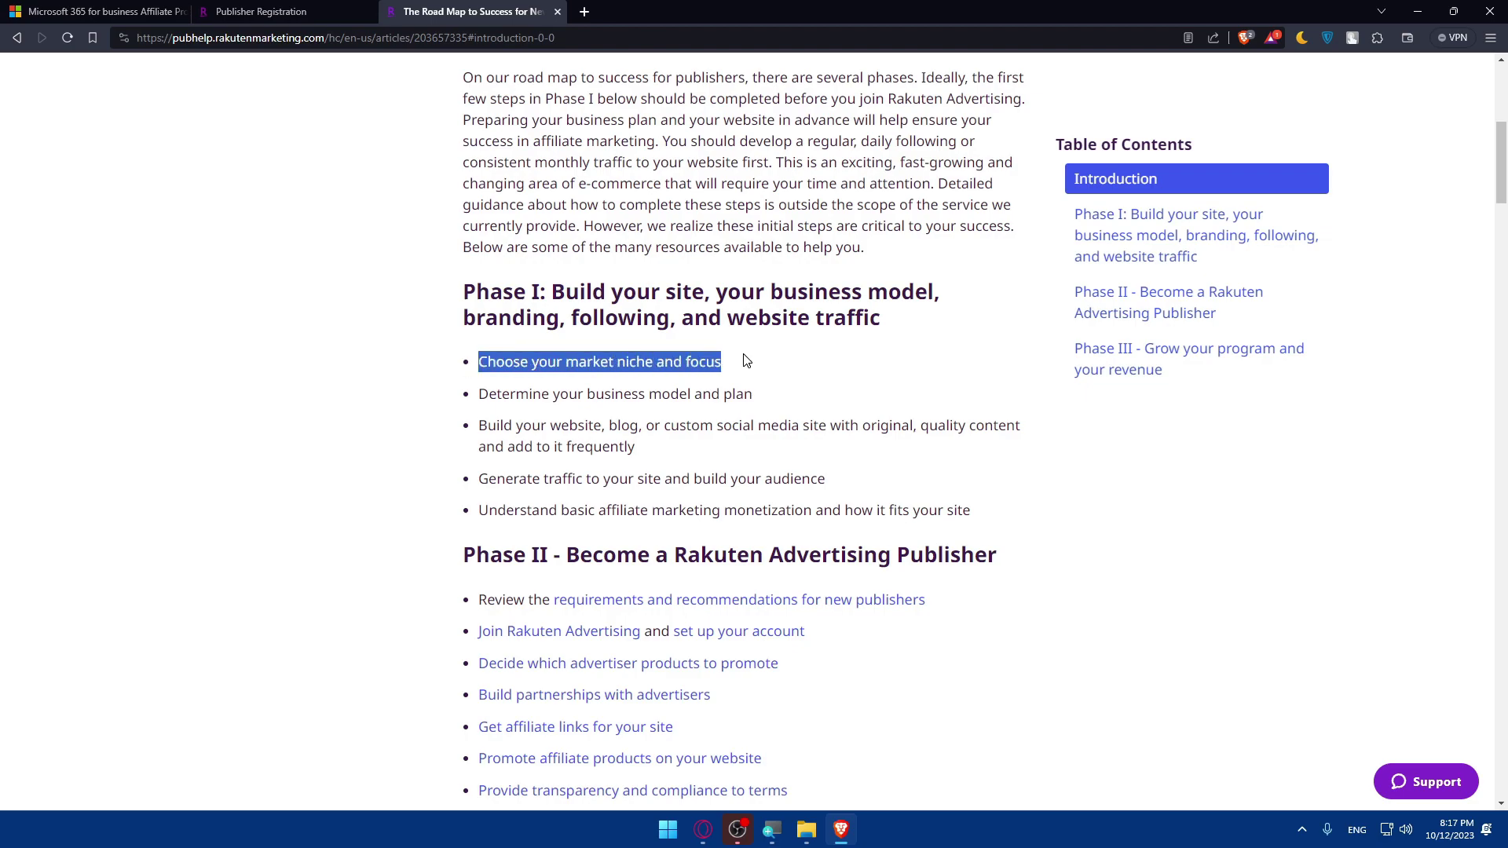
left_click_drag(474, 395, 812, 391)
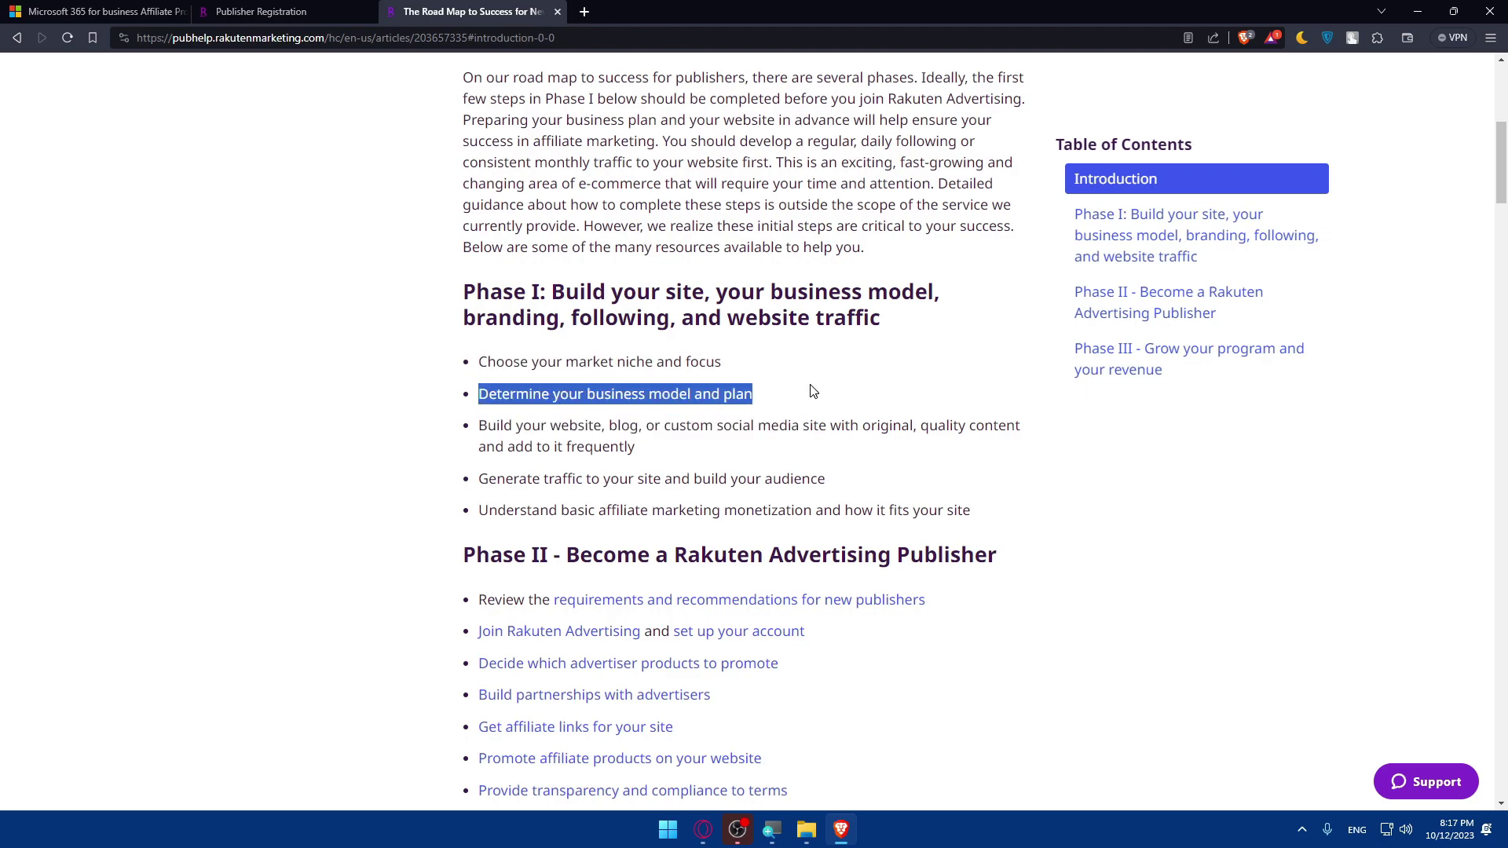
mouse_move(475, 427)
left_mouse_down()
mouse_move(848, 417)
mouse_move(688, 468)
mouse_move(693, 452)
left_mouse_up()
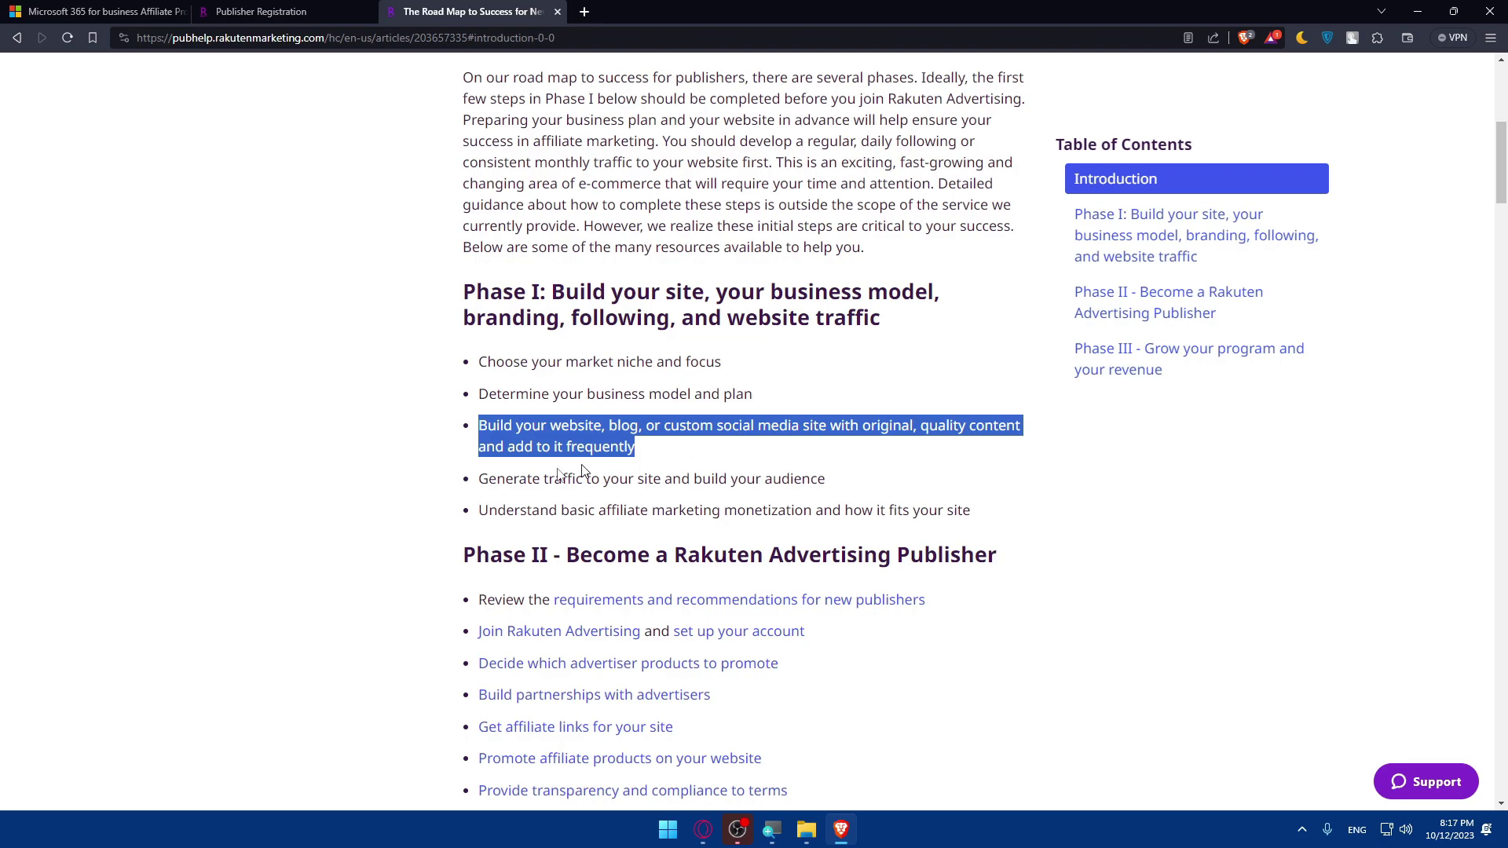
left_click_drag(479, 480, 826, 476)
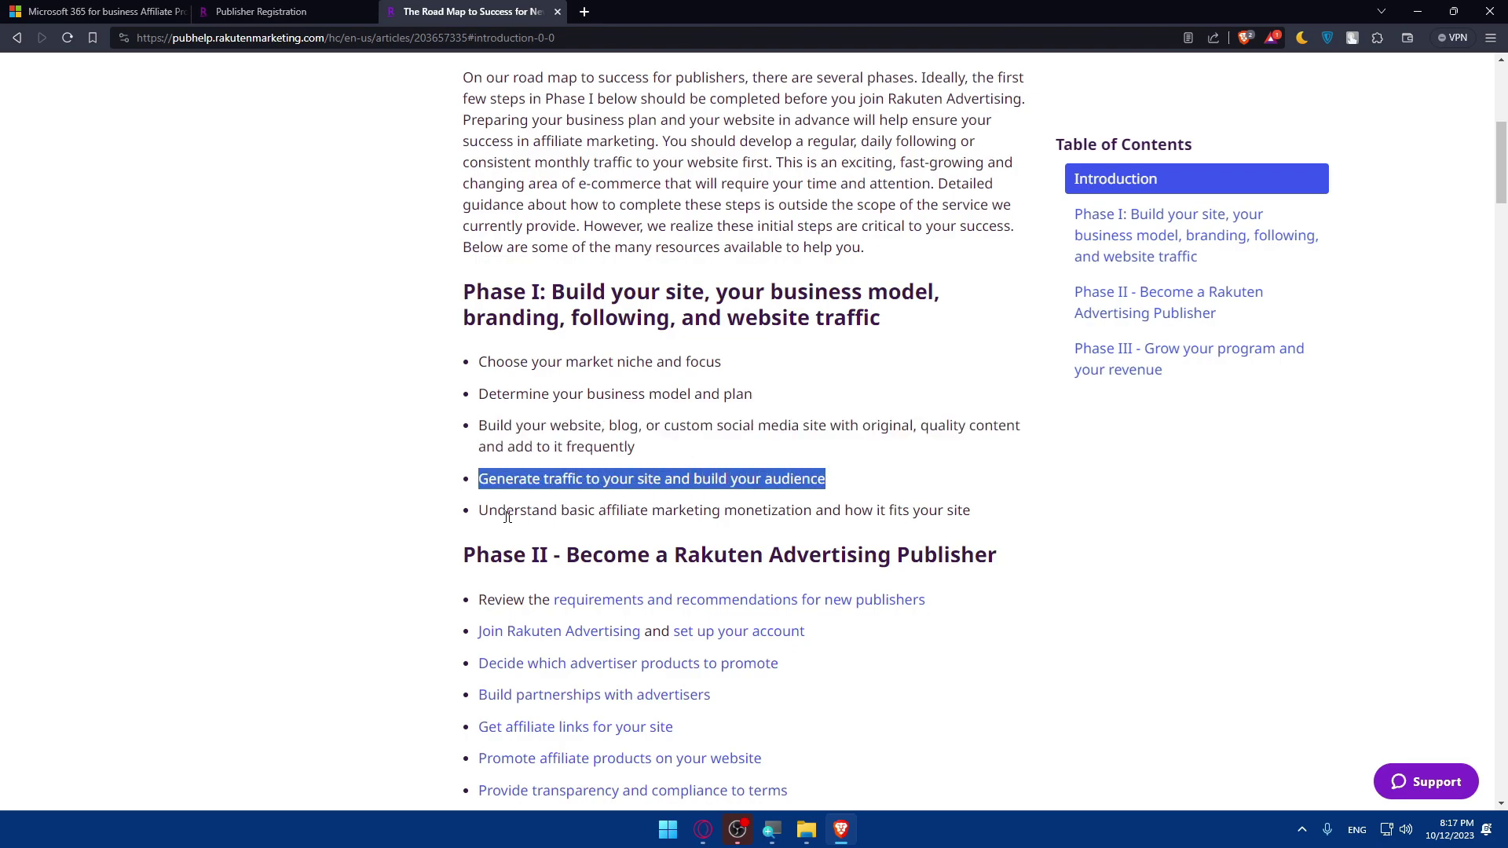
left_click_drag(481, 513, 912, 507)
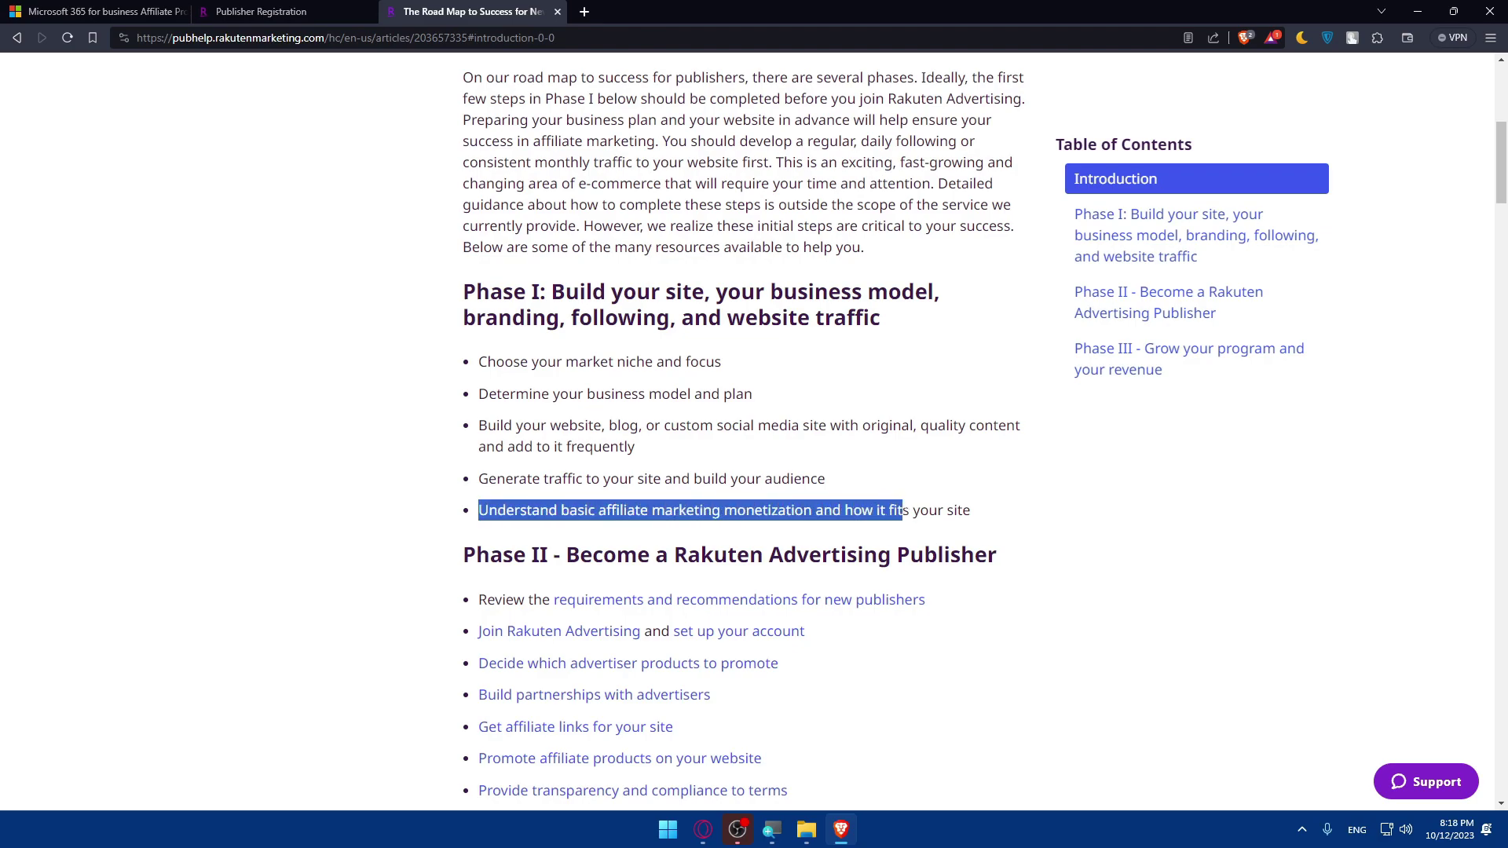
scroll(697, 511, "down", 2)
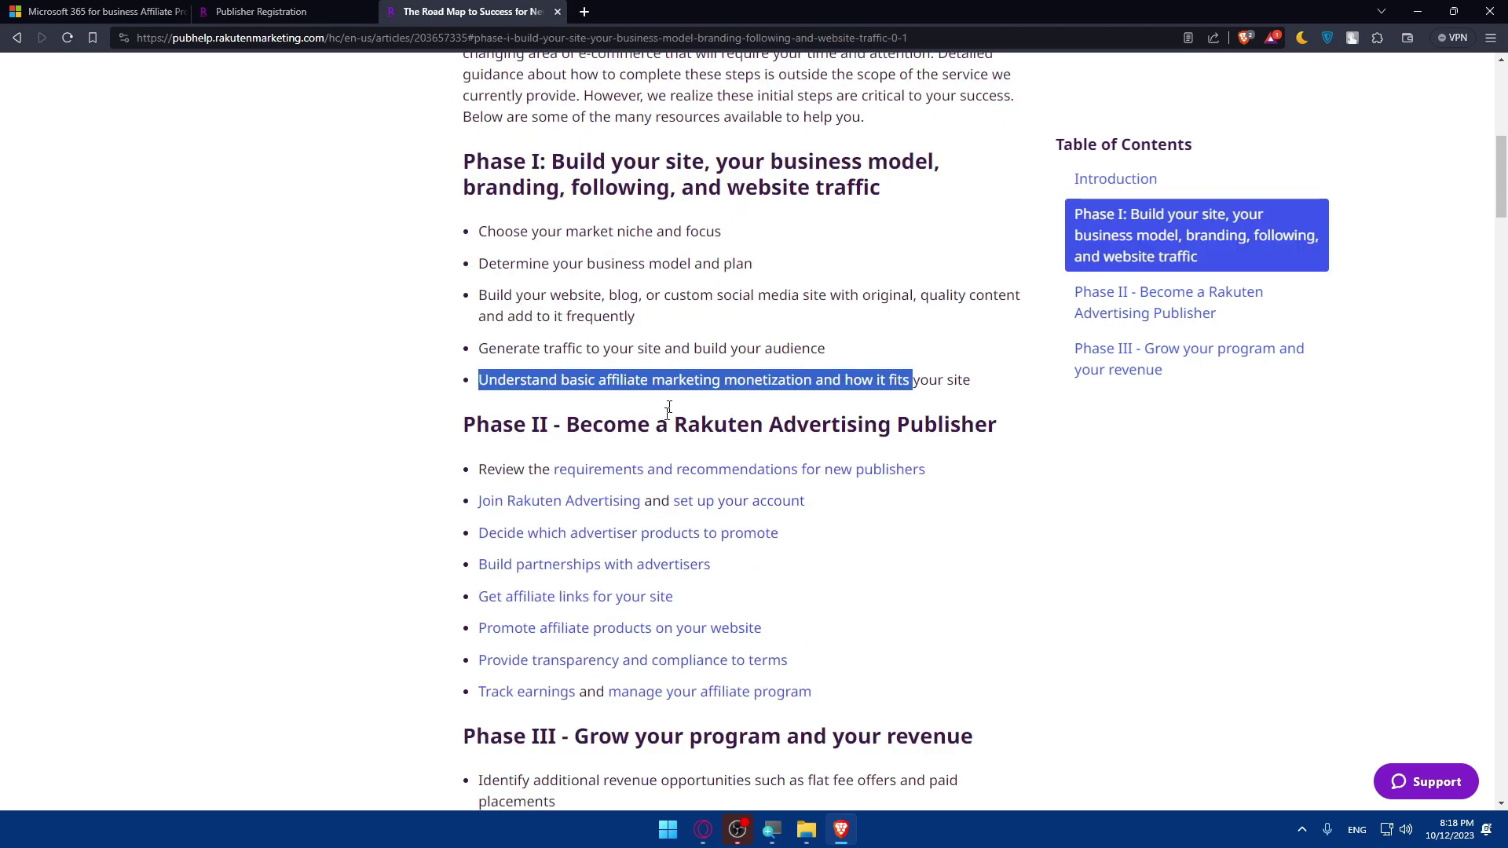
left_click(740, 415)
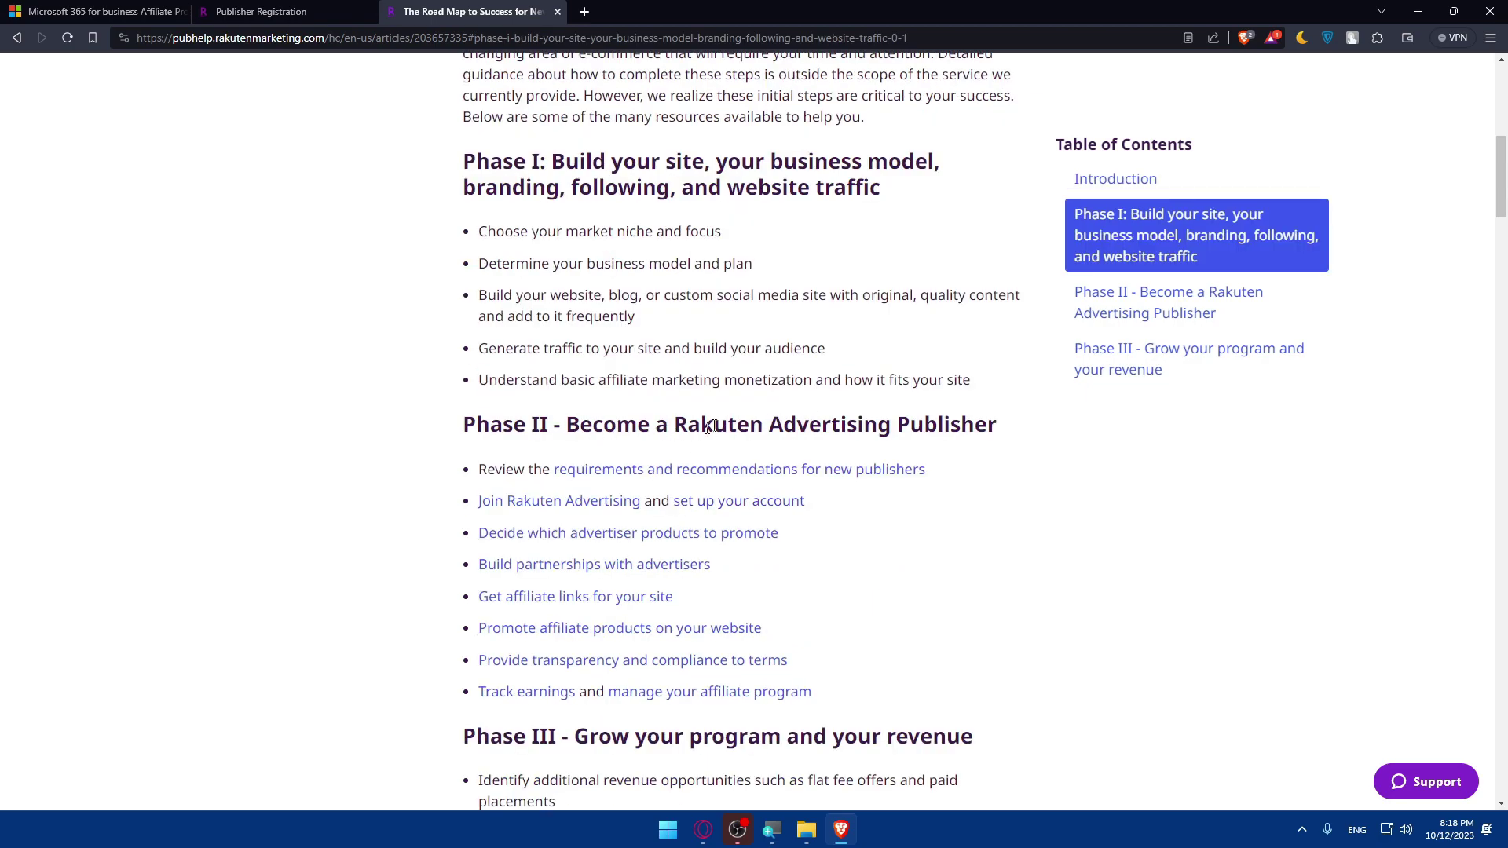
left_click(260, 11)
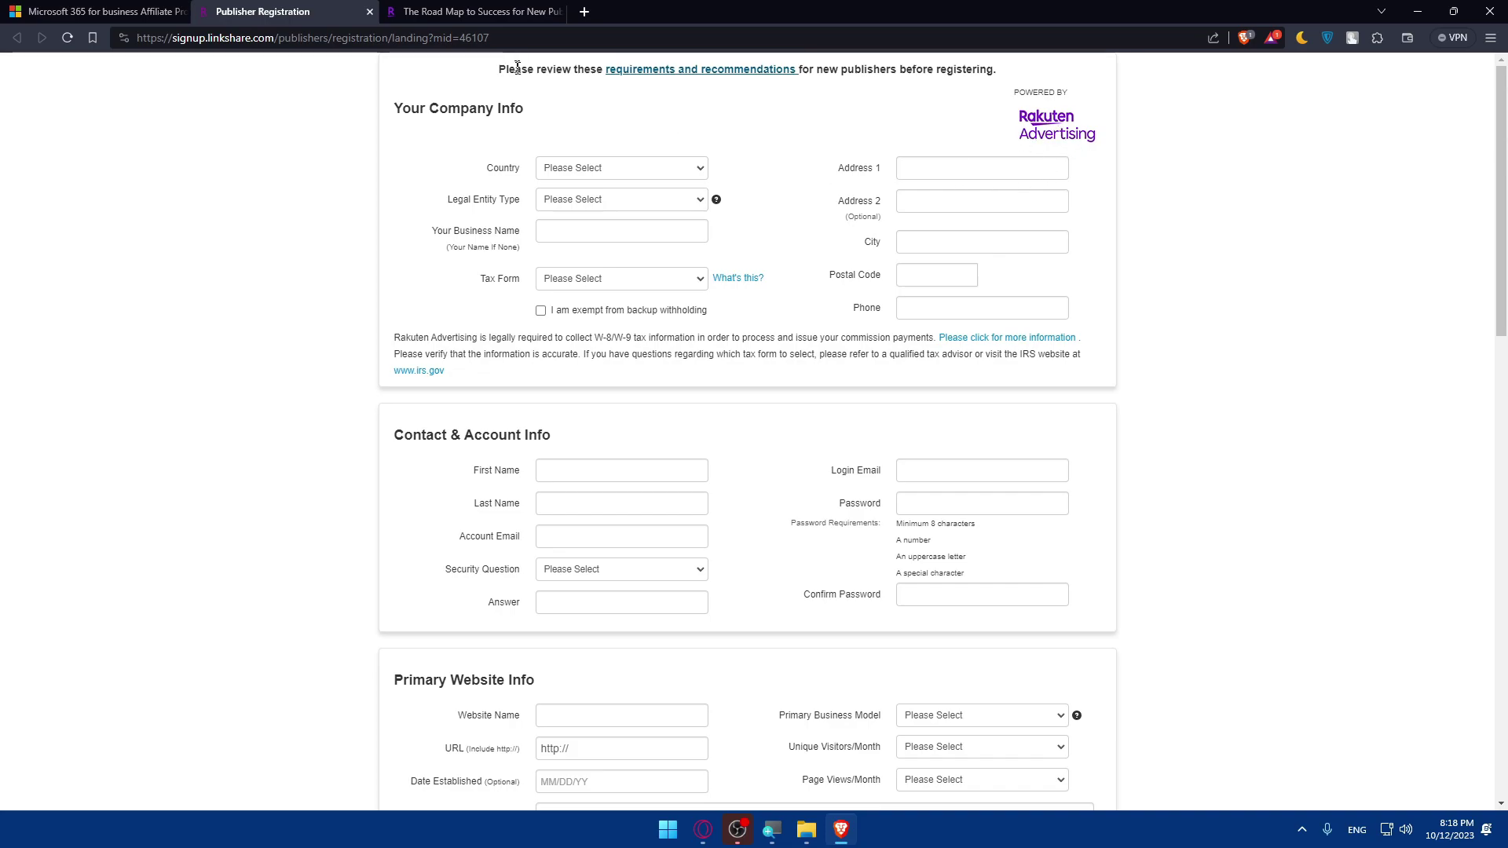
left_click(471, 11)
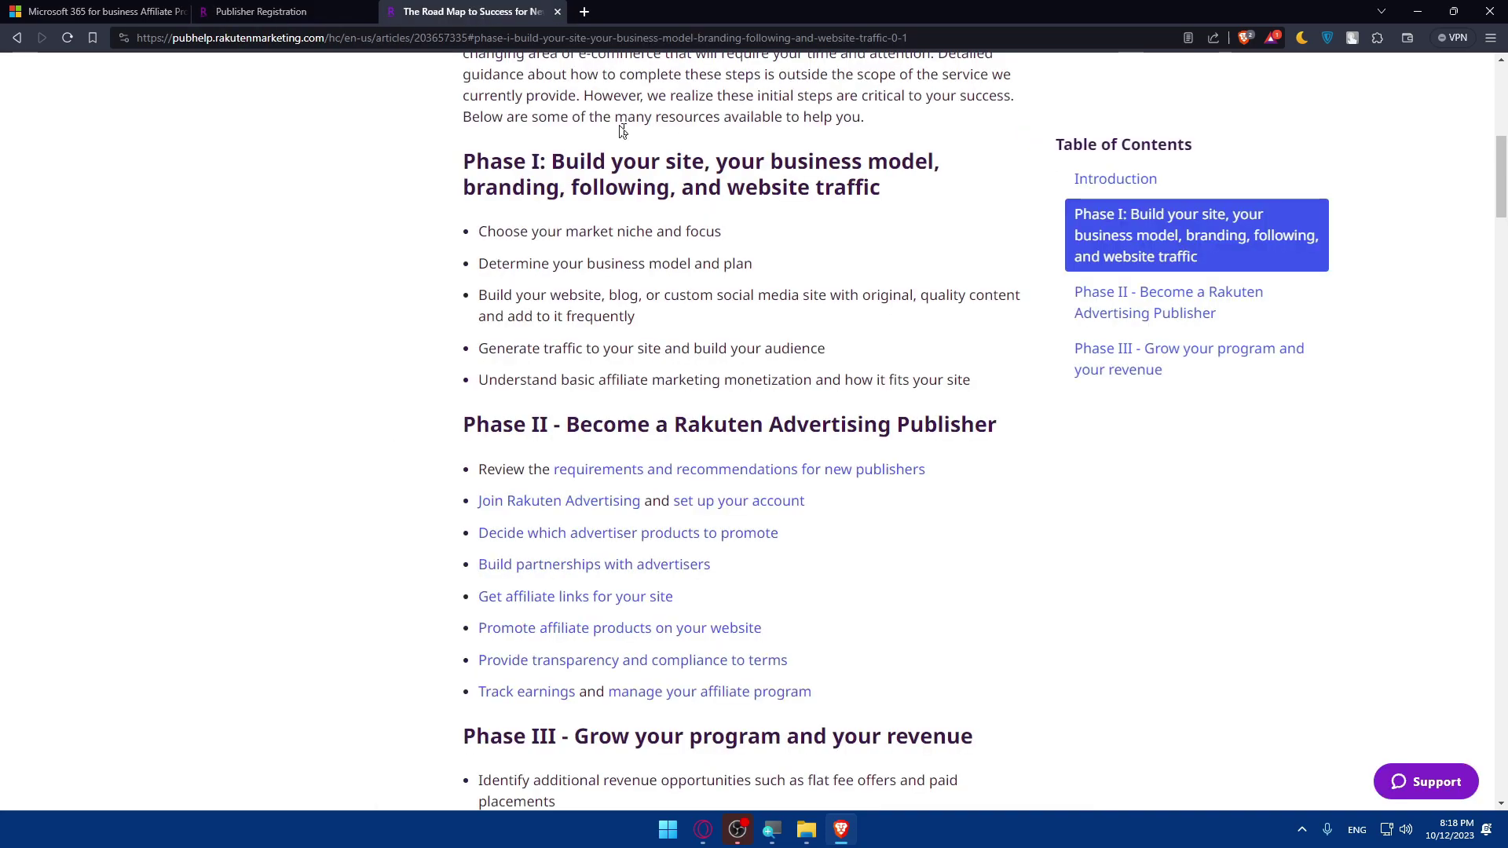
Open the requirements and recommendations article in a new tab and read through it.
right_click(613, 474)
left_click(636, 481)
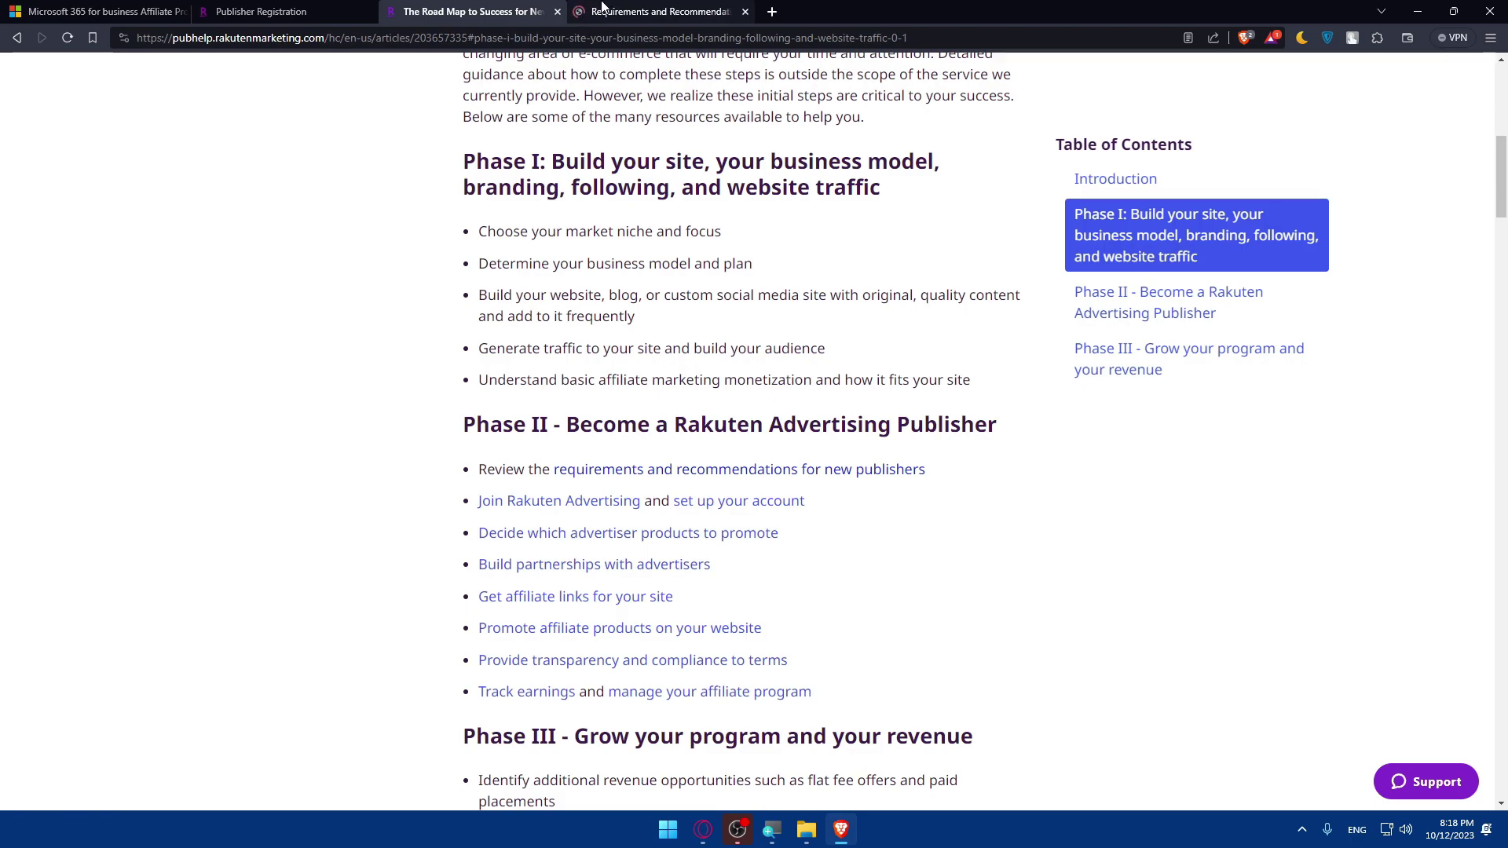
key("ctrl+Tab")
scroll(679, 243, "down", 5)
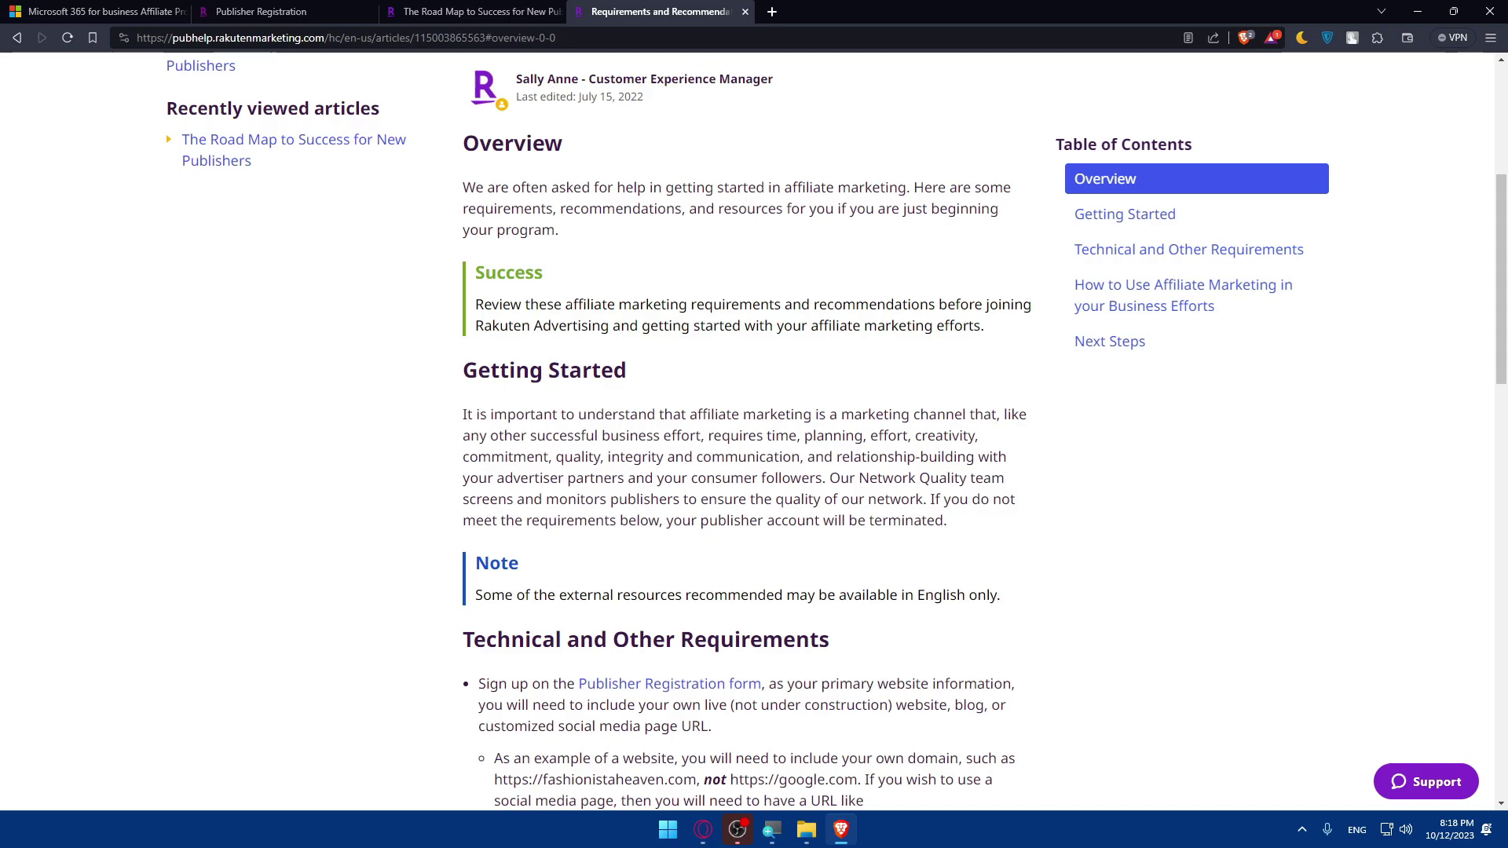
scroll(746, 432, "down", 3)
scroll(747, 432, "down", 5)
scroll(746, 432, "down", 2)
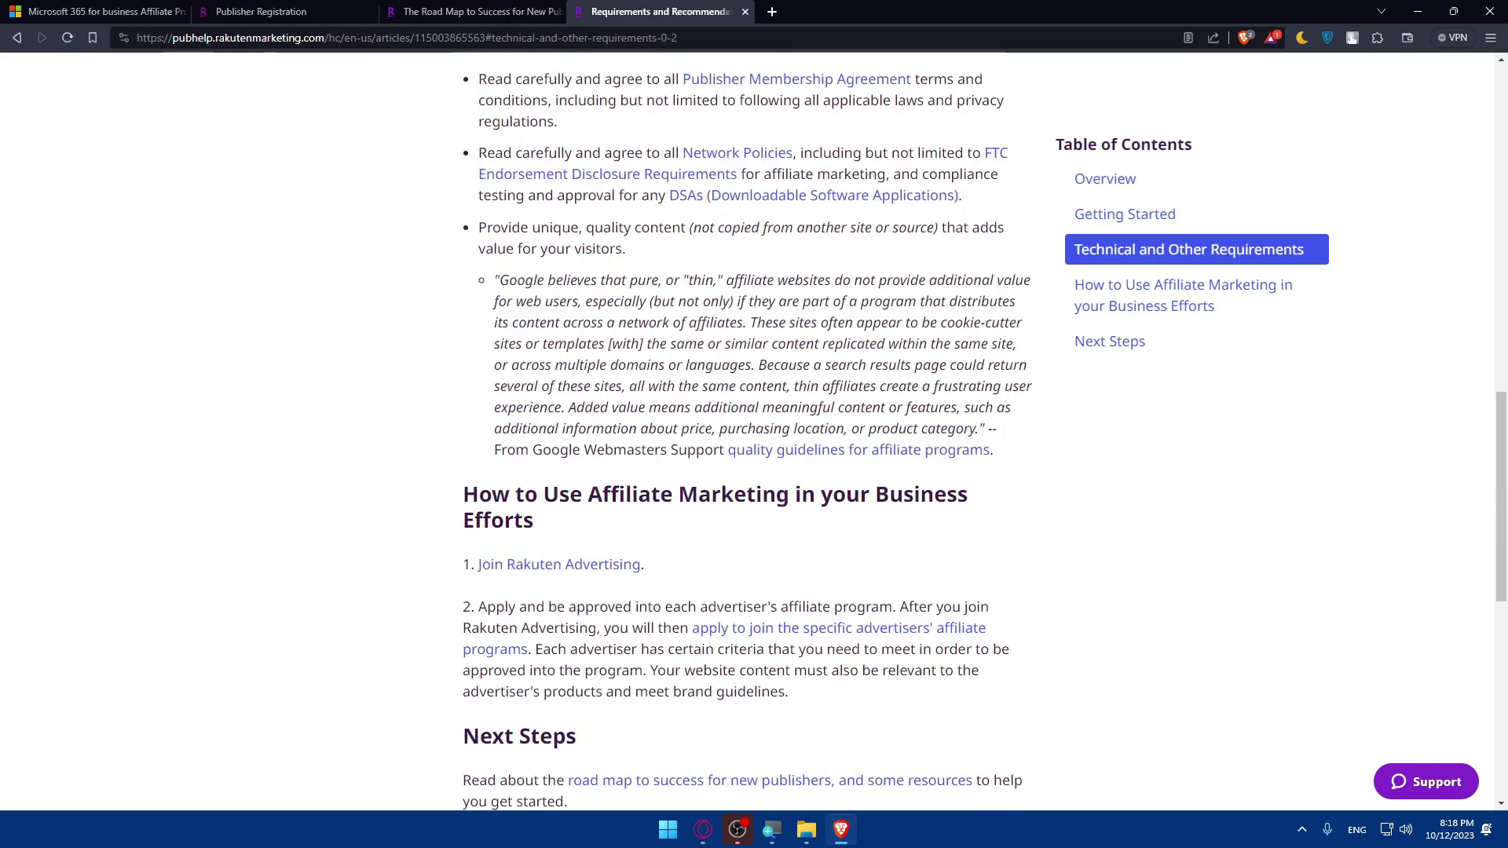
scroll(747, 432, "down", 3)
scroll(569, 307, "down", 2)
scroll(569, 306, "down", 3)
scroll(569, 306, "down", 1)
scroll(715, 173, "up", 2)
scroll(715, 173, "up", 5)
Close the requirements article, skim the rest of the Road Map, then close that tab too.
left_click(745, 12)
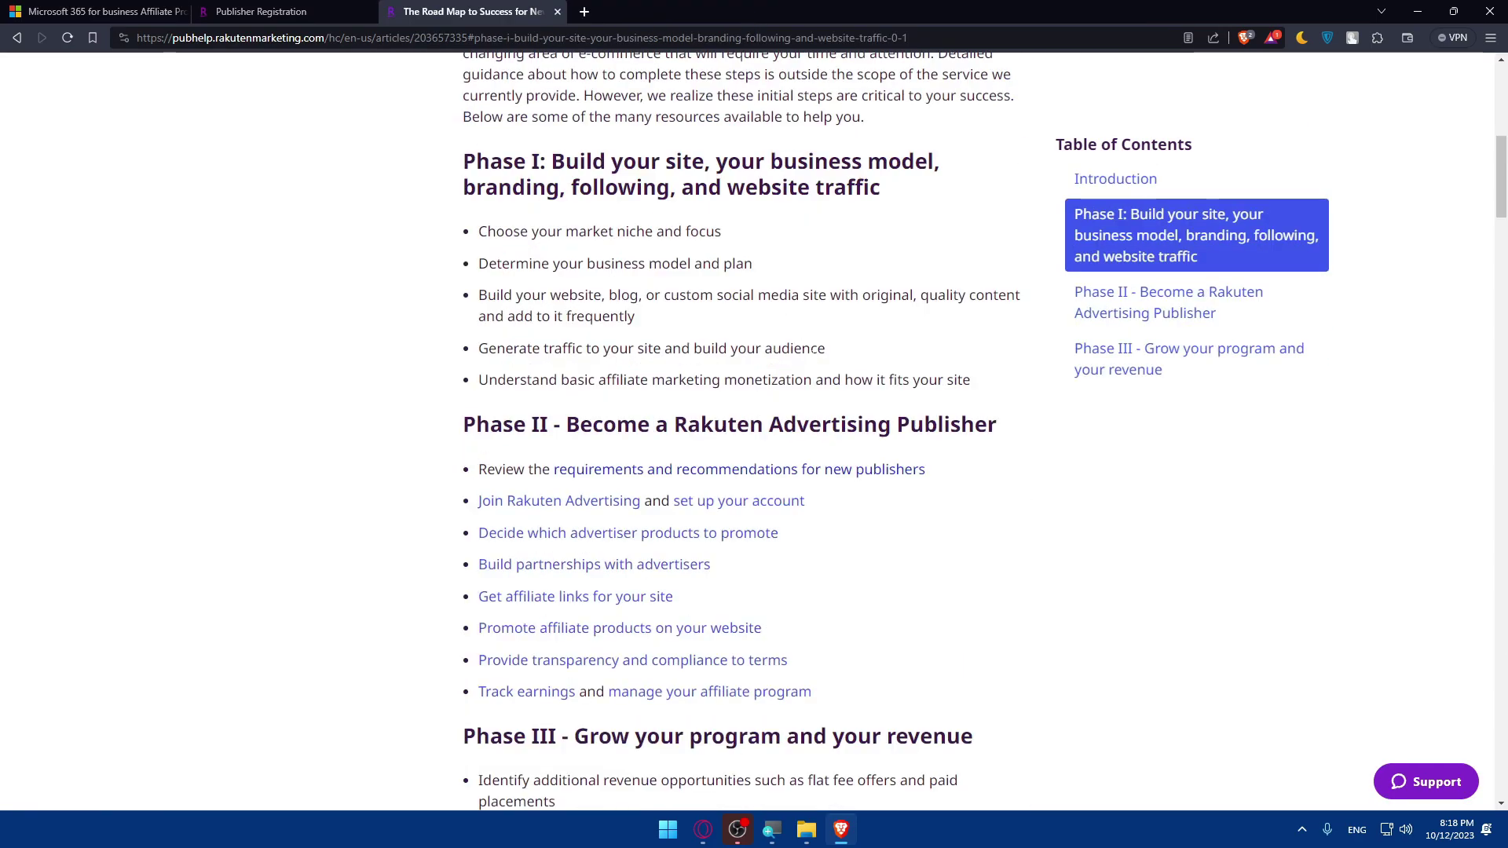
scroll(768, 369, "down", 2)
scroll(770, 399, "down", 2)
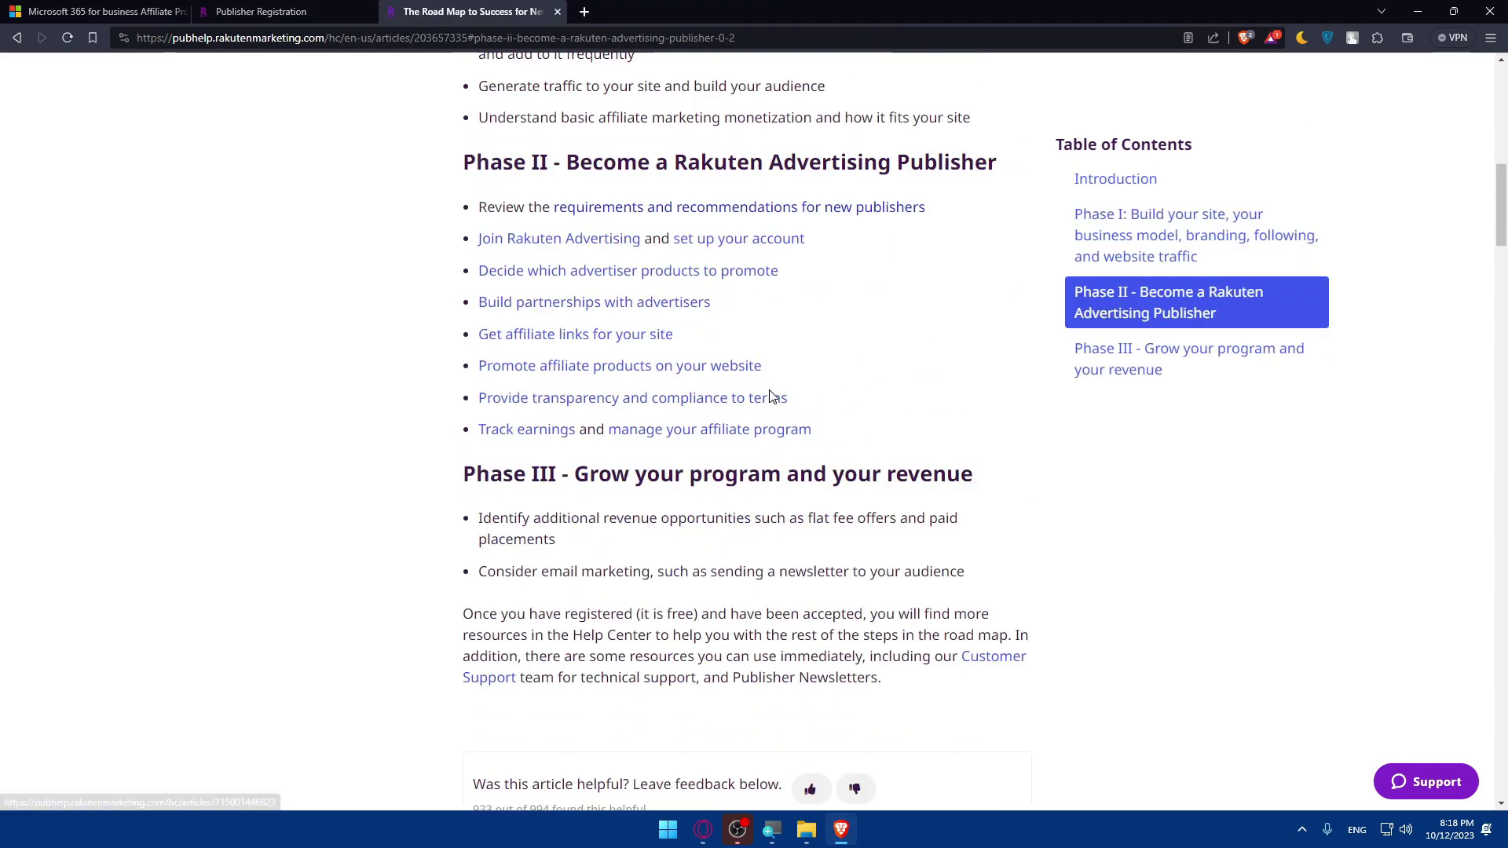
scroll(770, 398, "down", 2)
scroll(771, 398, "down", 5)
scroll(771, 398, "down", 2)
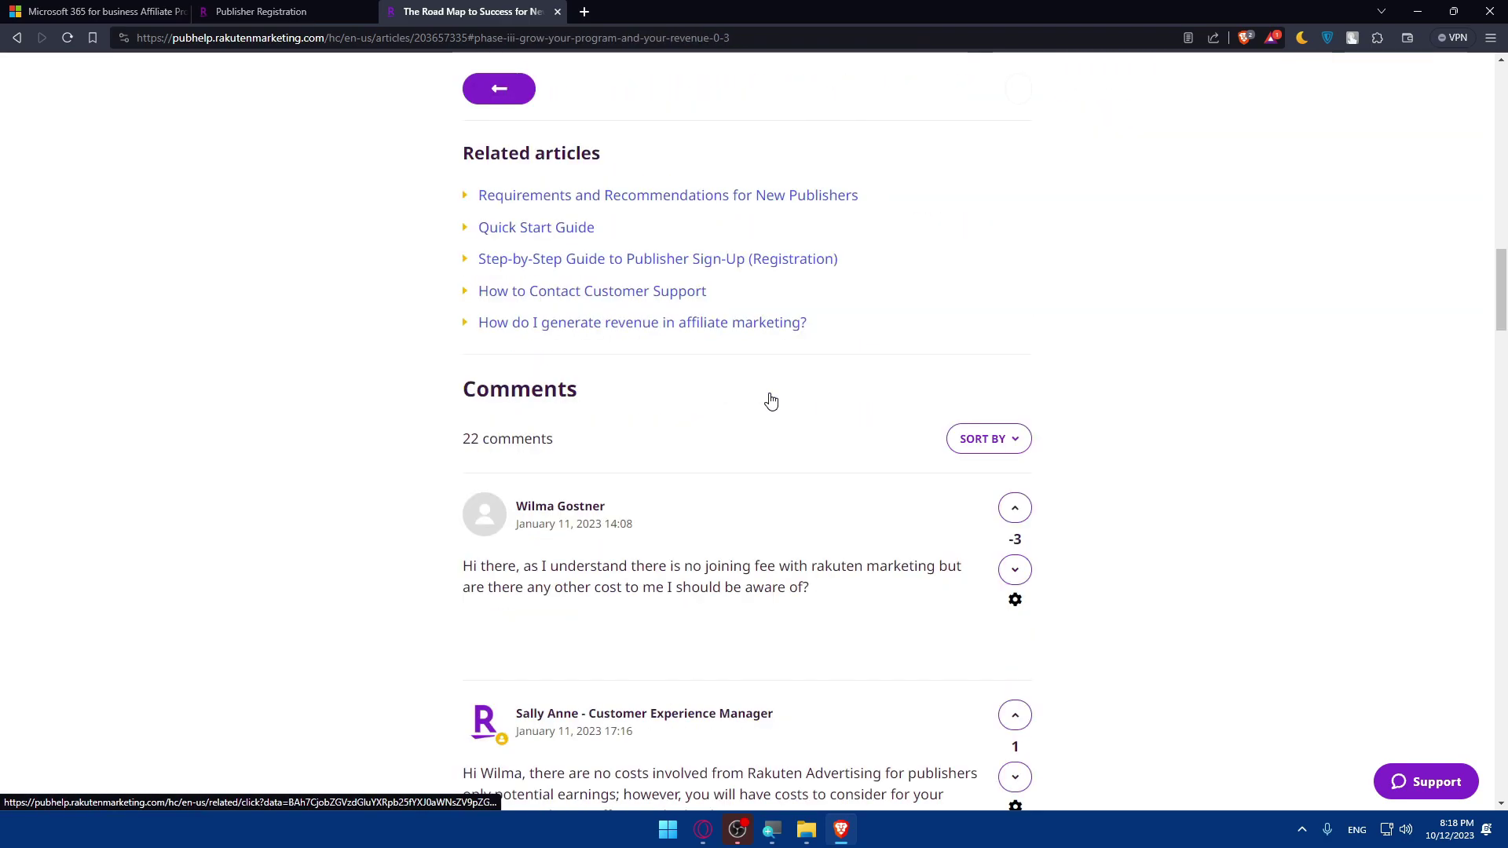
scroll(771, 399, "down", 5)
left_click(557, 11)
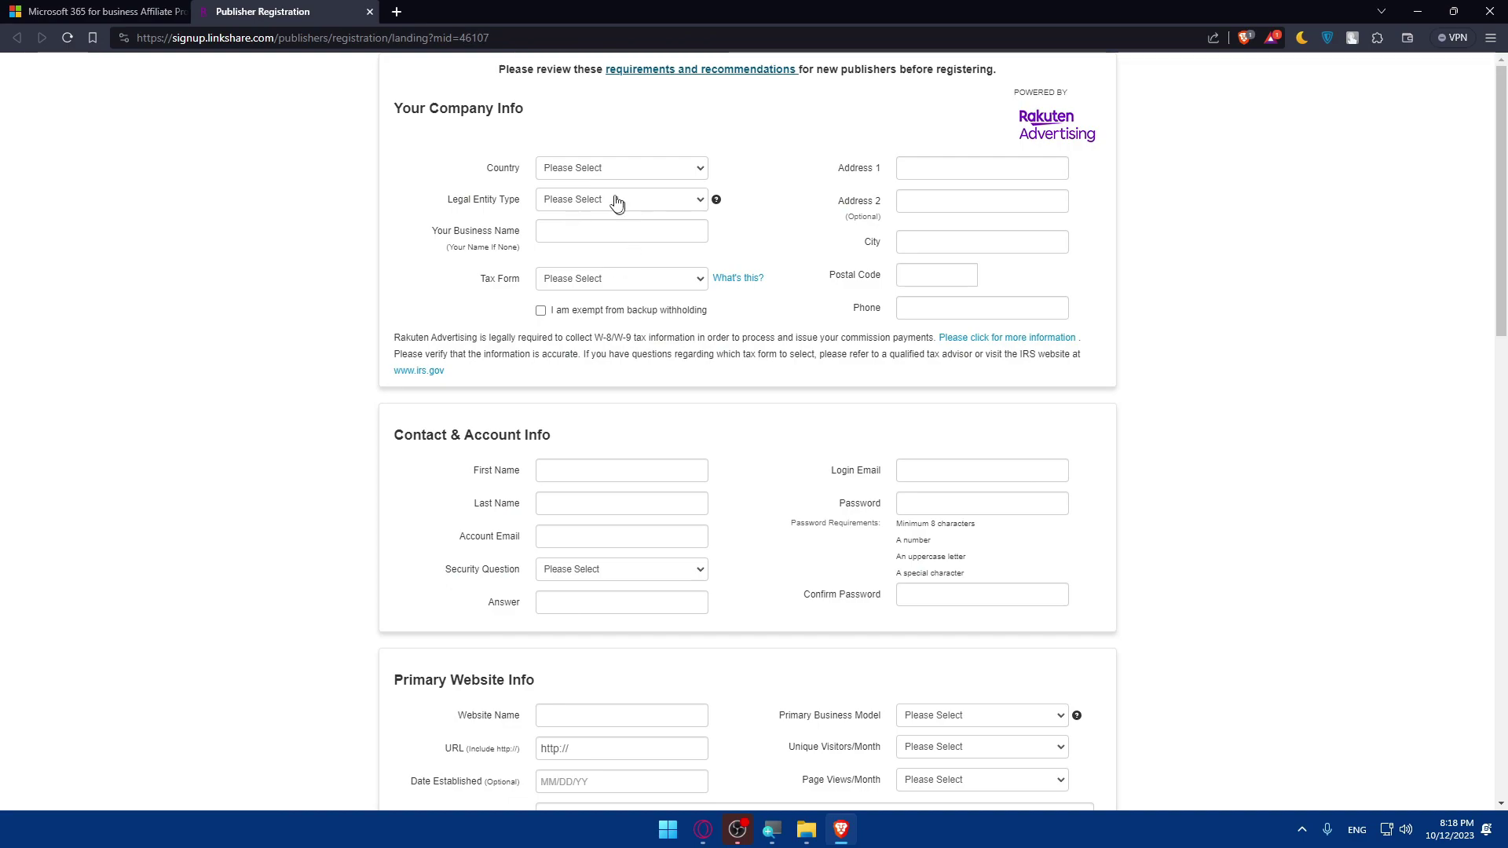
left_click(601, 168)
left_click(603, 381)
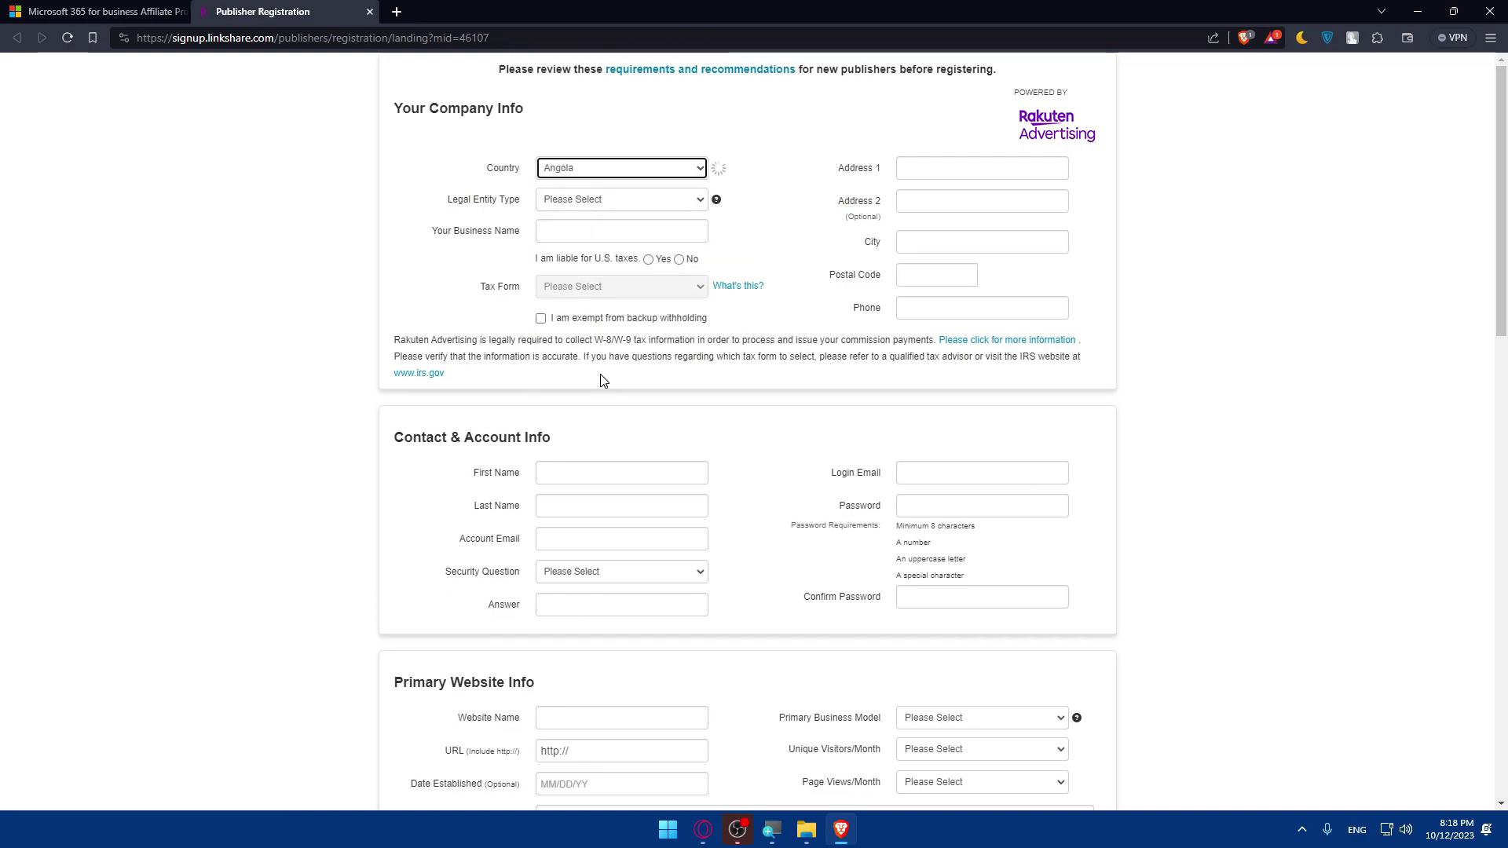
left_click(560, 200)
left_click(590, 267)
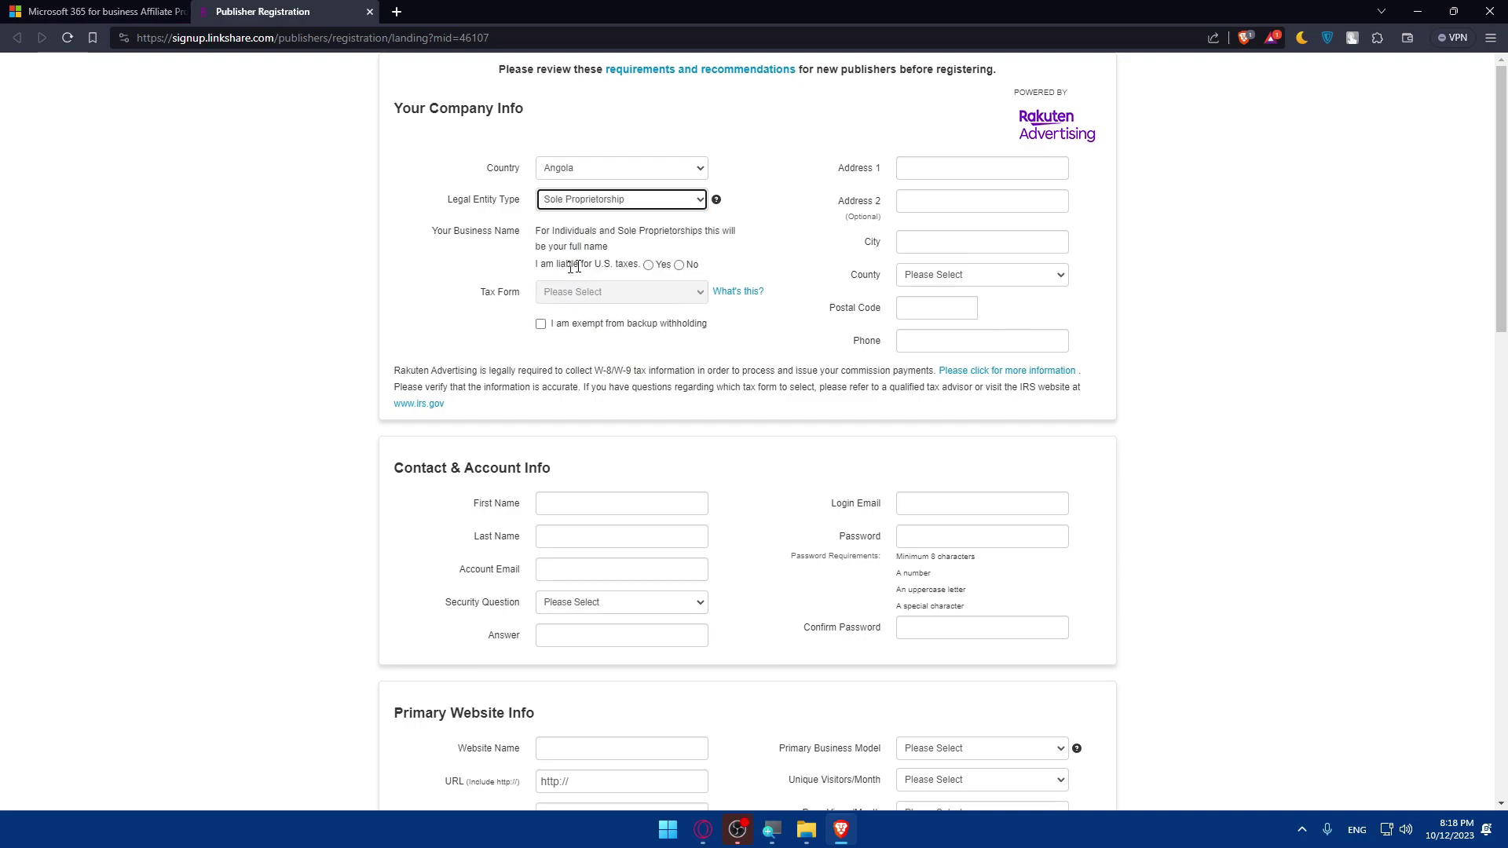
left_click(927, 171)
left_click(976, 209)
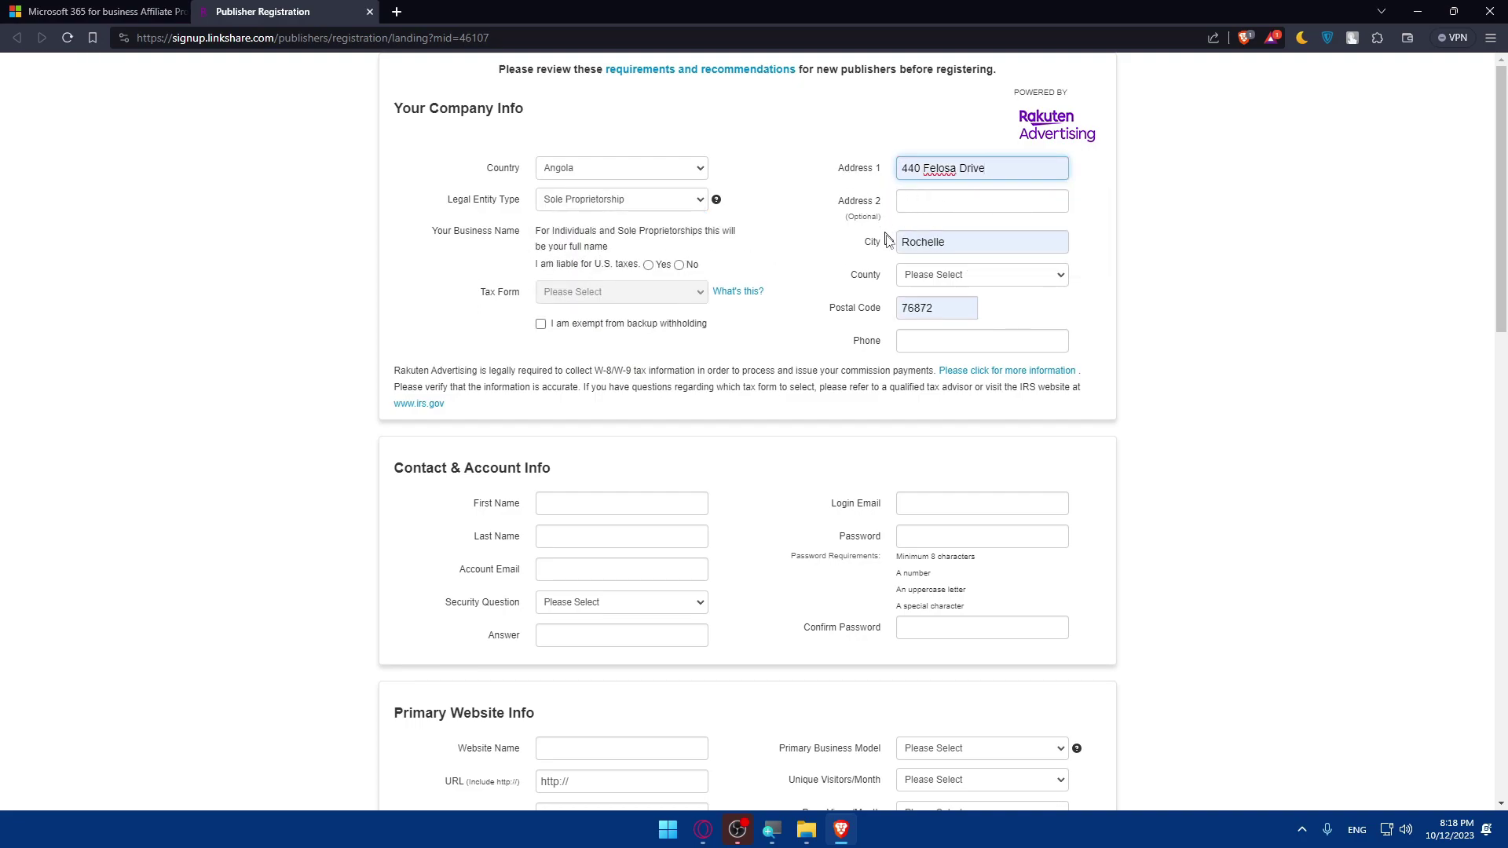
left_click(943, 275)
left_click(959, 438)
left_click(929, 346)
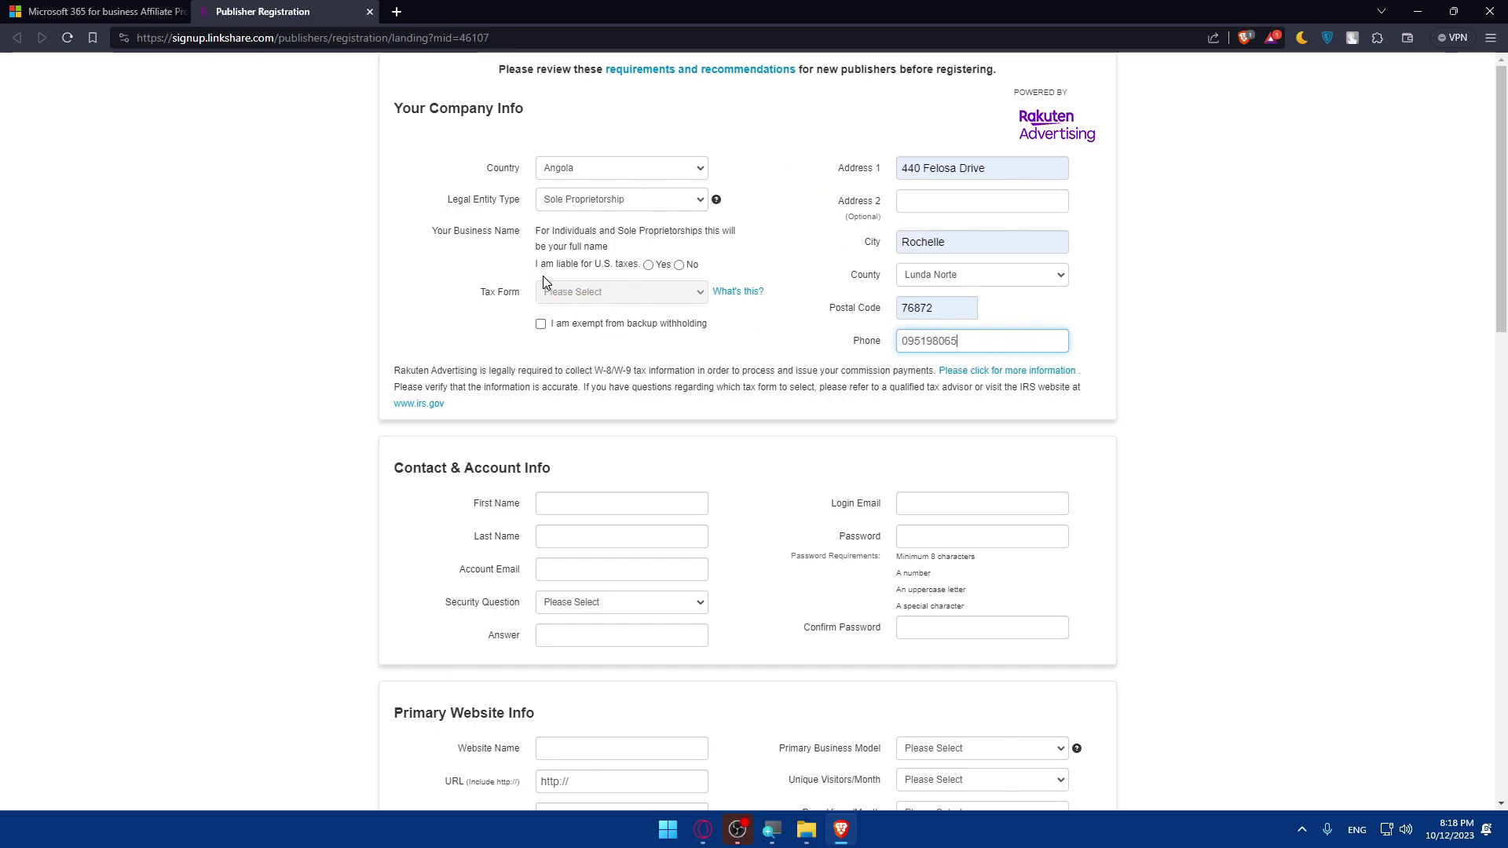
Answer Yes to U.S. tax liability, keep Form W-9, and leave the withholding exemption unticked.
left_click(678, 264)
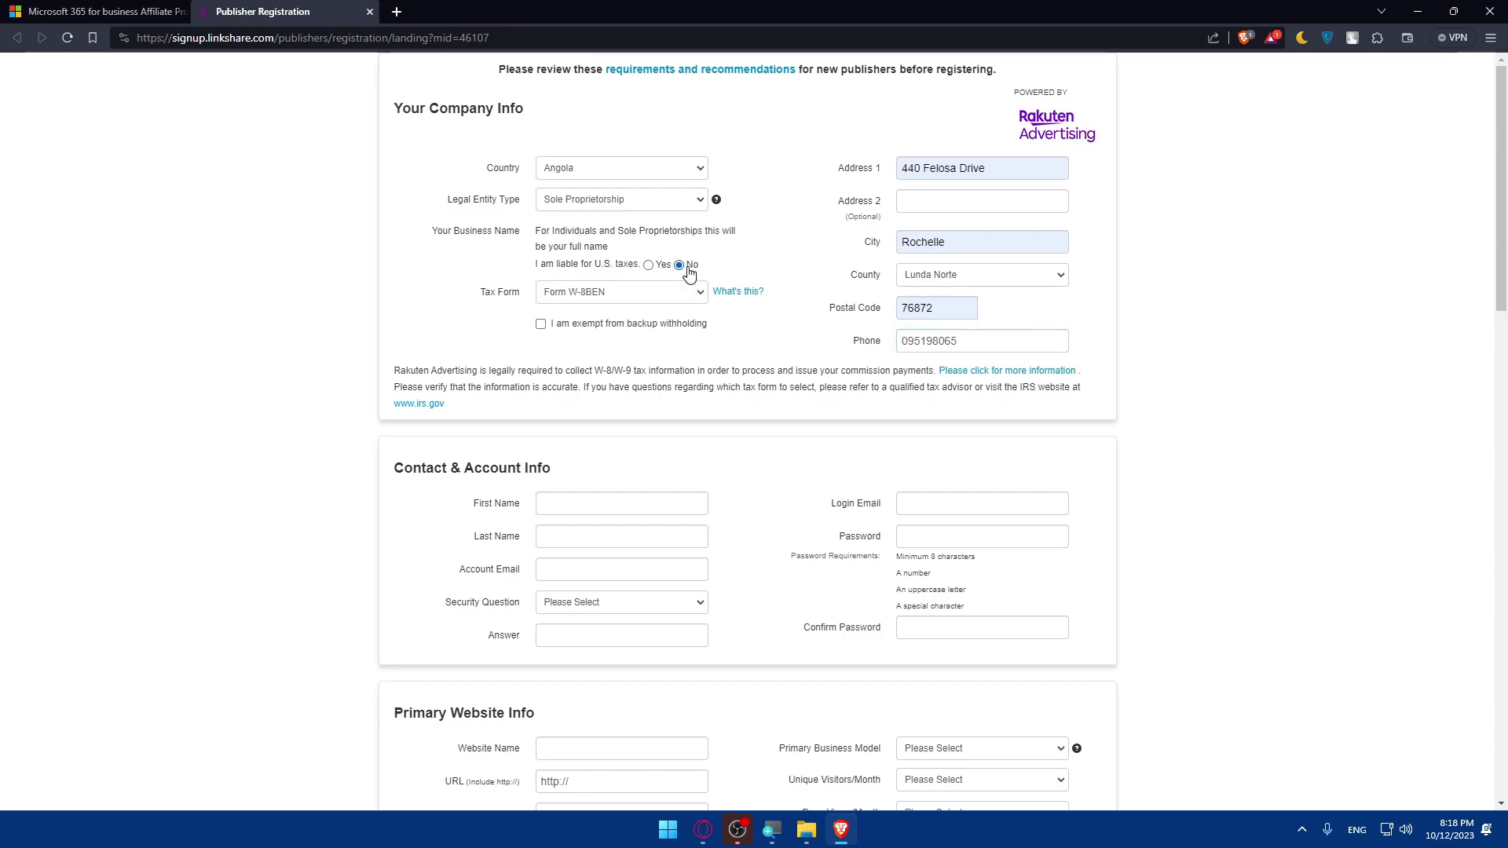
left_click(648, 265)
left_click(637, 296)
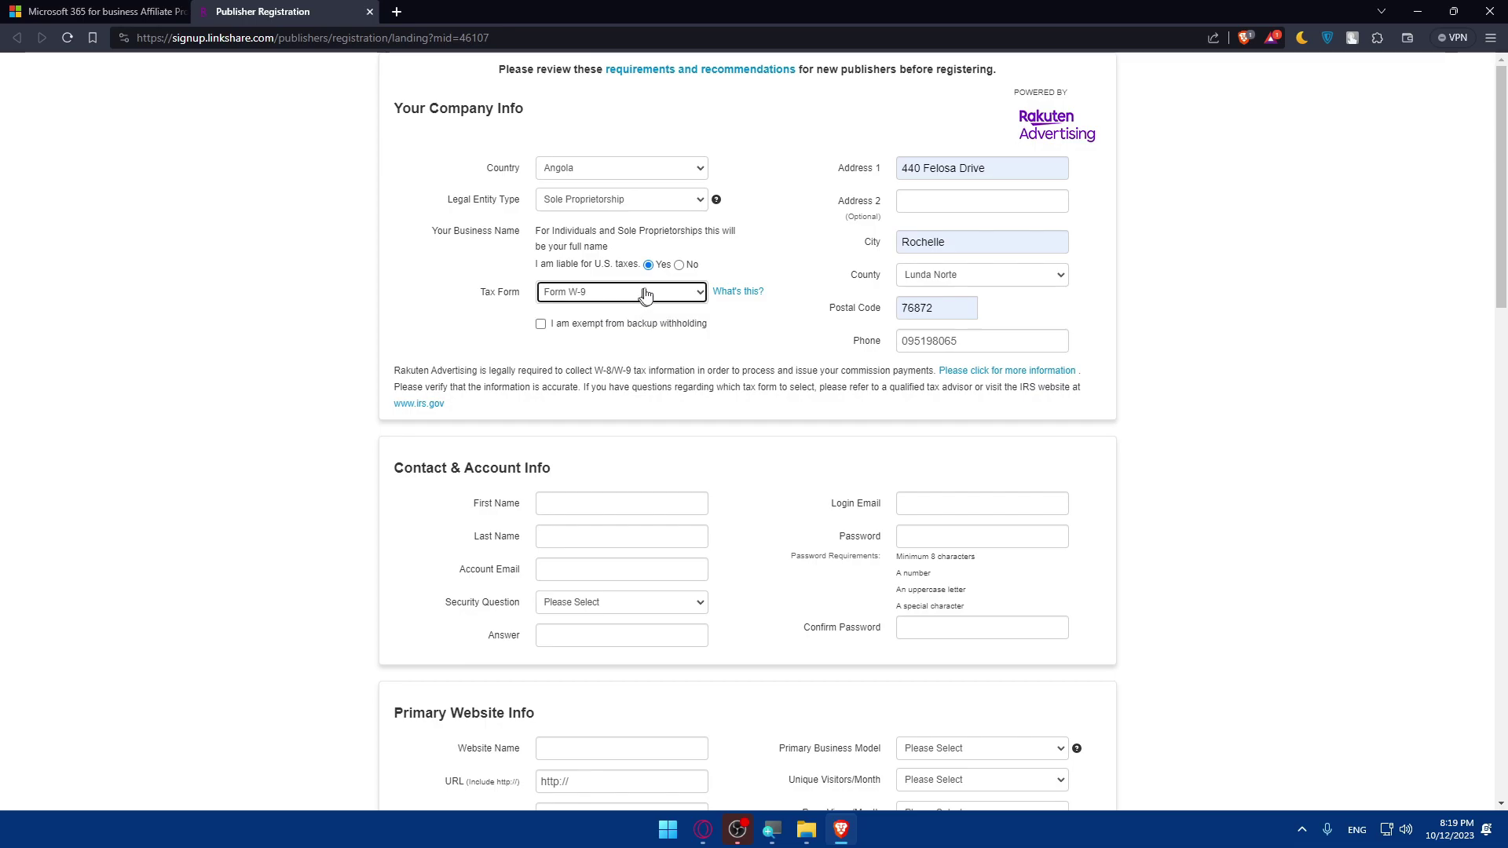
left_click(679, 265)
left_click(631, 297)
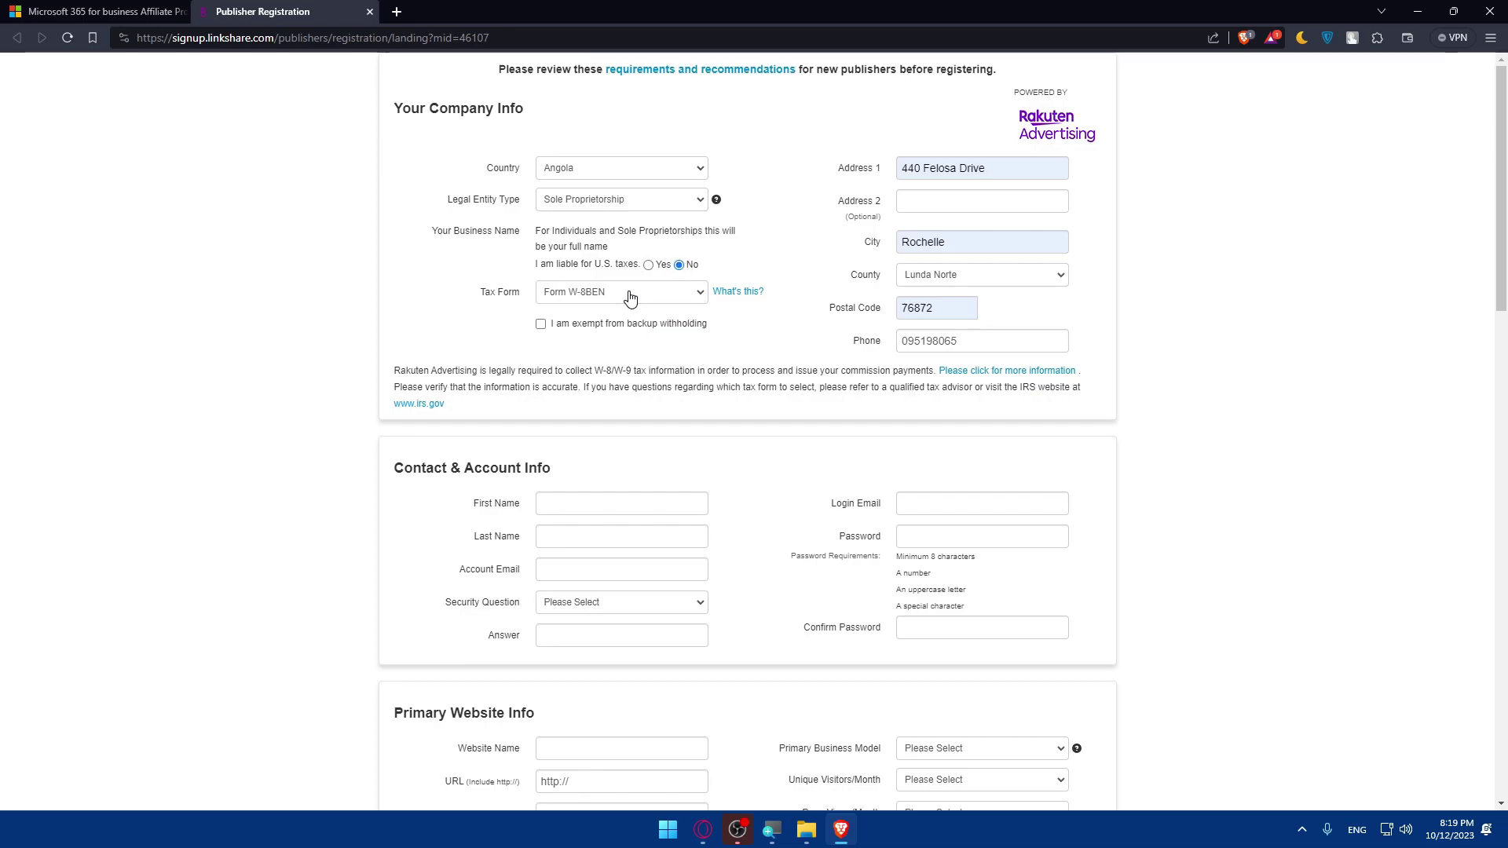
left_click(632, 293)
left_click(626, 299)
left_click(648, 265)
left_click(628, 297)
left_click(587, 301)
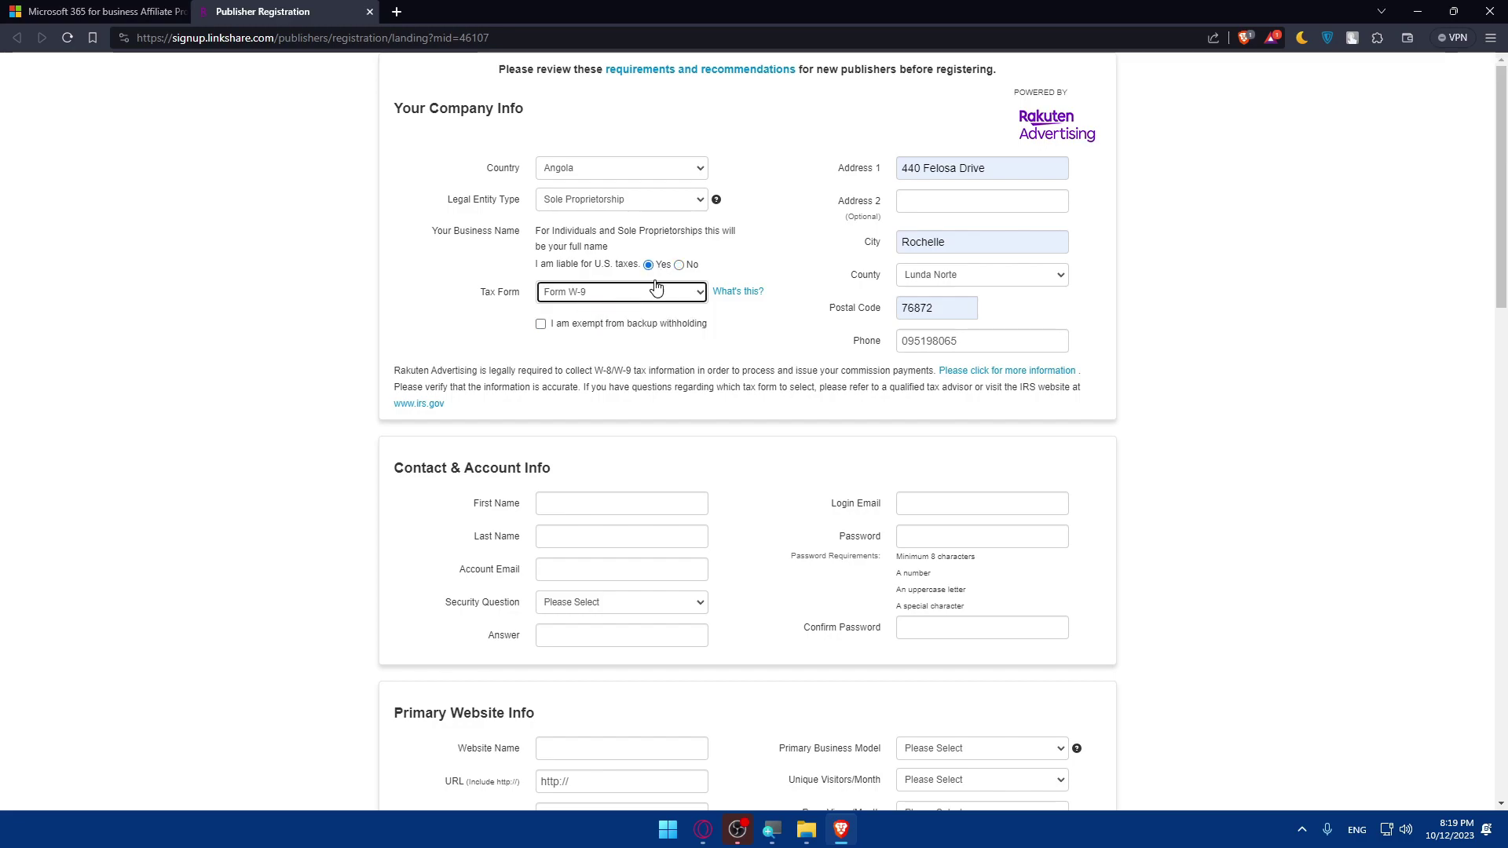
left_click(542, 328)
left_click(542, 326)
scroll(550, 333, "down", 2)
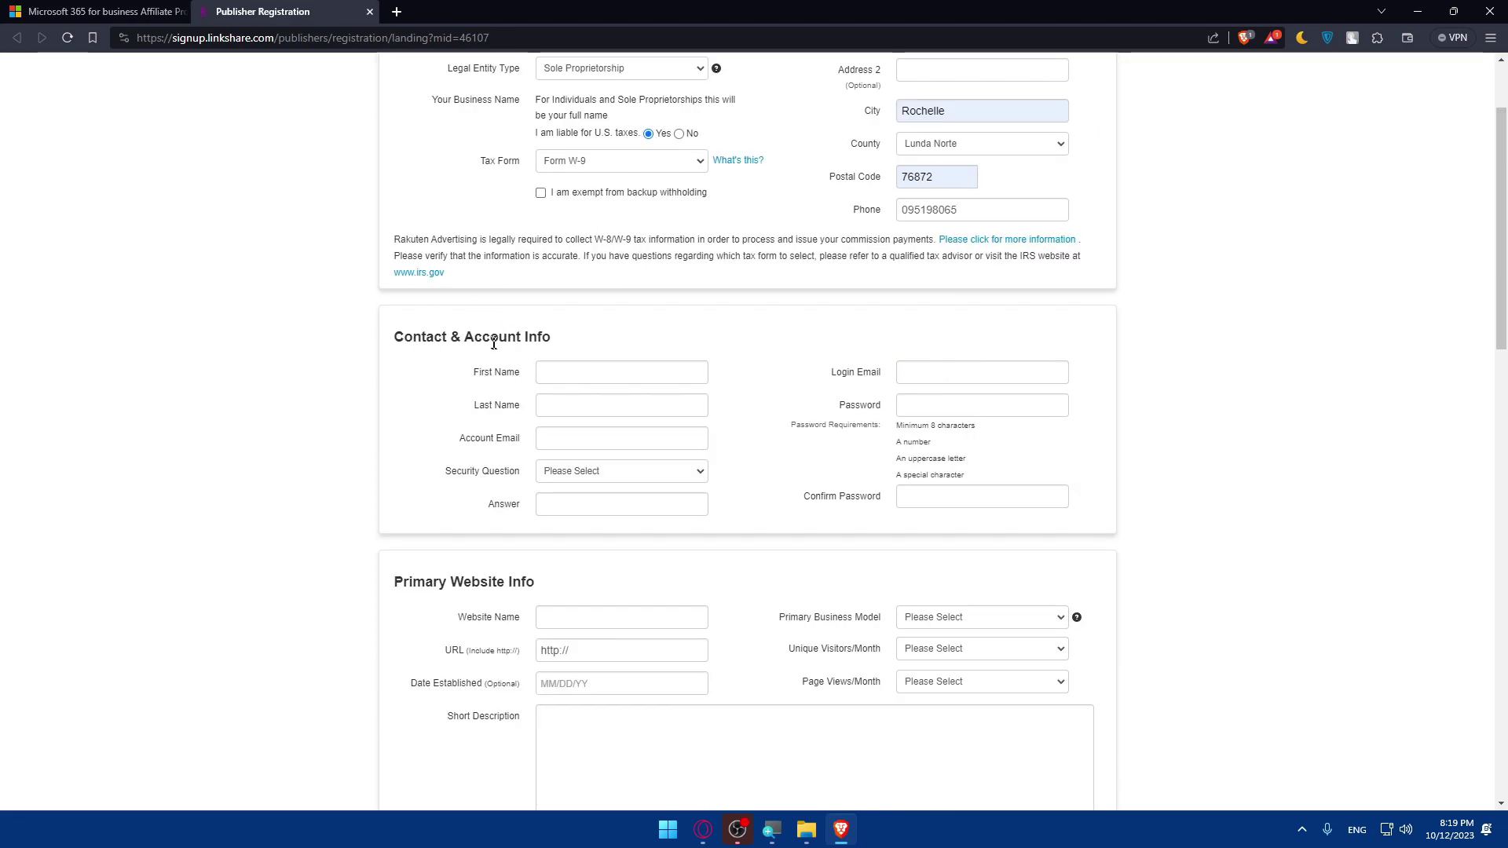
left_click(621, 372)
type("test")
key("Tab")
type("te")
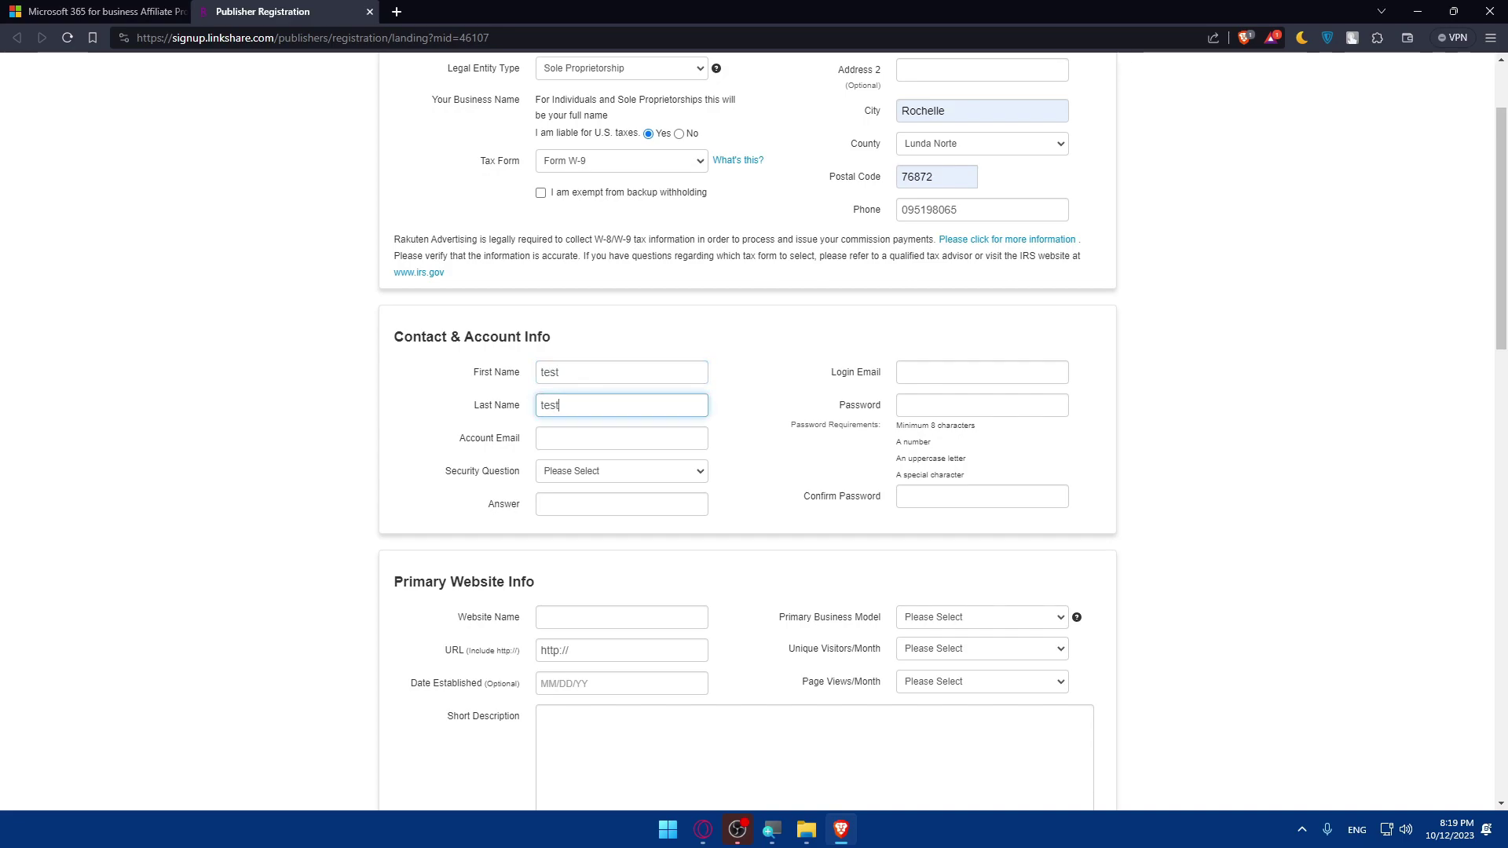
key("Tab")
type("test")
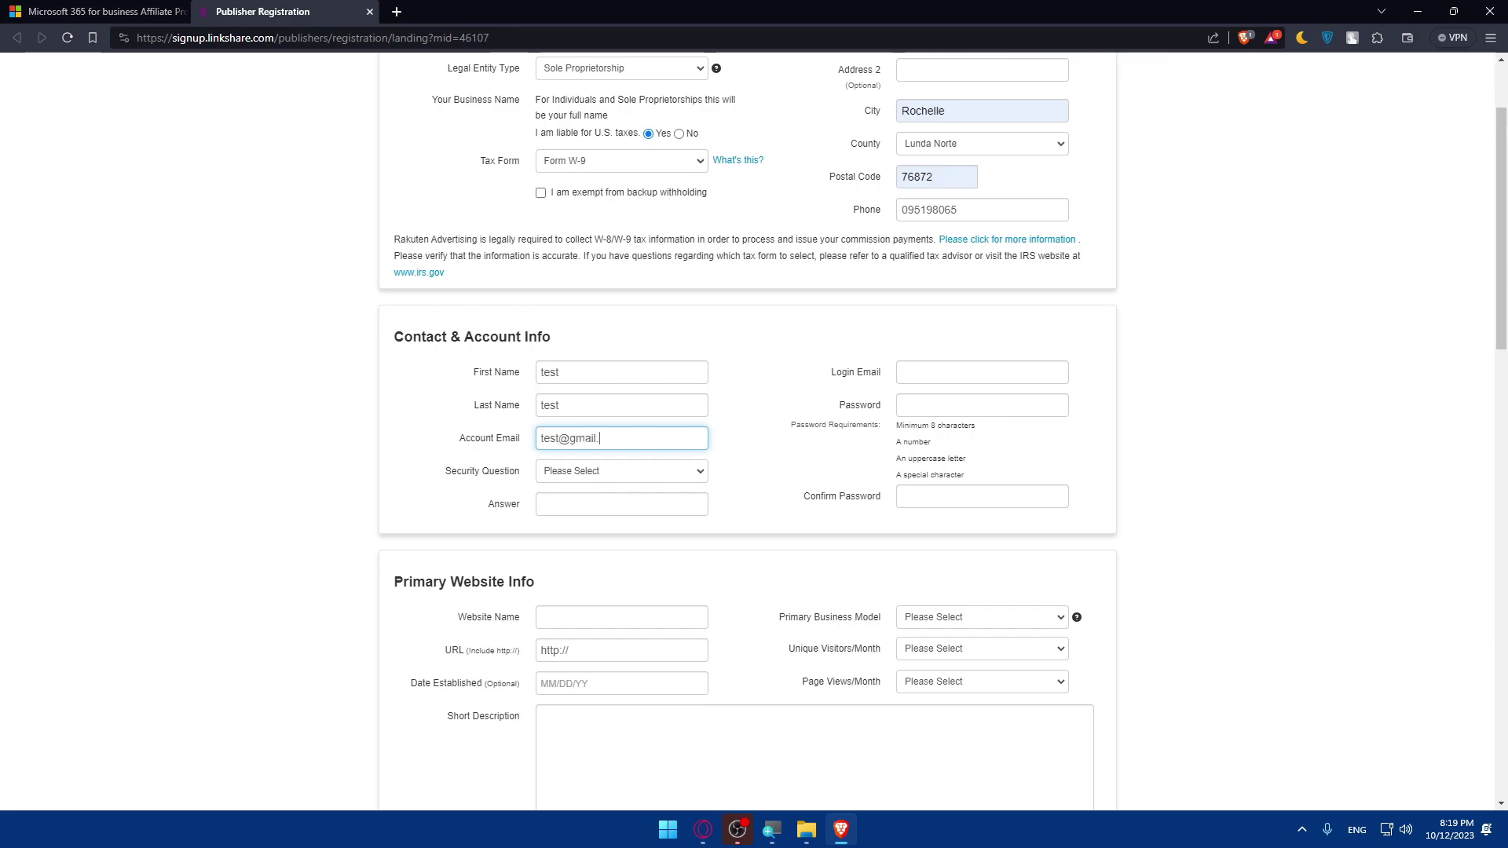
type("com")
left_click(935, 373)
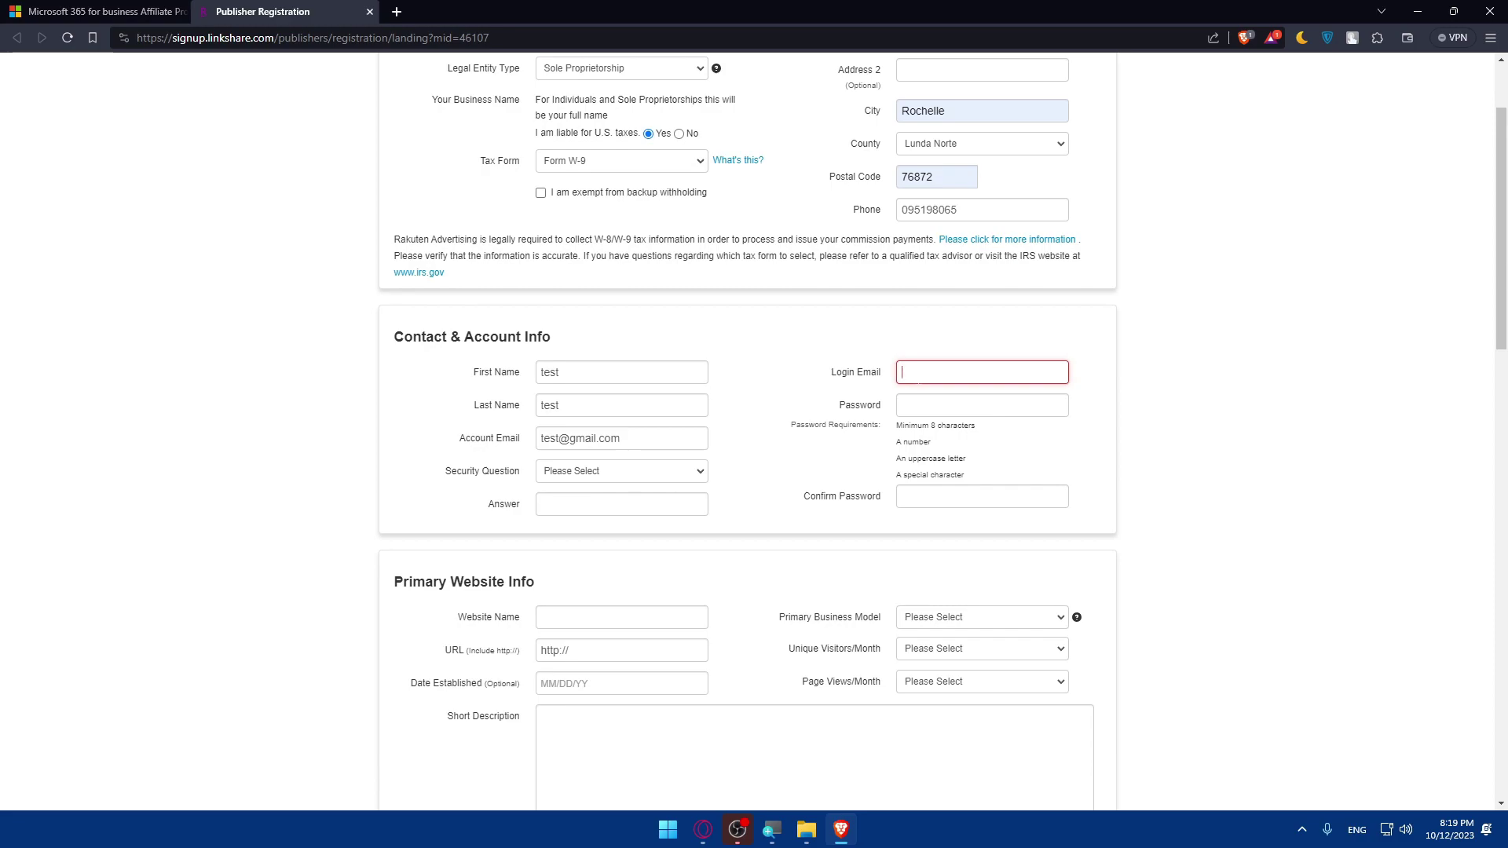
type("test@g")
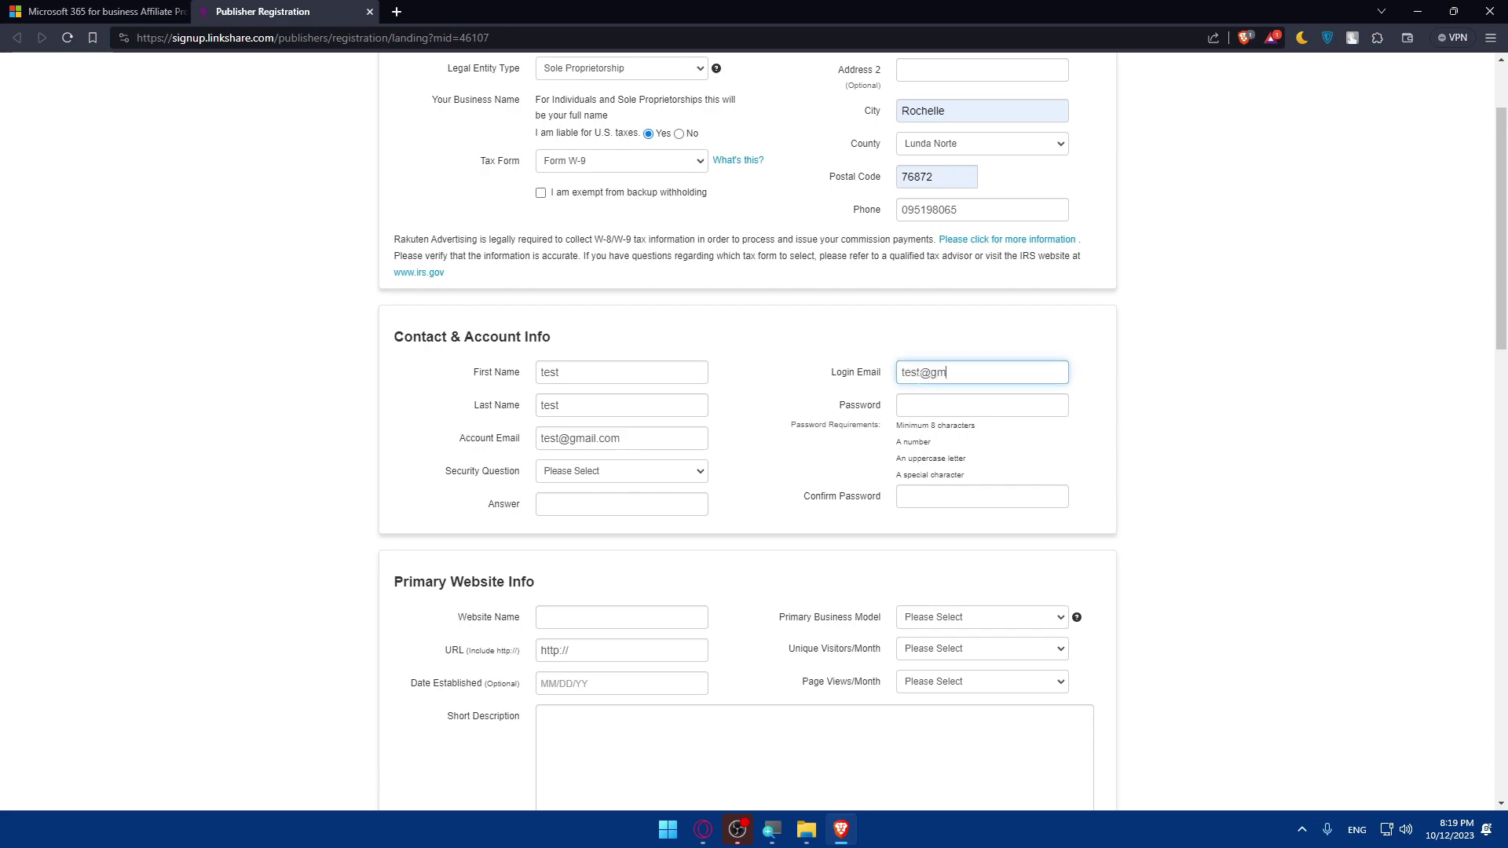
type("m")
key("Tab")
left_click_drag(975, 425, 923, 425)
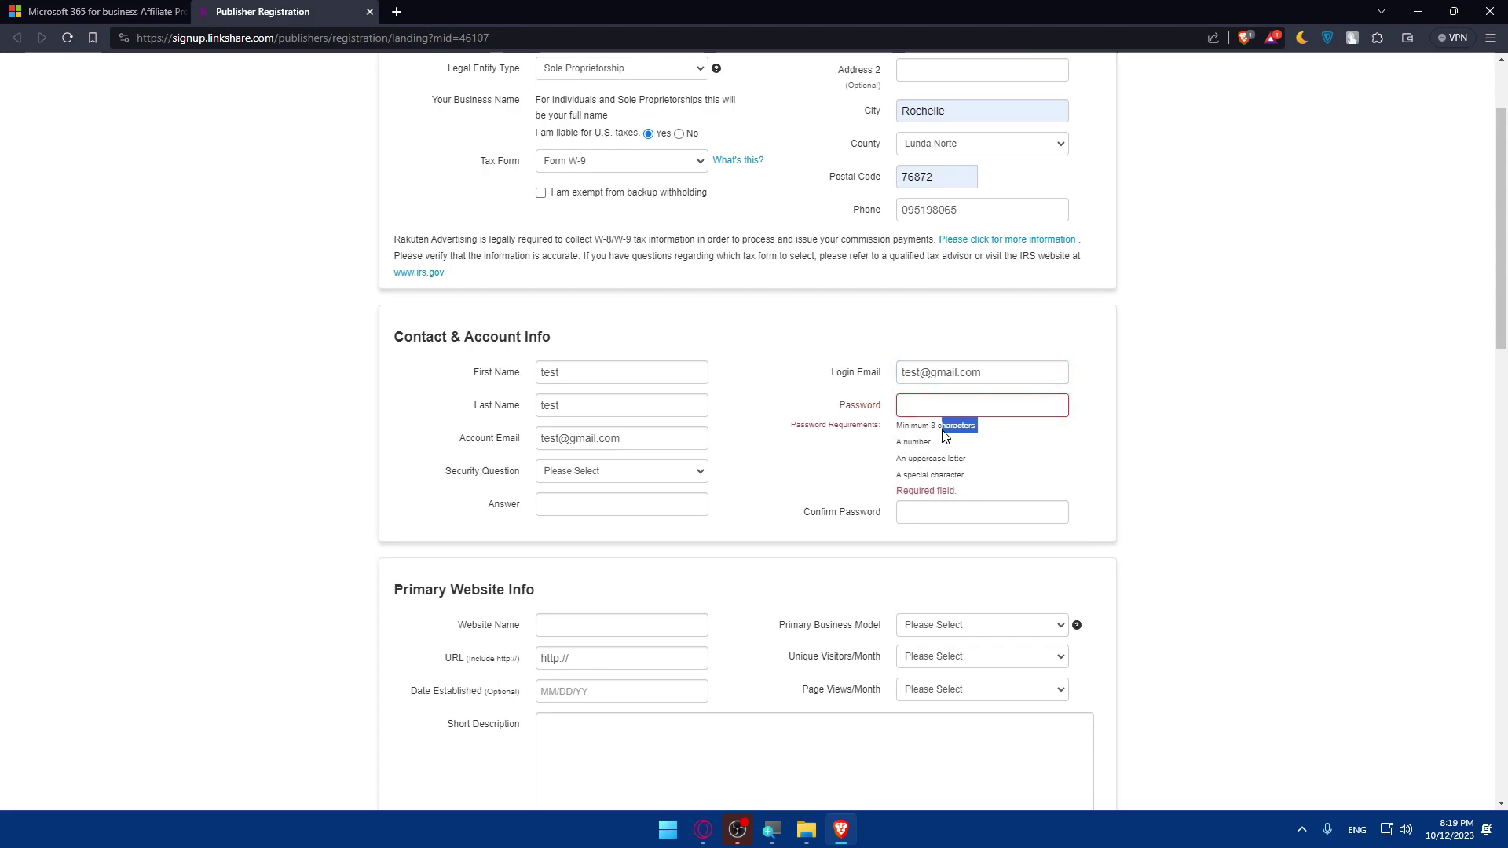
left_click_drag(978, 458, 897, 458)
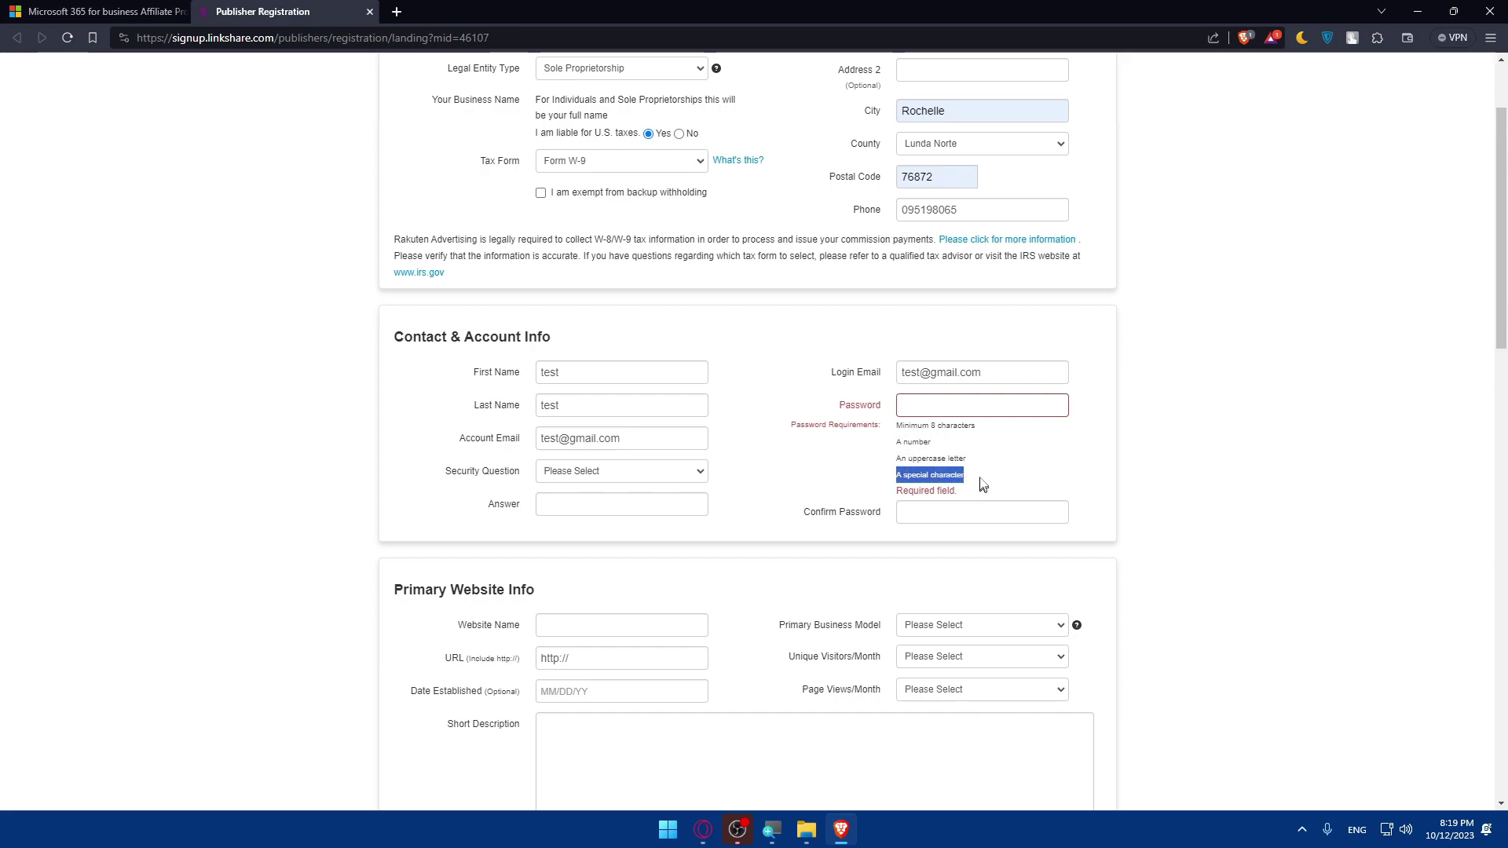
left_click(924, 407)
type("Test")
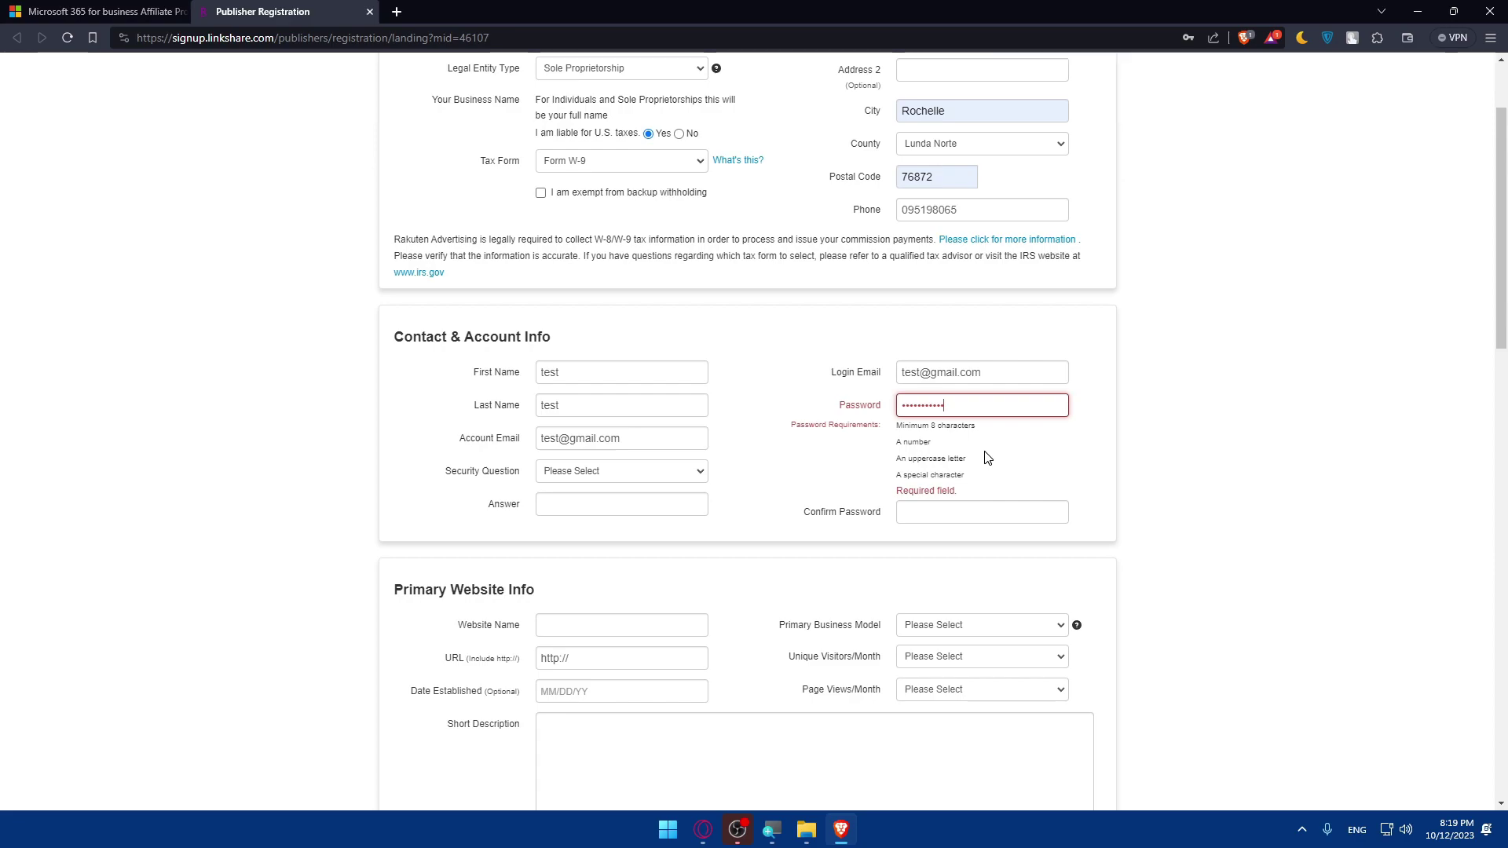
left_click(1001, 502)
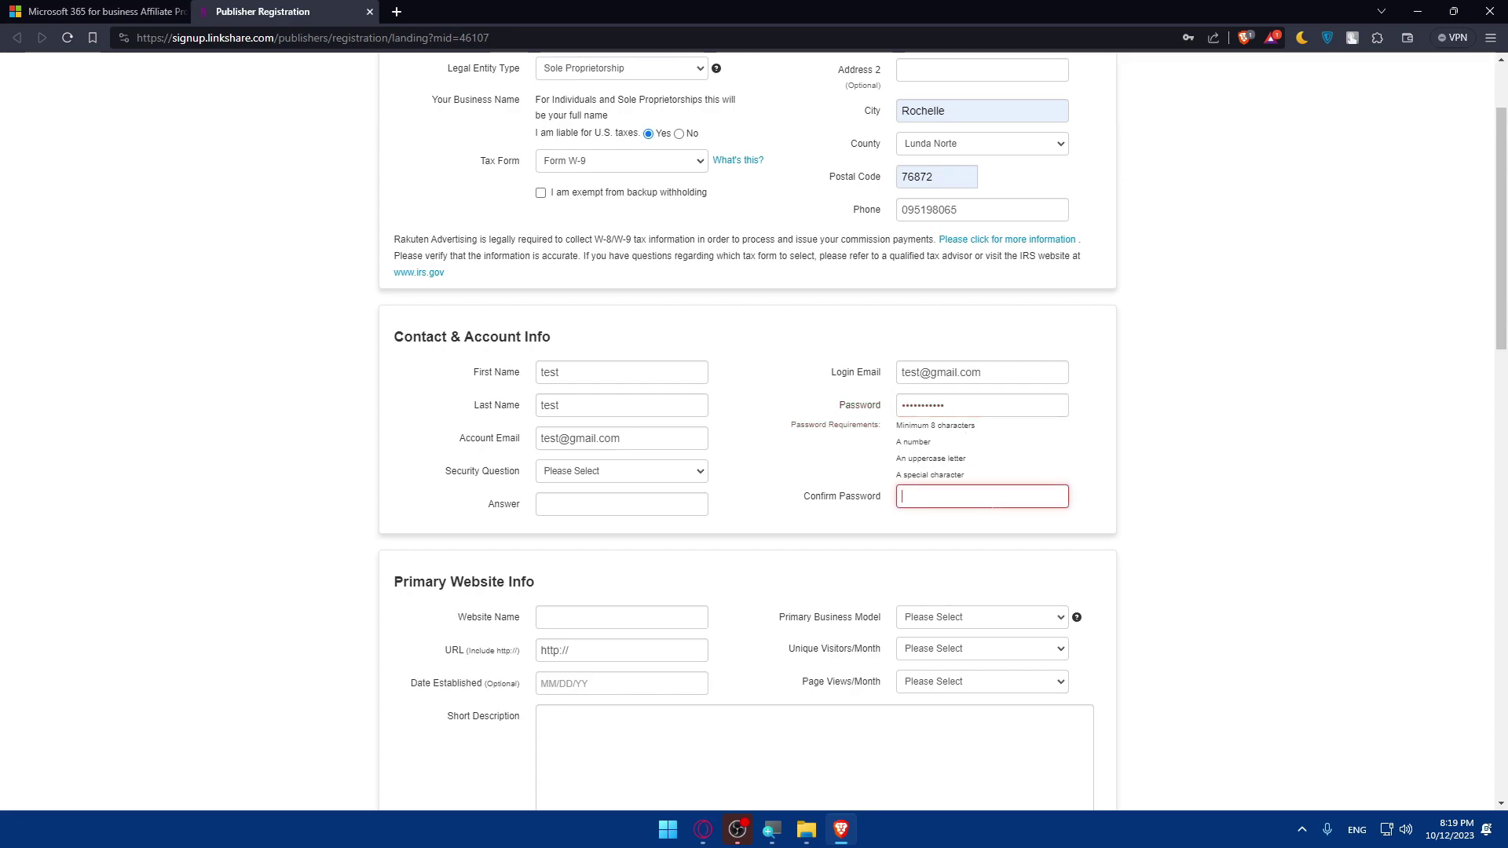
type("Test")
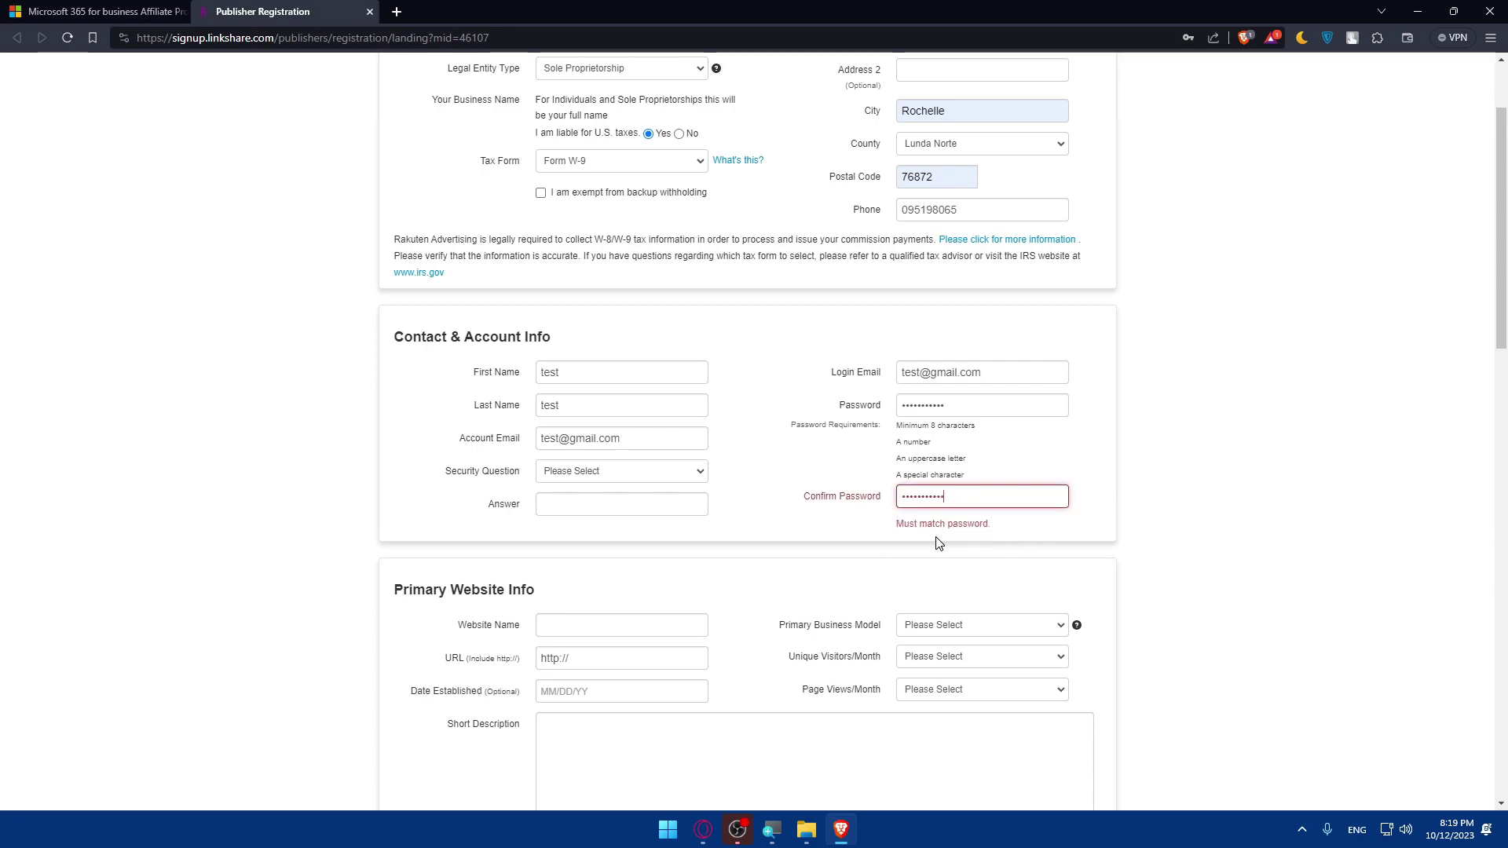
left_click(585, 505)
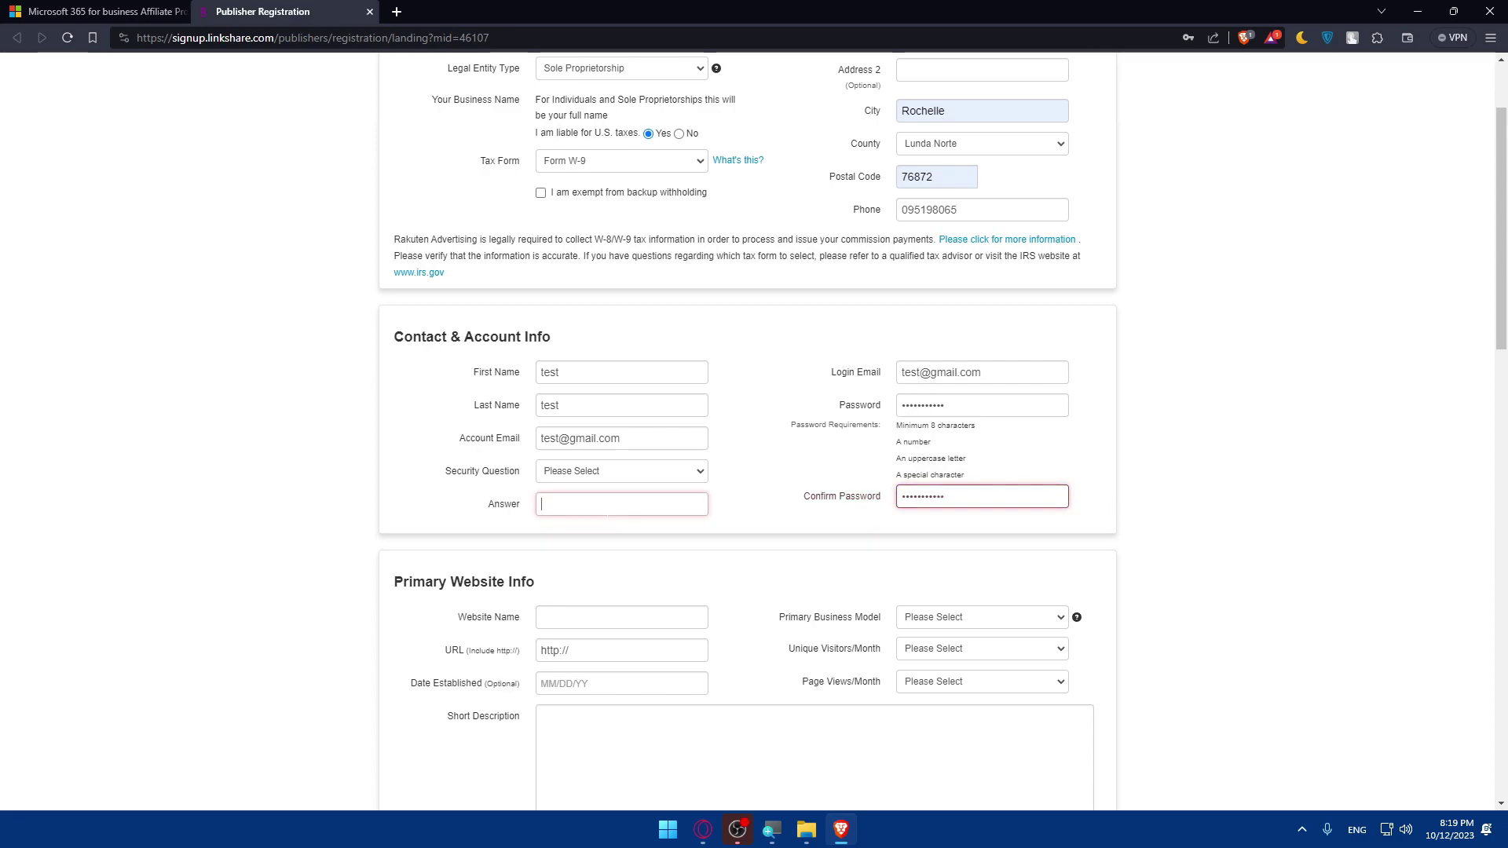
left_click(564, 480)
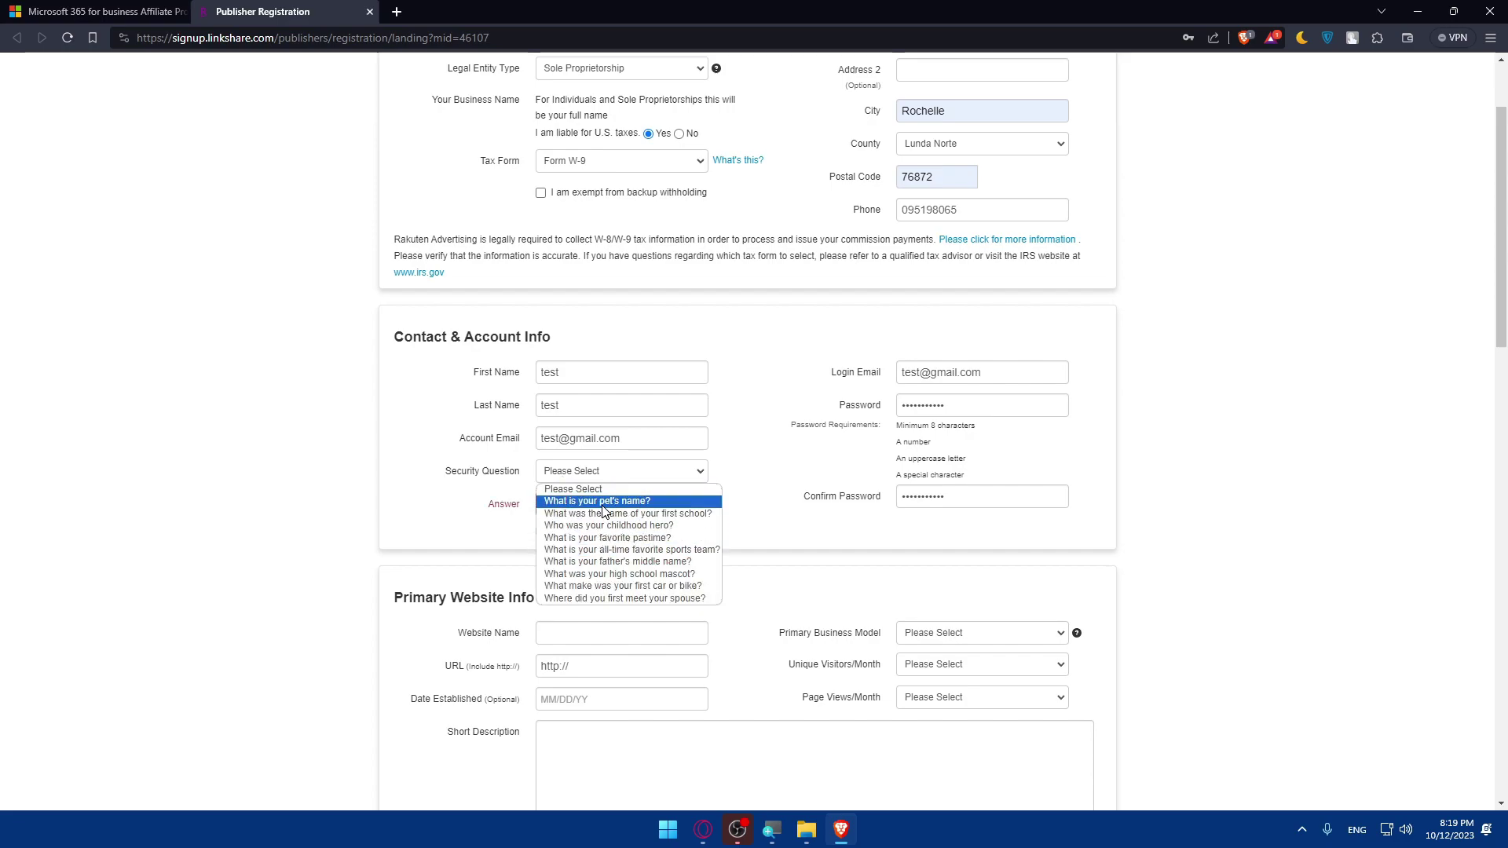
left_click(603, 503)
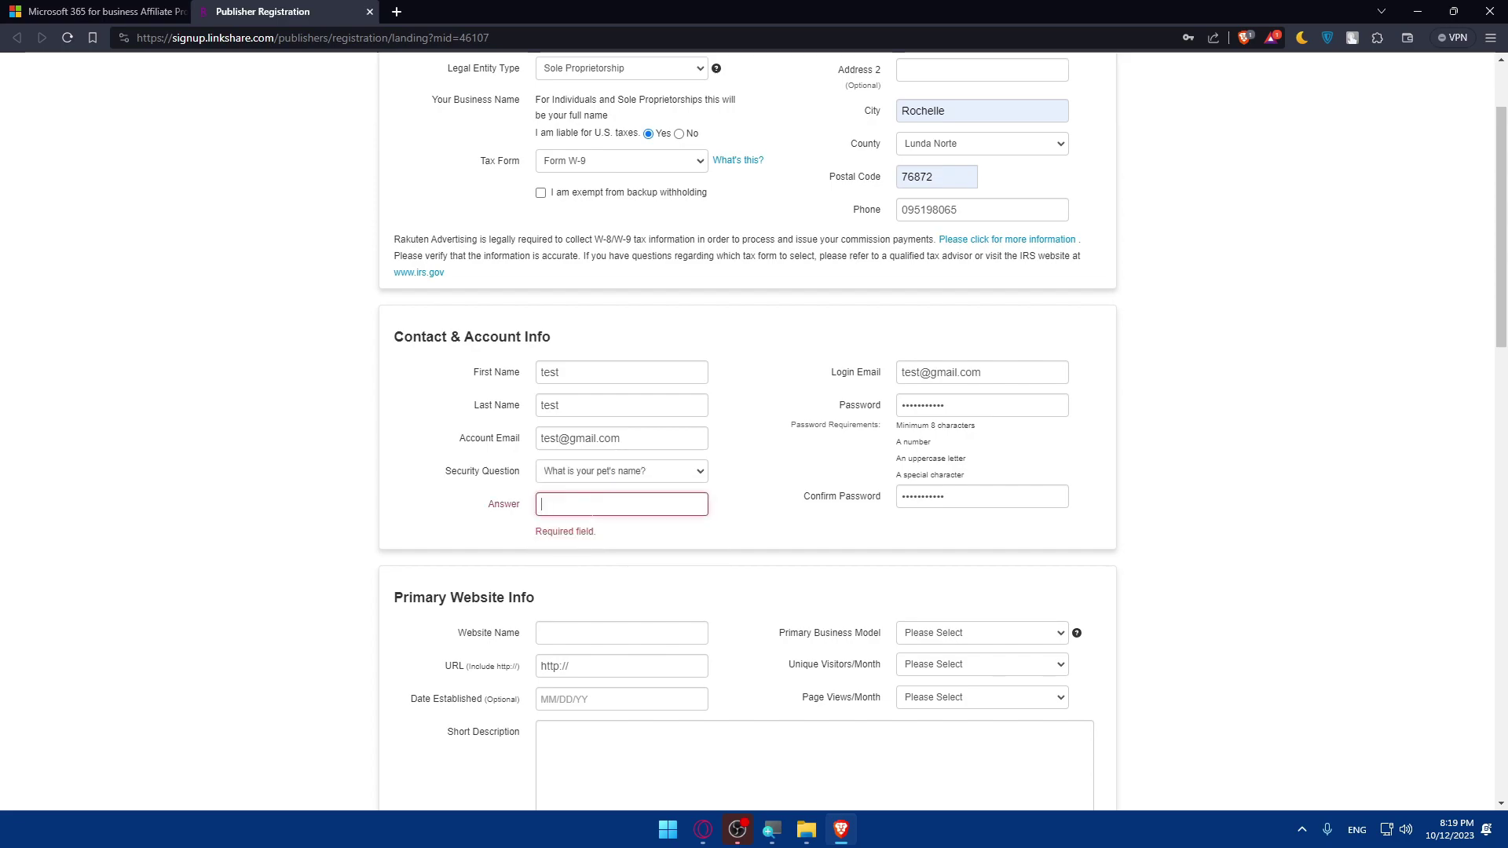
type("test")
scroll(501, 471, "down", 3)
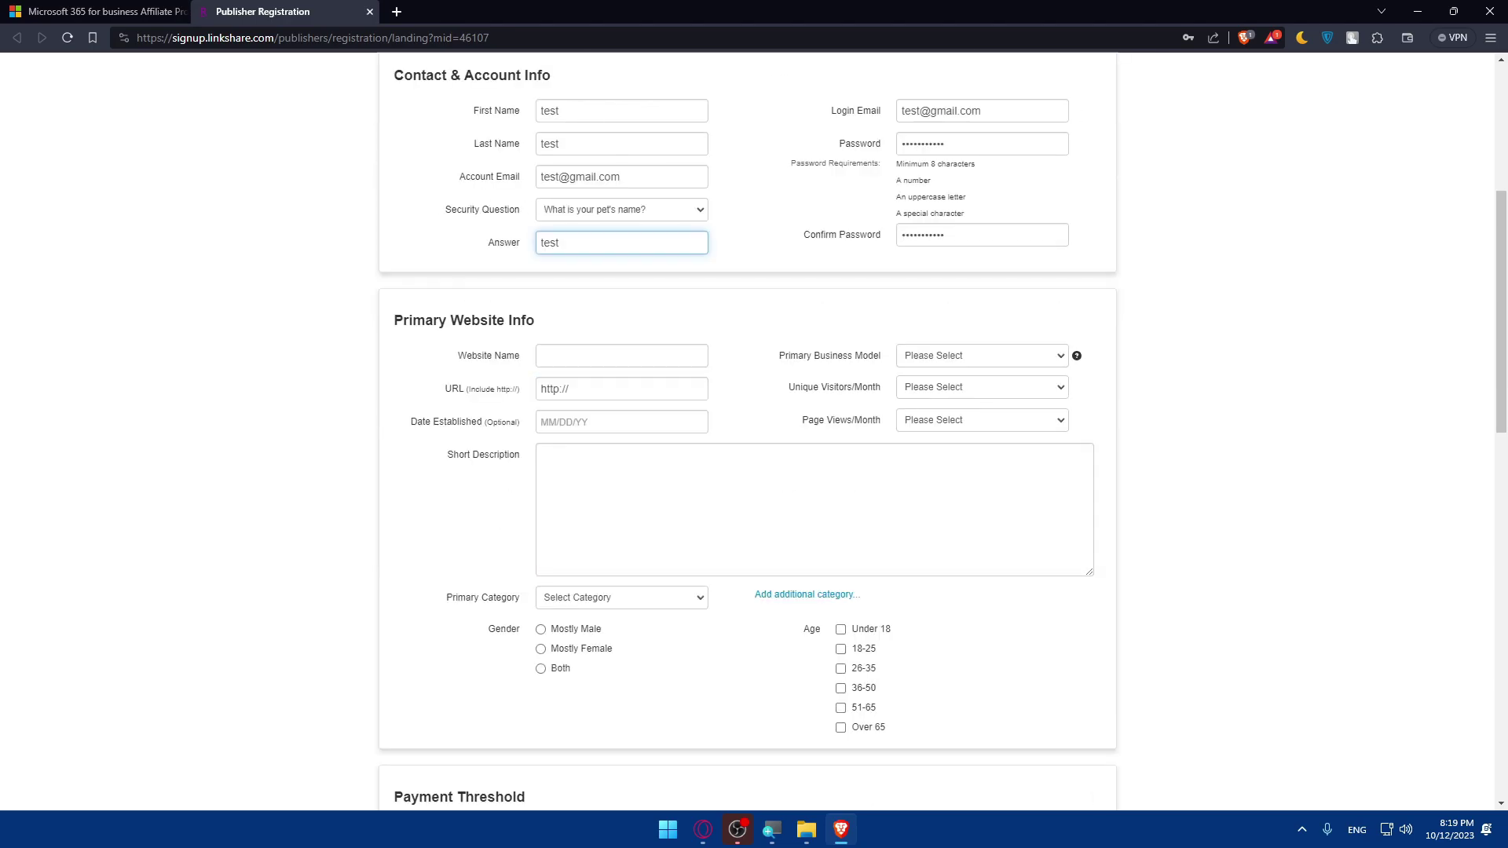
scroll(501, 471, "down", 2)
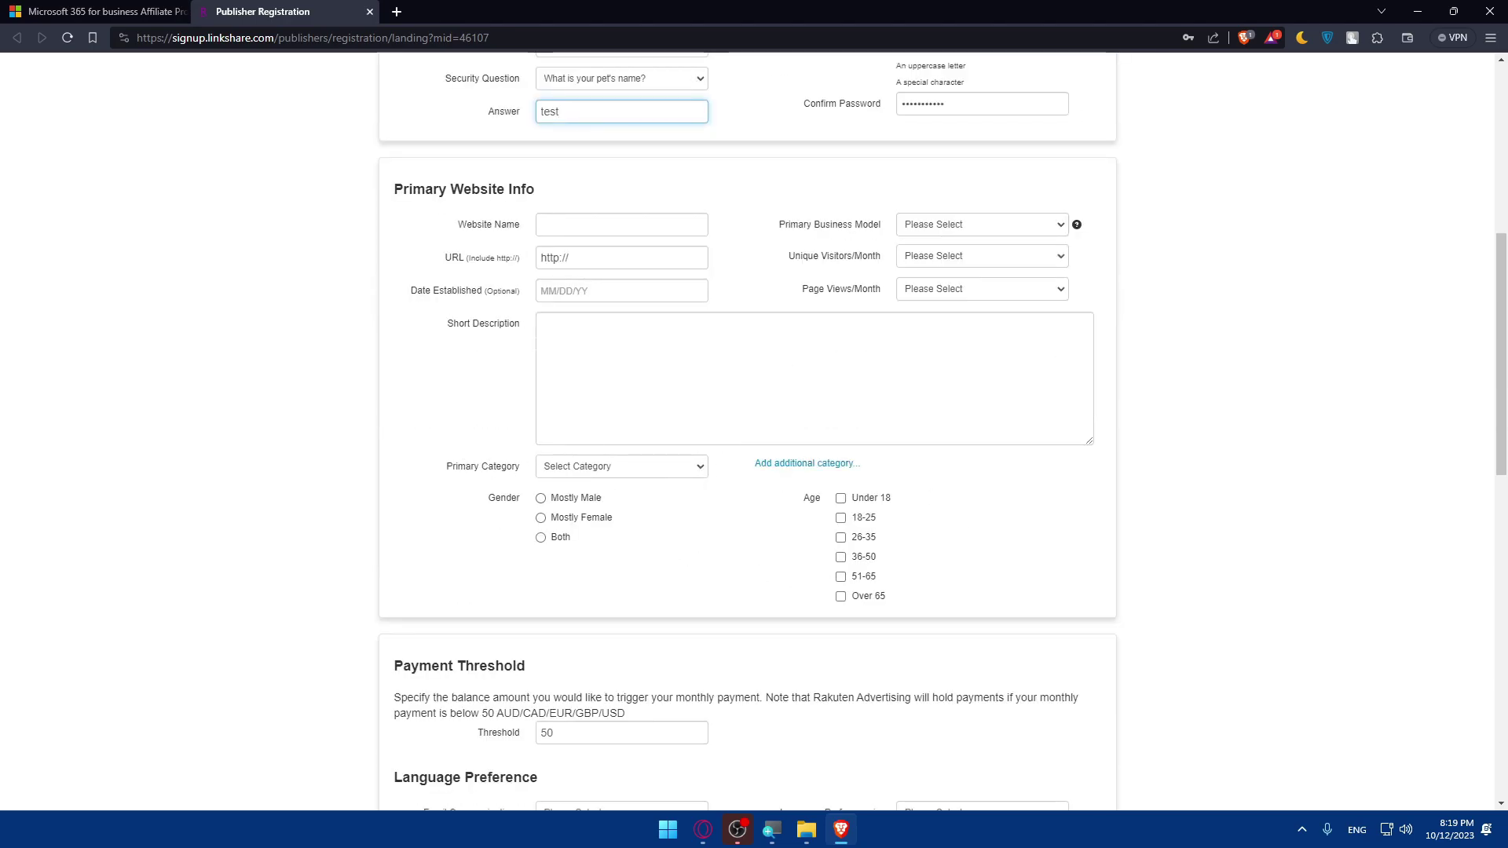
left_click(543, 225)
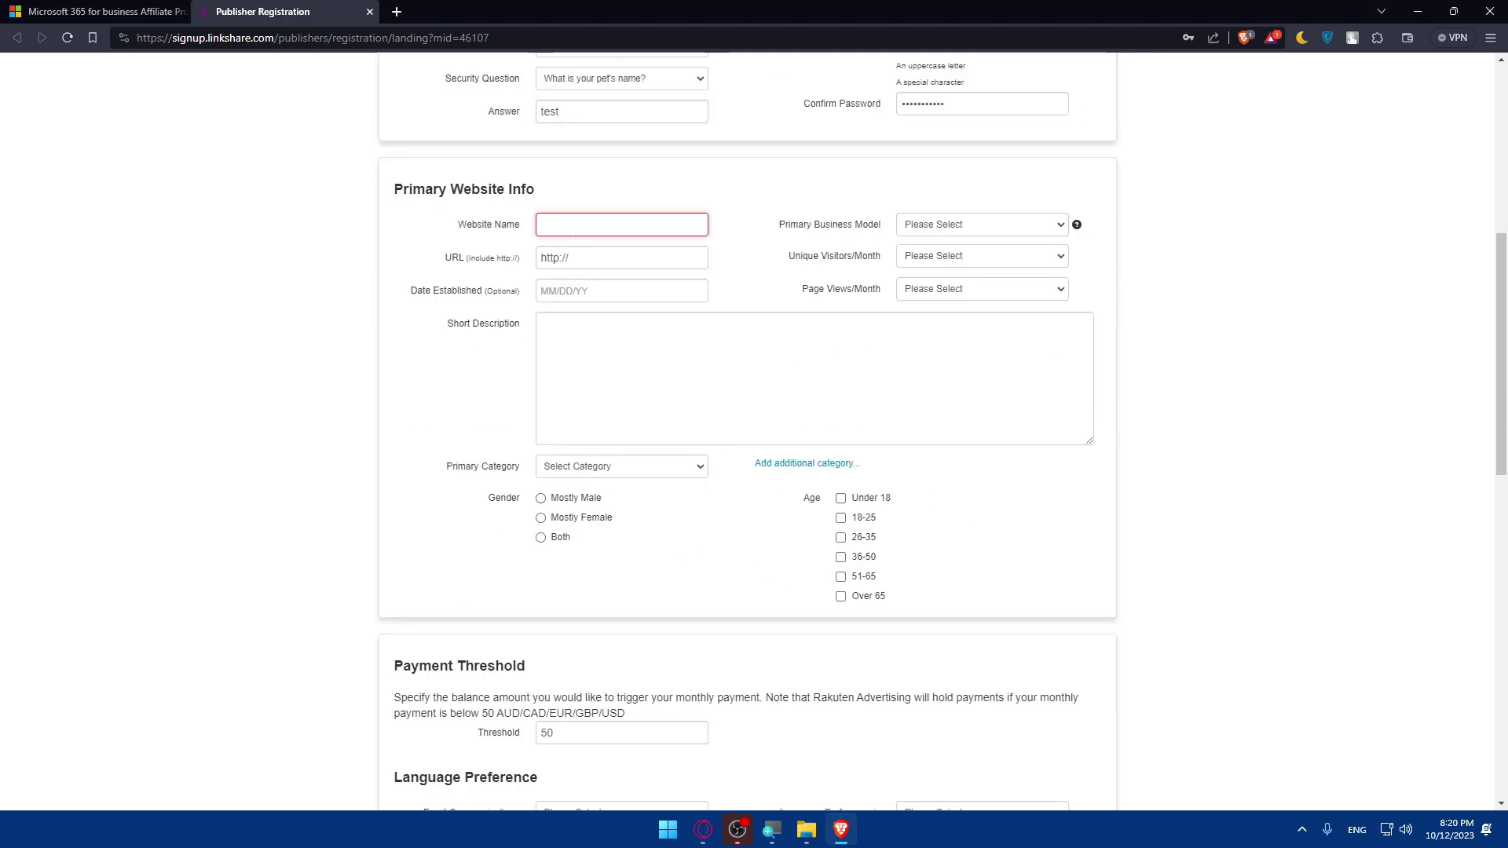
type("test")
key("Tab")
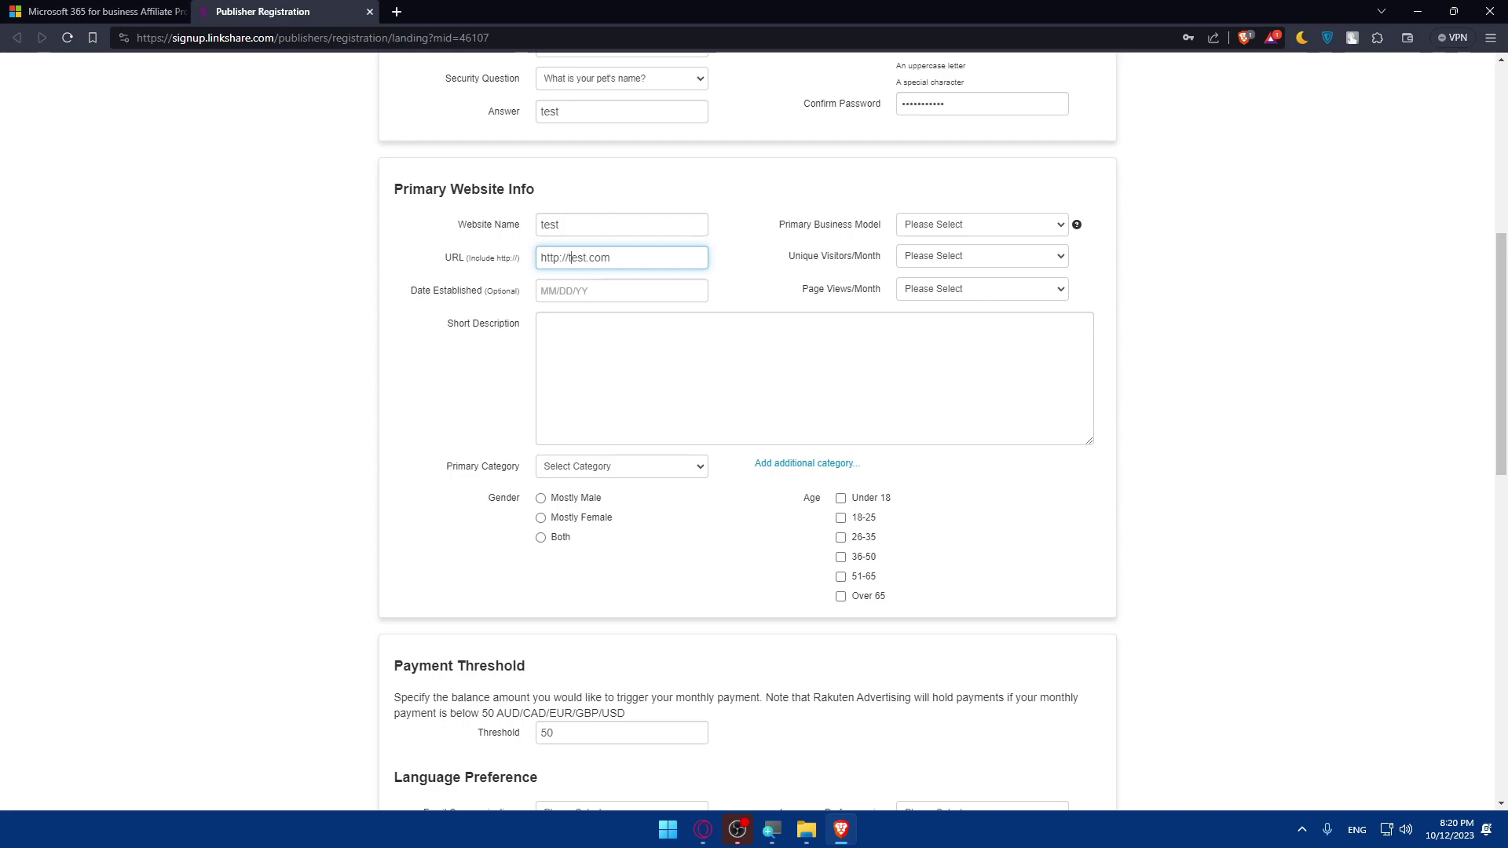
type("ww.")
type("w")
key("Left")
key("Left")
key("Left")
type("s")
left_click_drag(521, 297, 483, 294)
Choose Search model, 50,000–500,000 monthly visitors and 500–5,000 monthly page views.
left_click(957, 228)
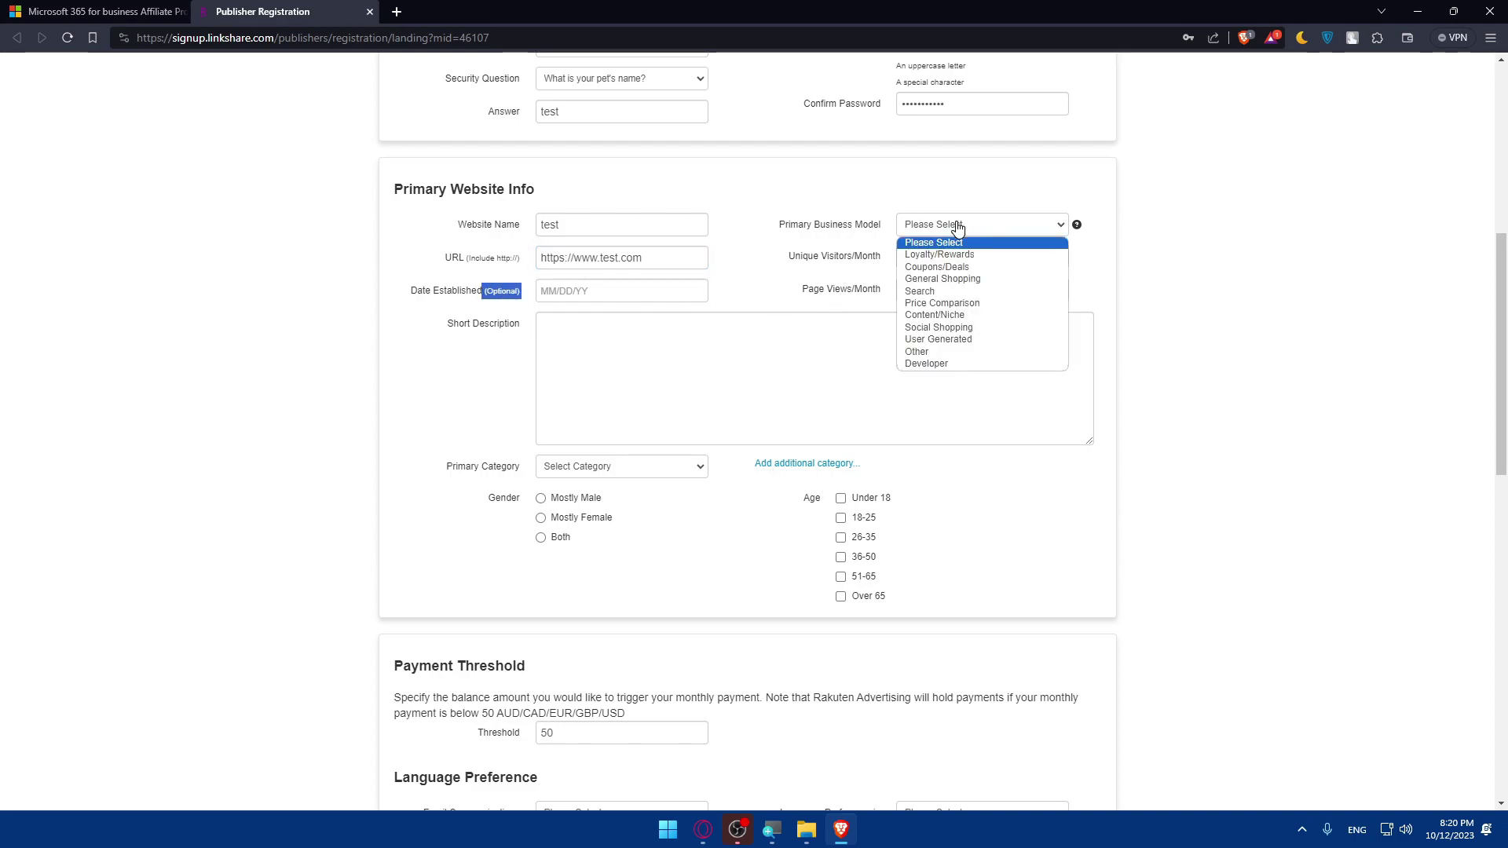
left_click(954, 293)
left_click(939, 257)
left_click(953, 324)
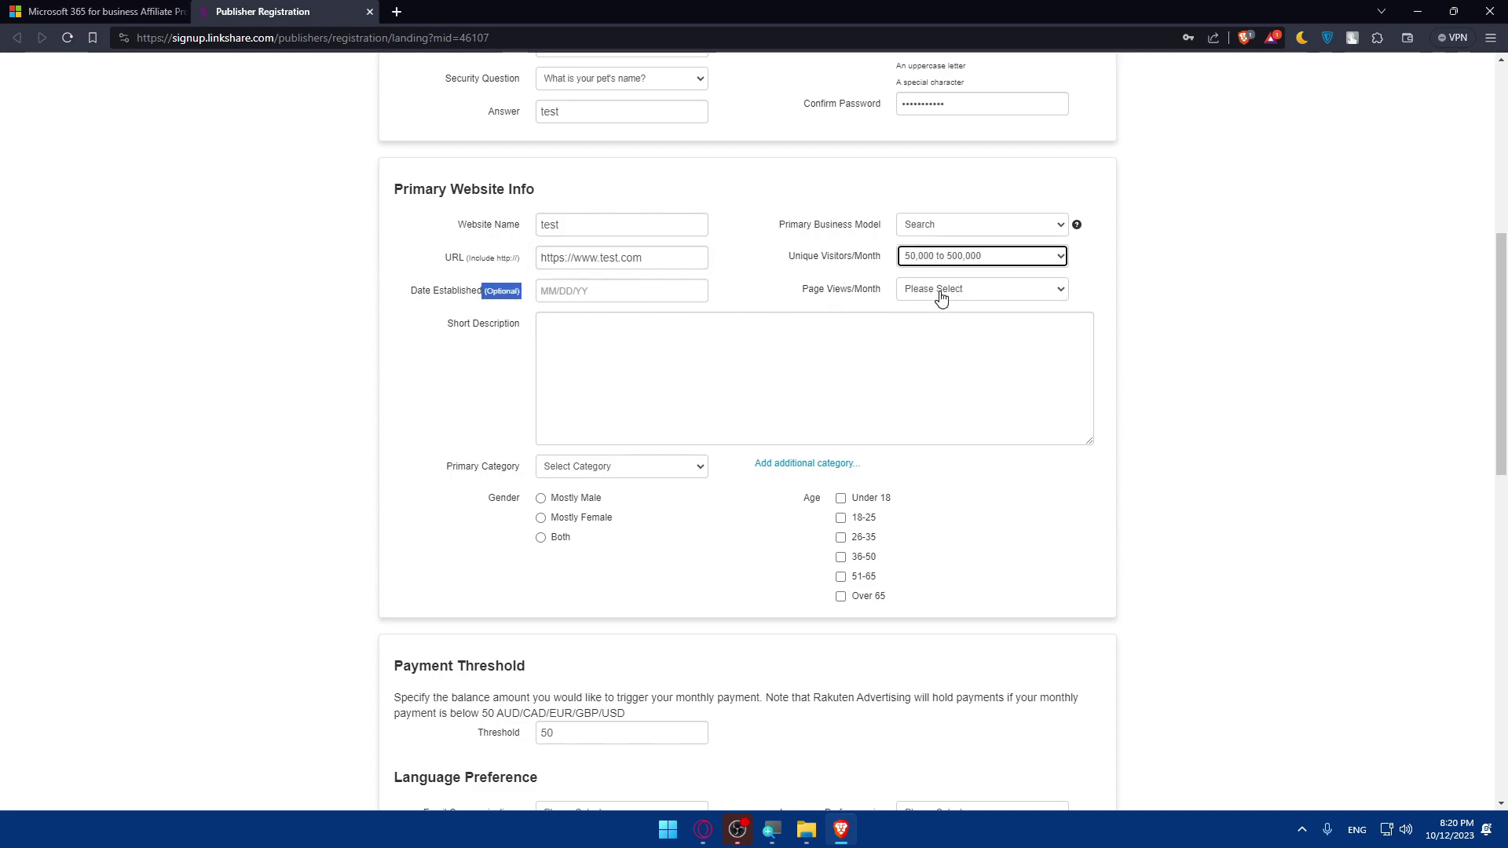
left_click(940, 292)
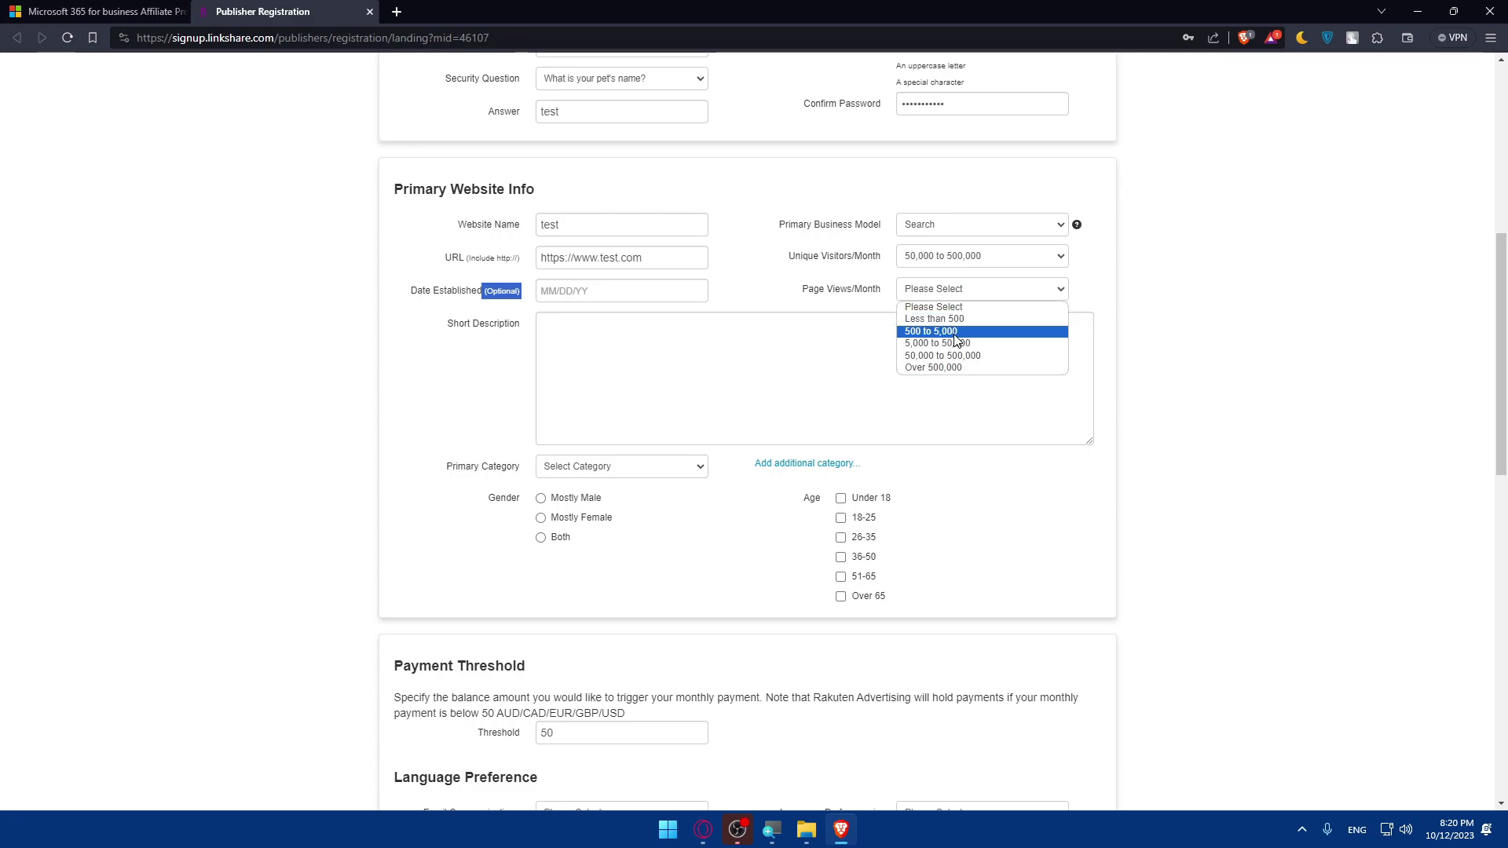
left_click(957, 333)
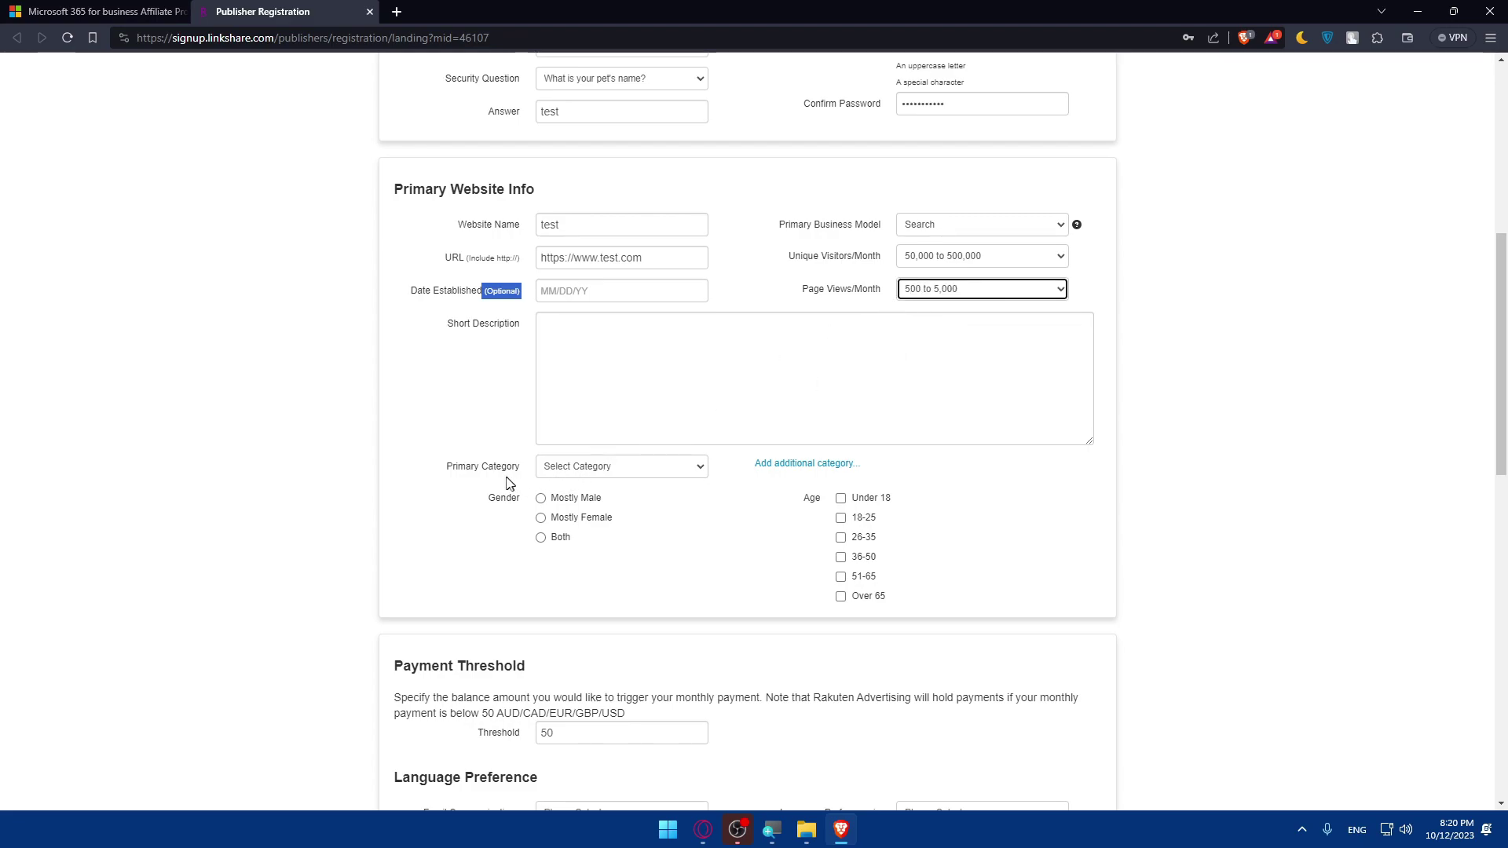
Set primary category Blog/Social Networking and add Automotive as a second category.
left_click(565, 471)
left_click(680, 550)
left_click(807, 464)
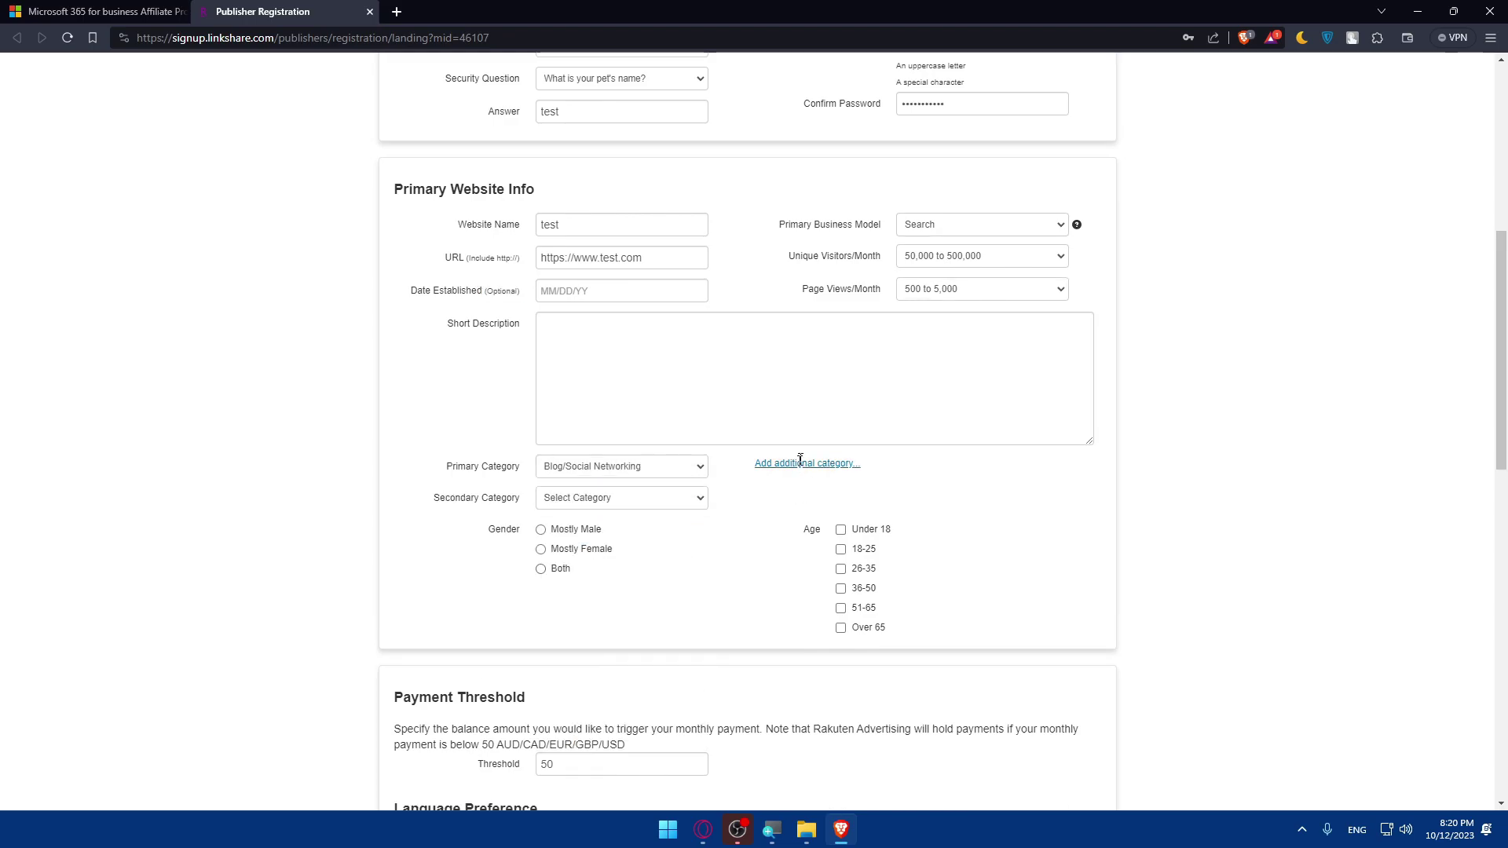
left_click(679, 498)
left_click(628, 559)
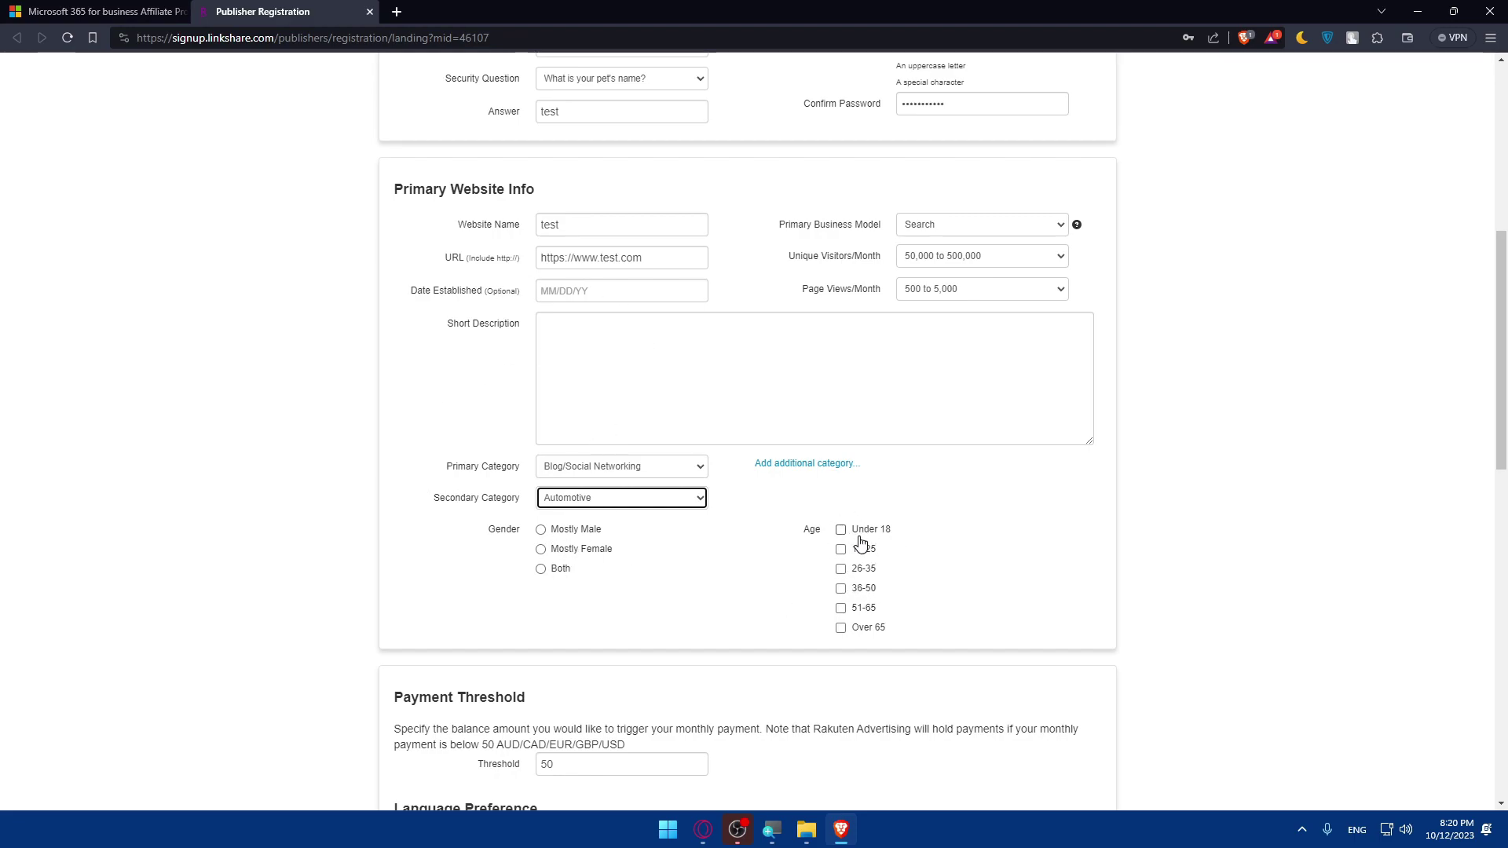
Change the payment threshold to 100 and set both language preferences to English (U.S.).
scroll(634, 521, "down", 3)
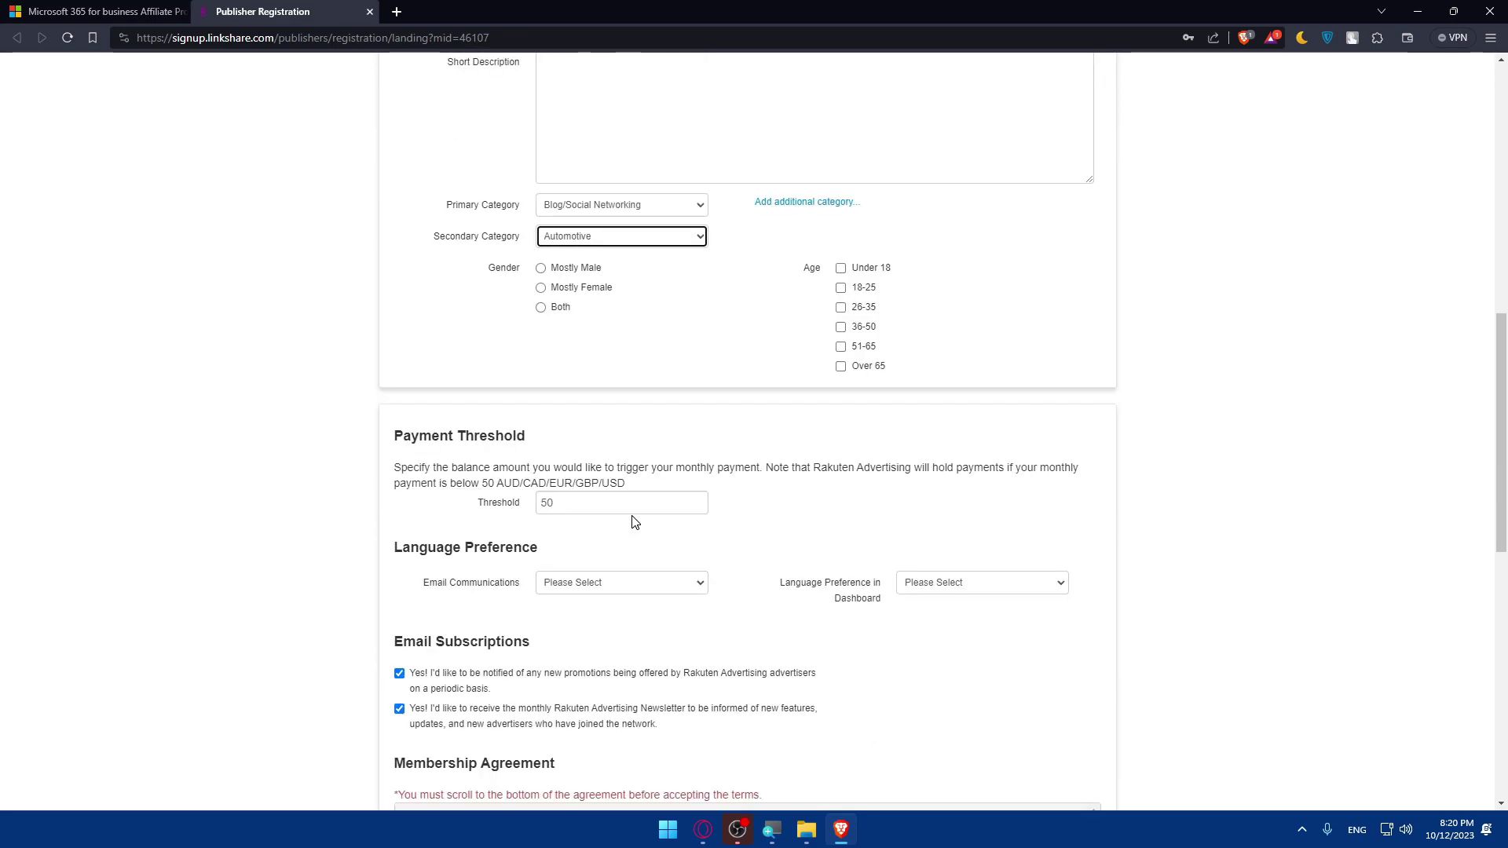
scroll(634, 503, "down", 2)
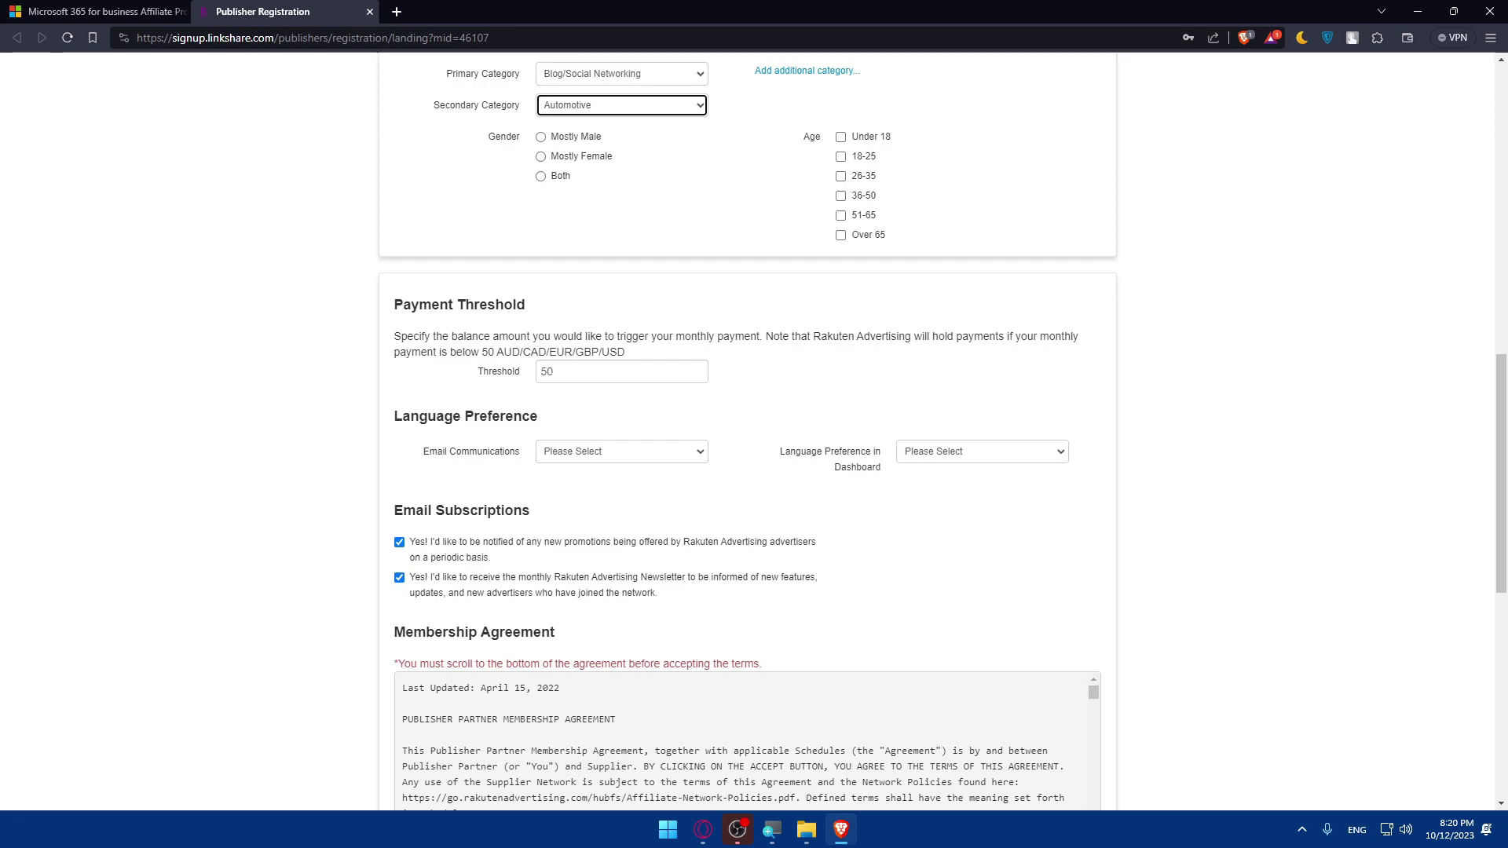
mouse_move(649, 370)
left_mouse_down()
mouse_move(543, 371)
mouse_move(601, 371)
left_mouse_up()
type("100")
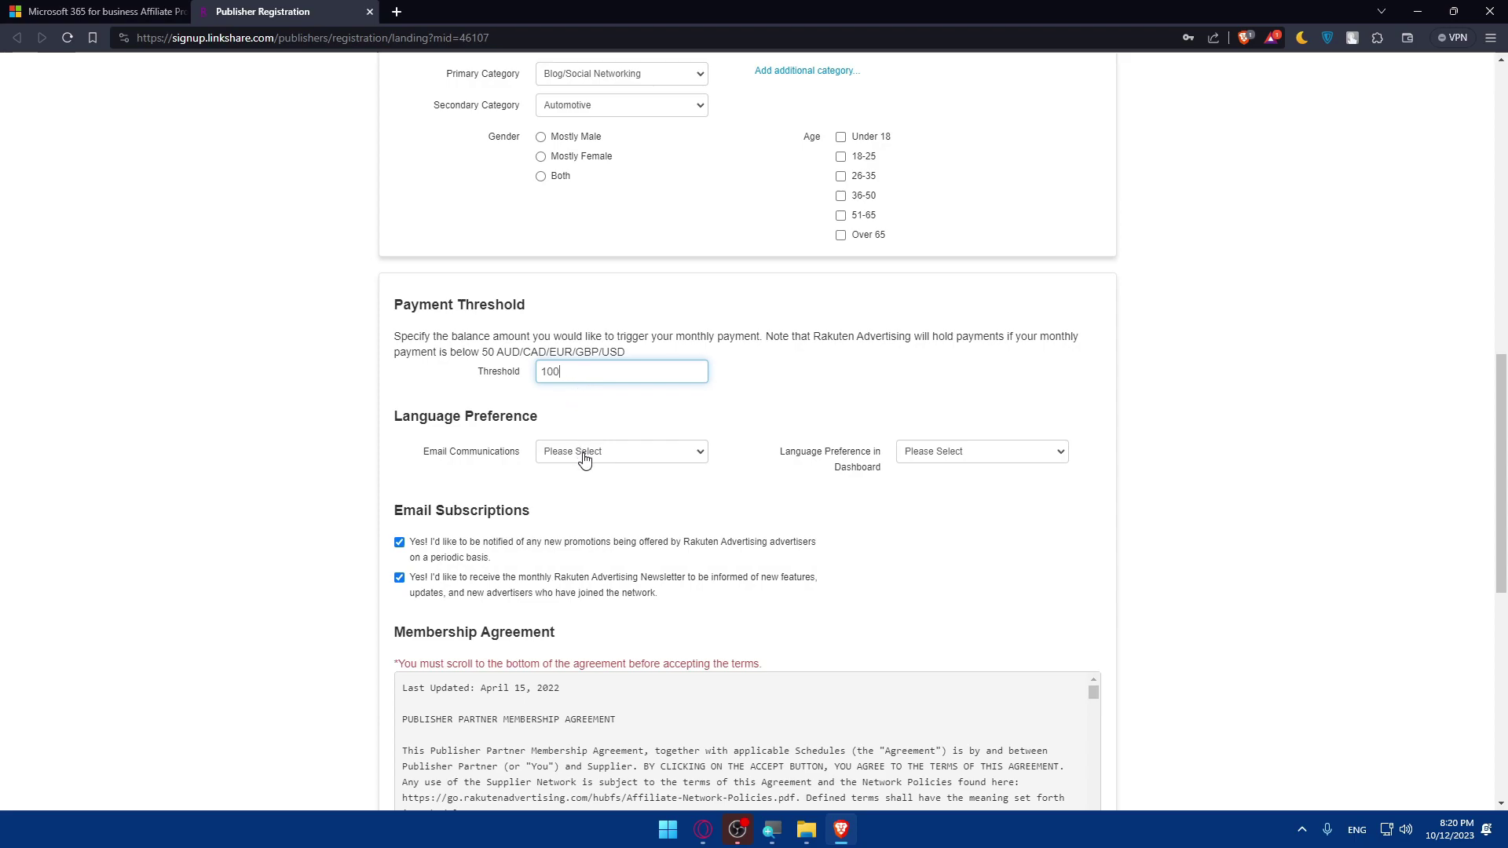
left_click(583, 458)
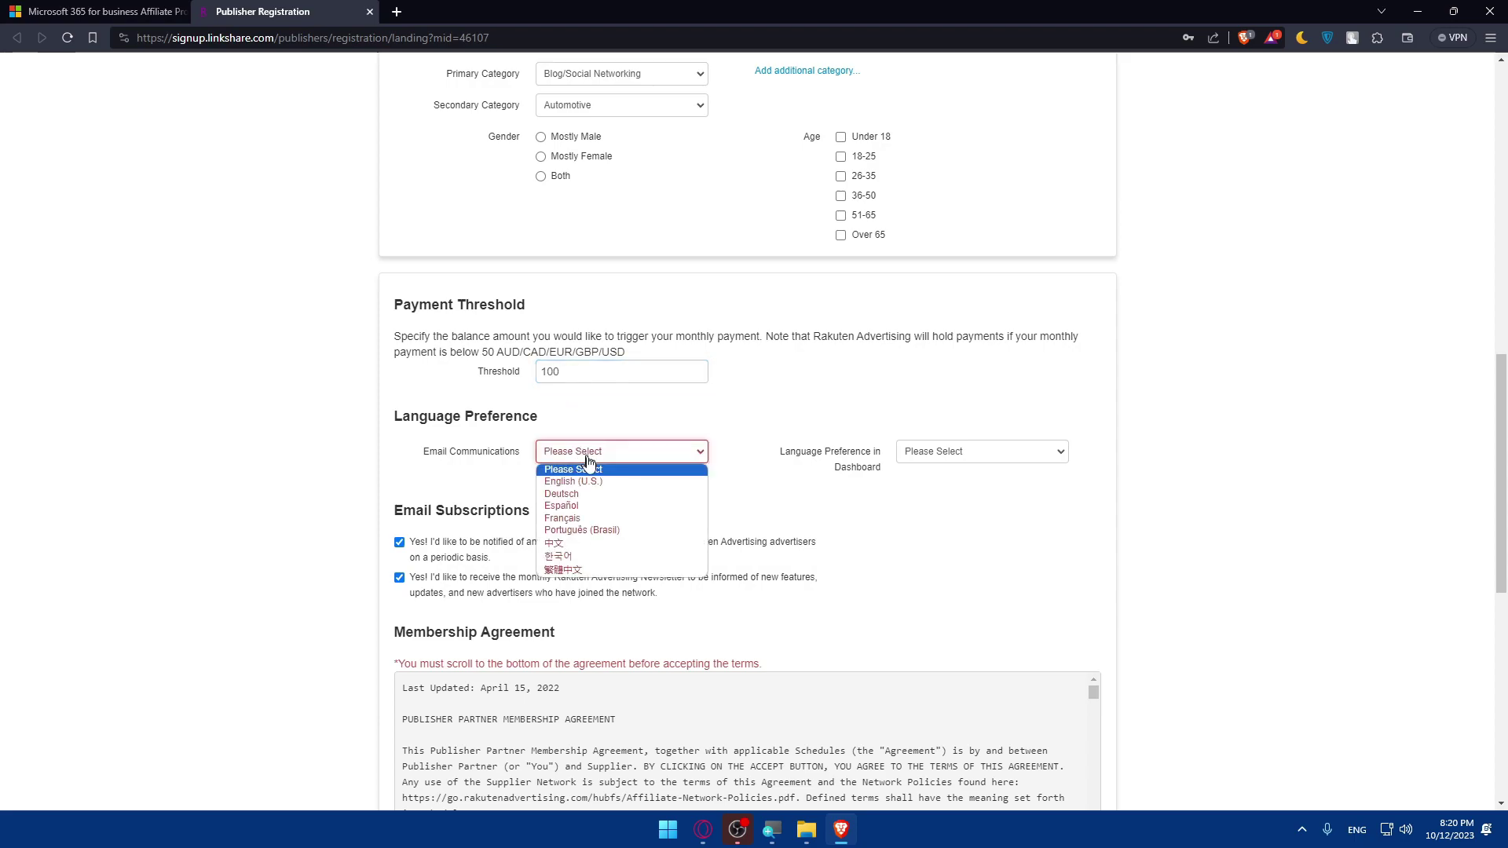
left_click(583, 481)
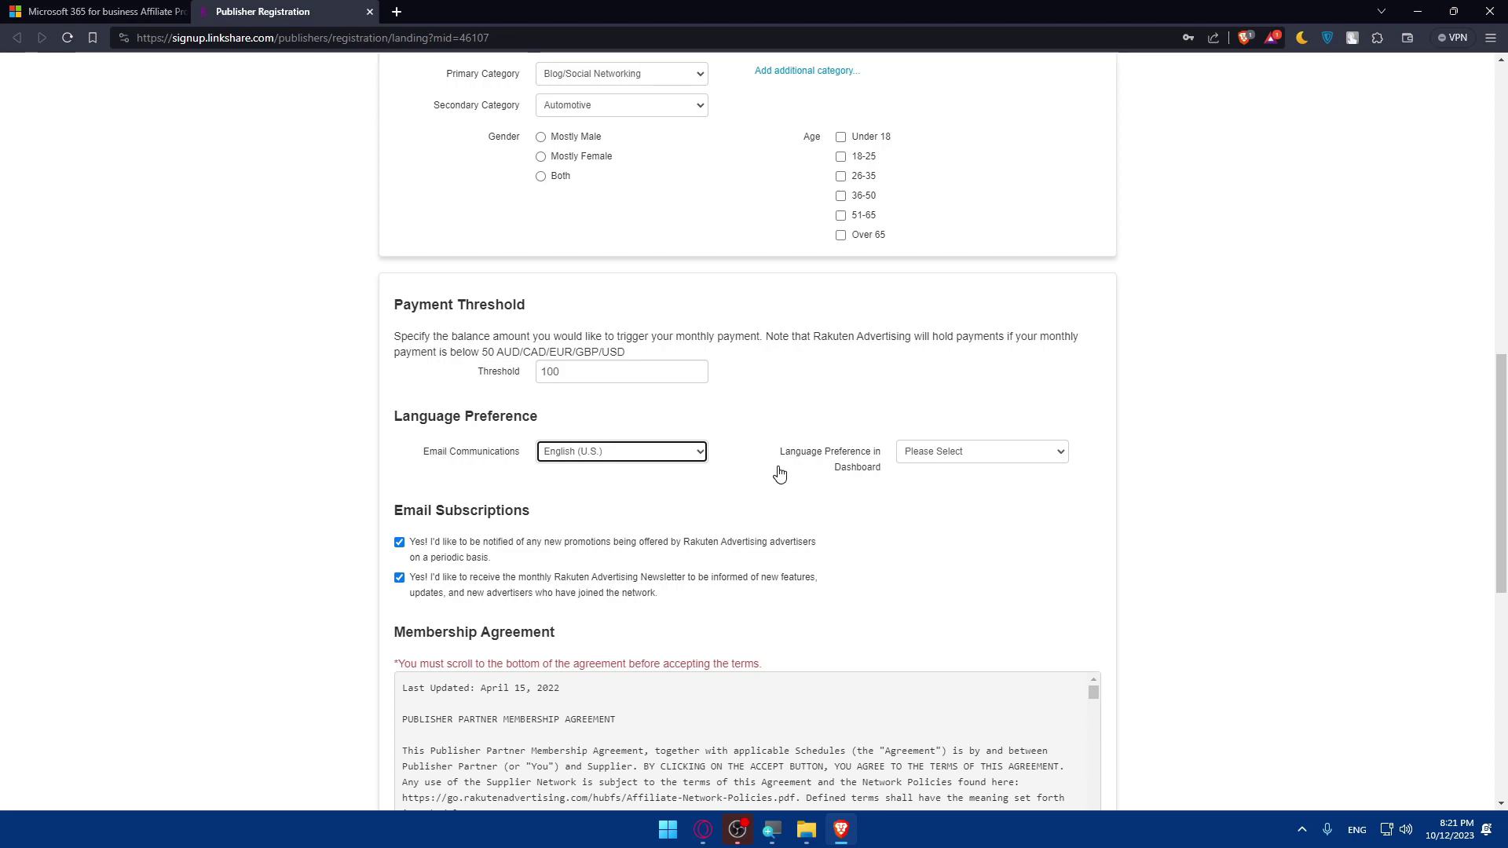
left_click(960, 461)
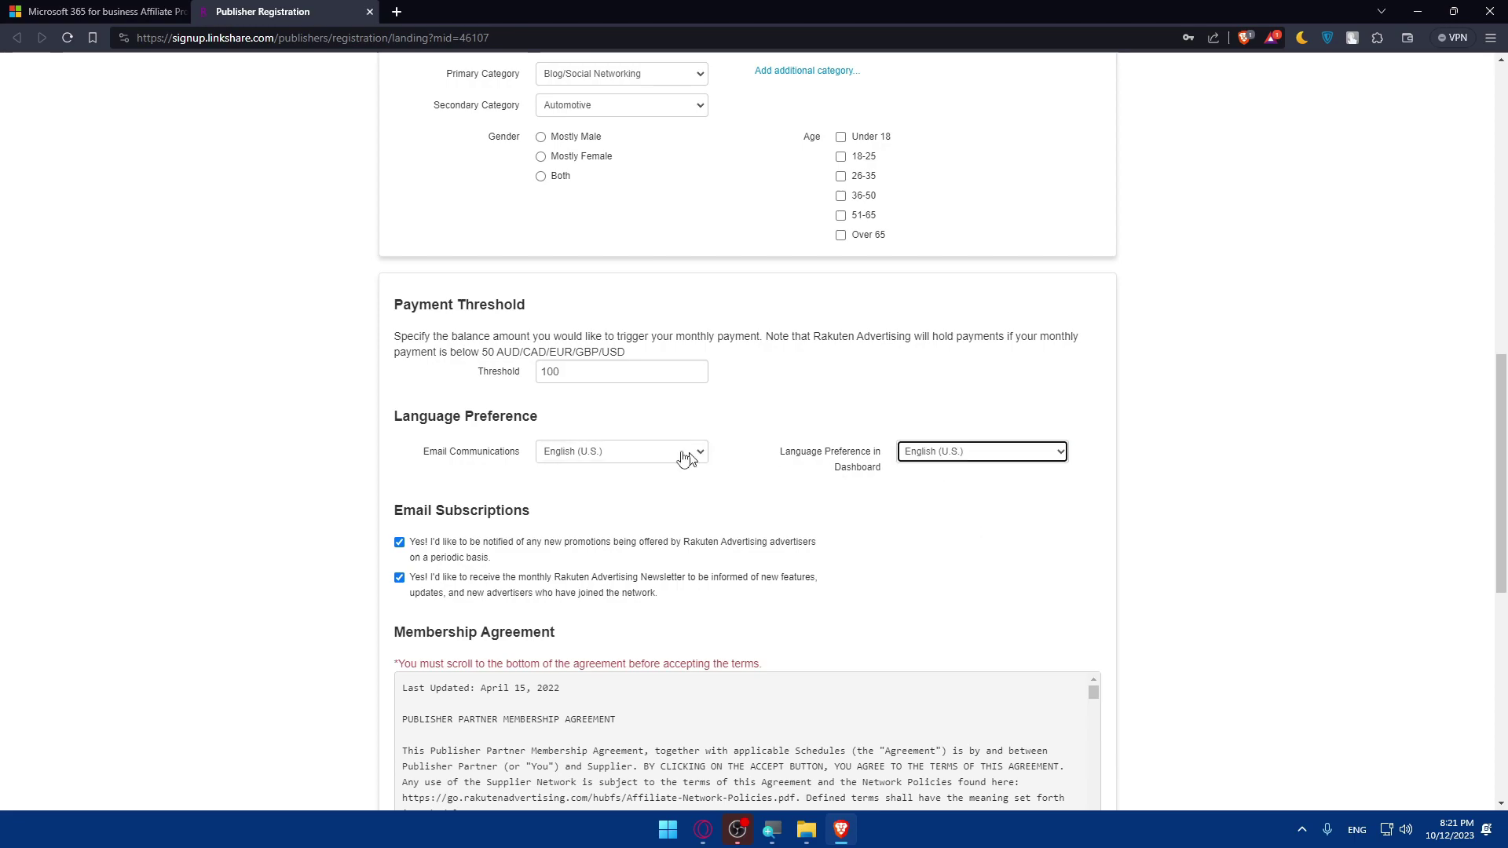
Opt out of advertiser promotion emails and the monthly newsletter.
scroll(652, 385, "down", 1)
scroll(430, 370, "down", 2)
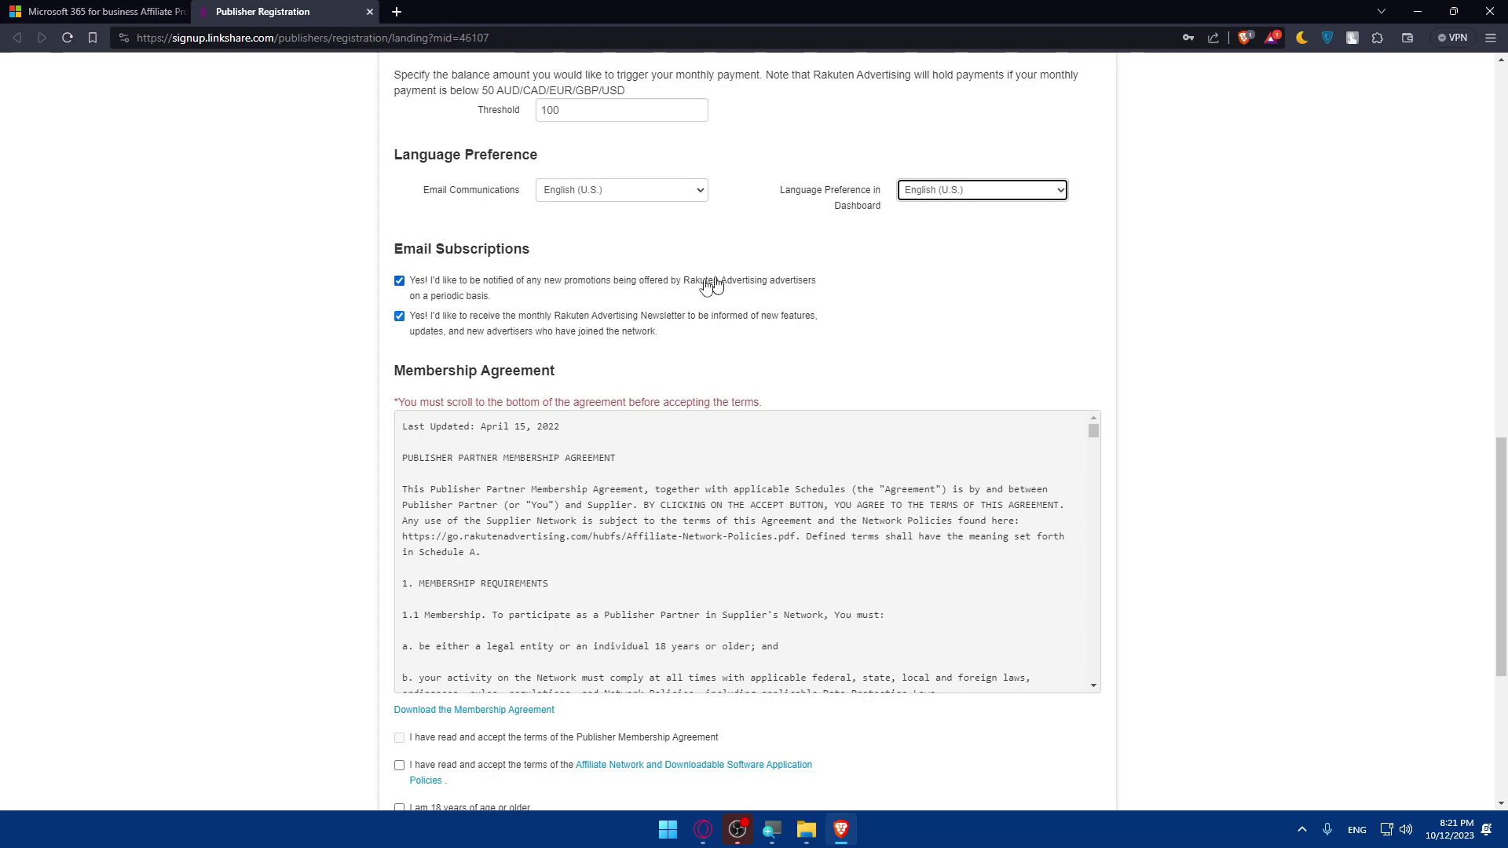
left_click(399, 281)
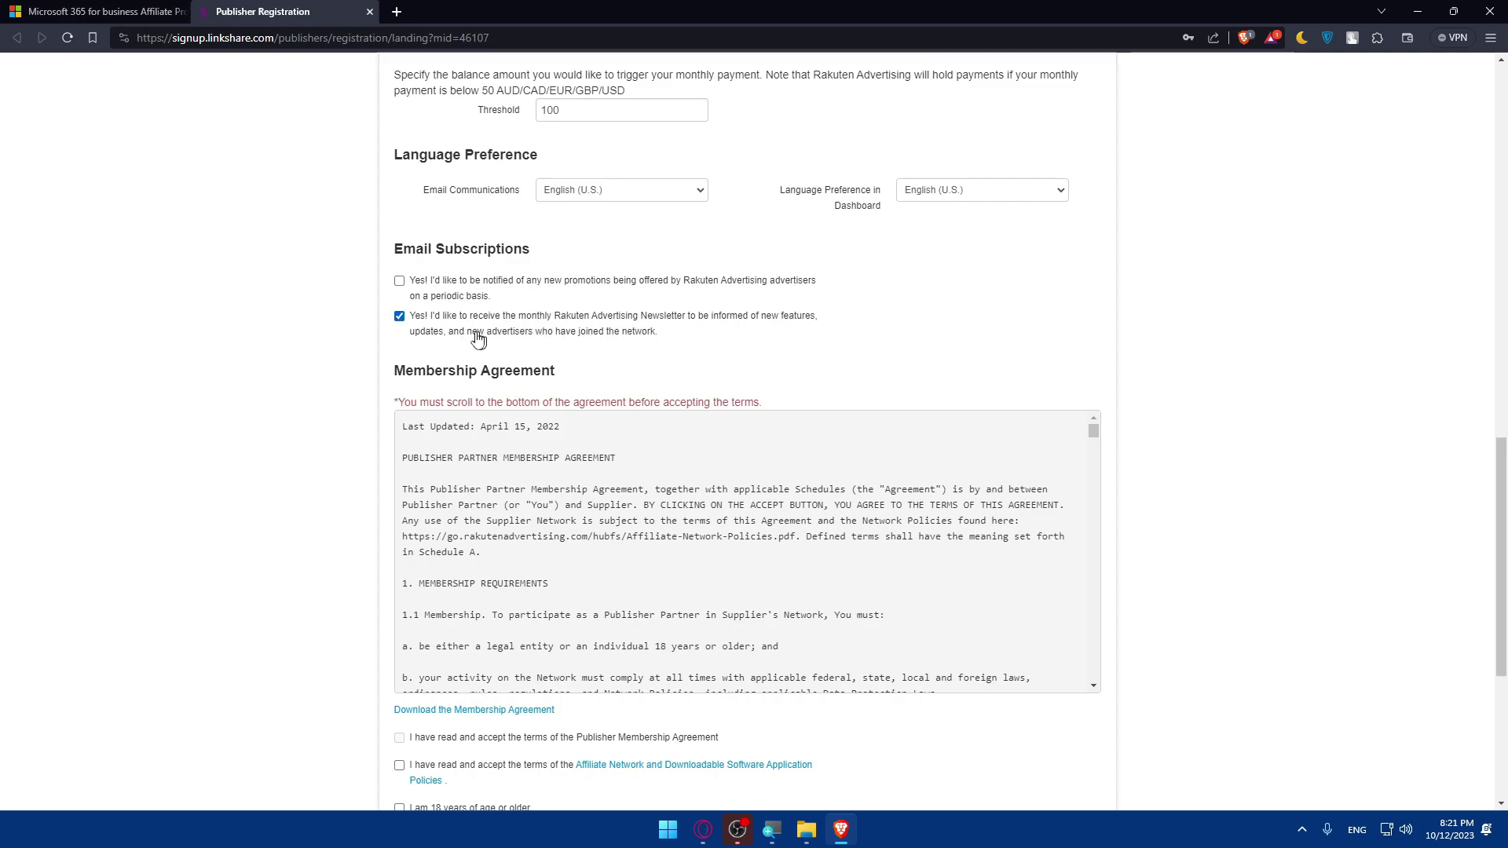
left_click(399, 316)
Read the Publisher Membership Agreement to its end and accept it.
scroll(508, 393, "down", 2)
scroll(539, 350, "down", 2)
scroll(638, 408, "down", 3)
scroll(688, 409, "down", 5)
scroll(707, 412, "down", 5)
scroll(715, 414, "down", 5)
scroll(715, 414, "down", 5)
scroll(828, 417, "down", 5)
scroll(828, 417, "down", 5)
scroll(828, 417, "down", 5)
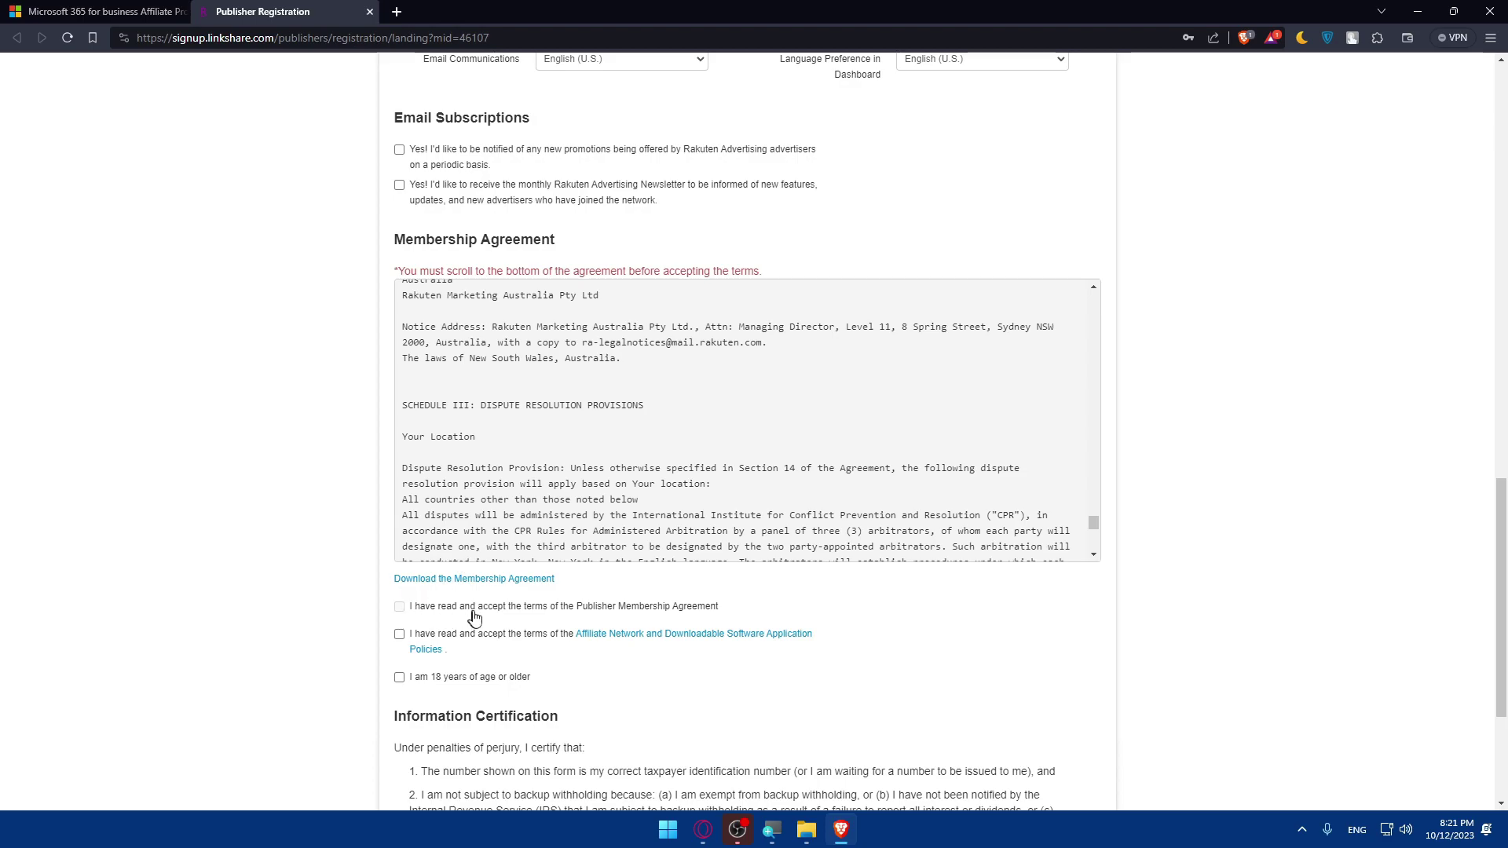
scroll(700, 461, "down", 5)
scroll(718, 444, "up", 2)
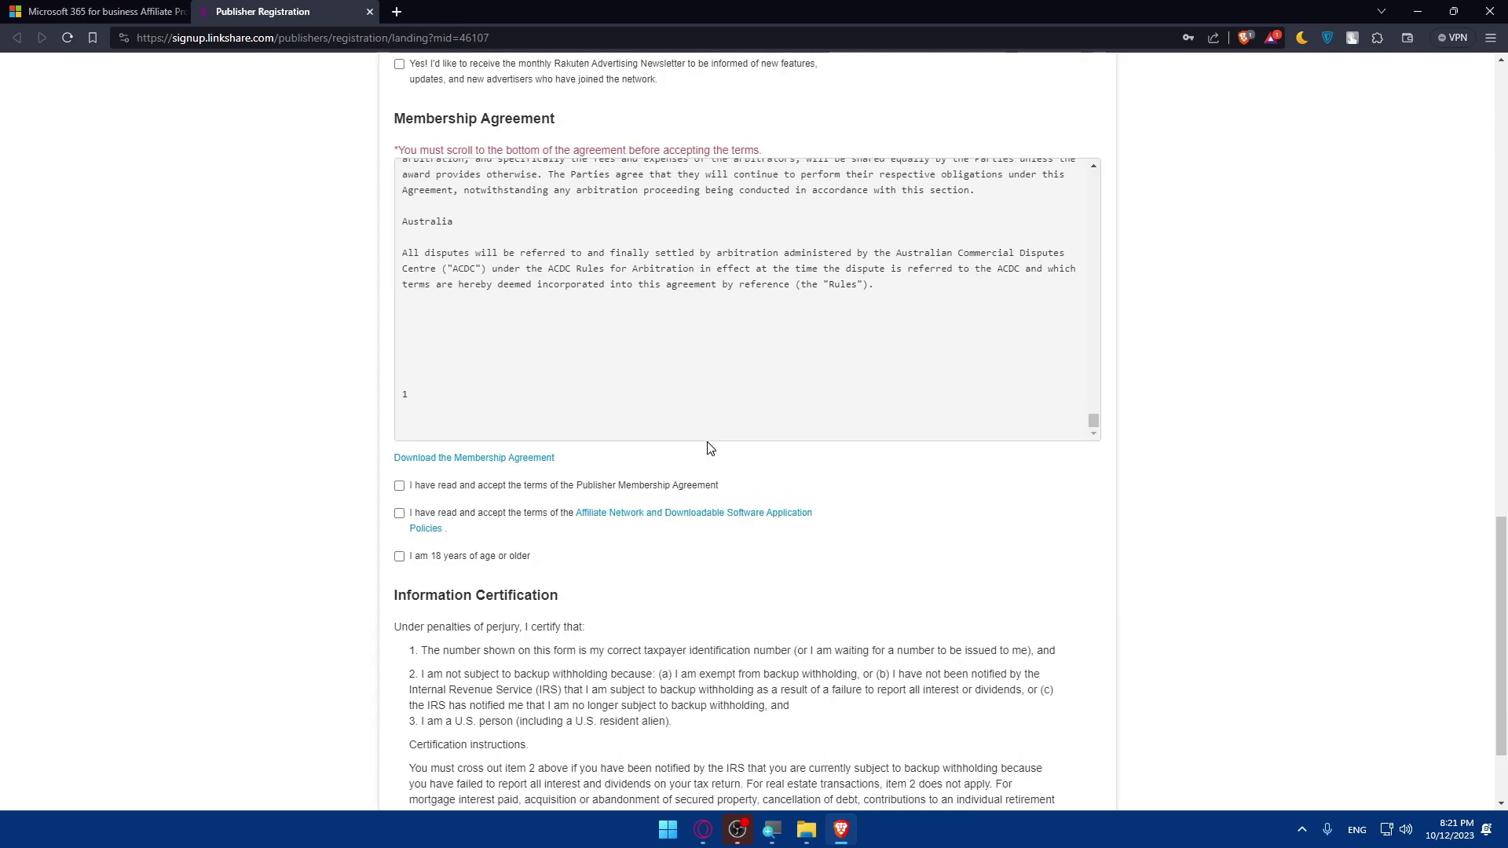
left_click(400, 487)
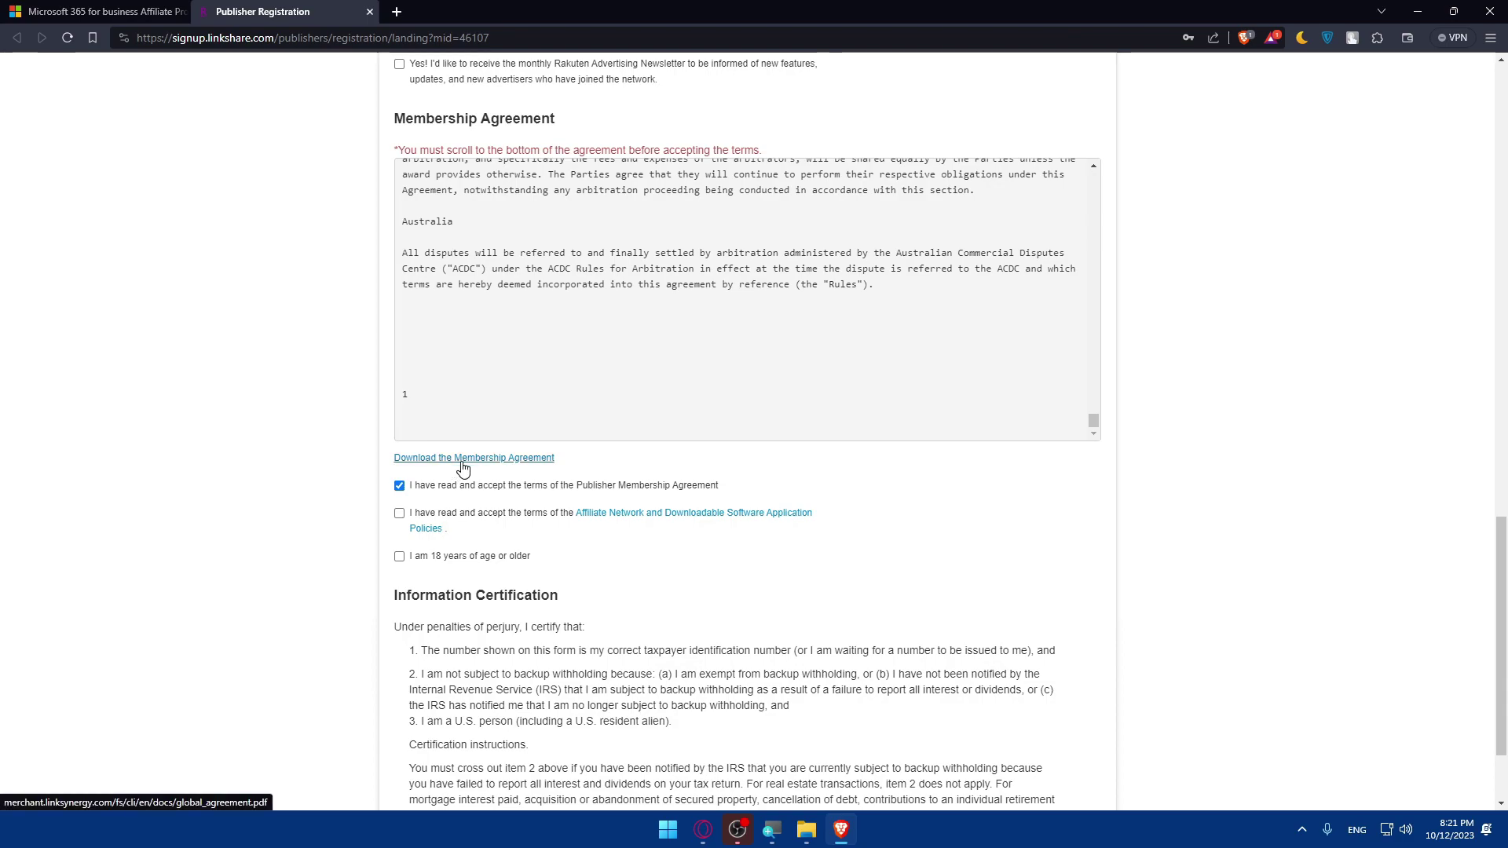
Accept the Affiliate Network policies and open them in a new tab.
left_click(399, 516)
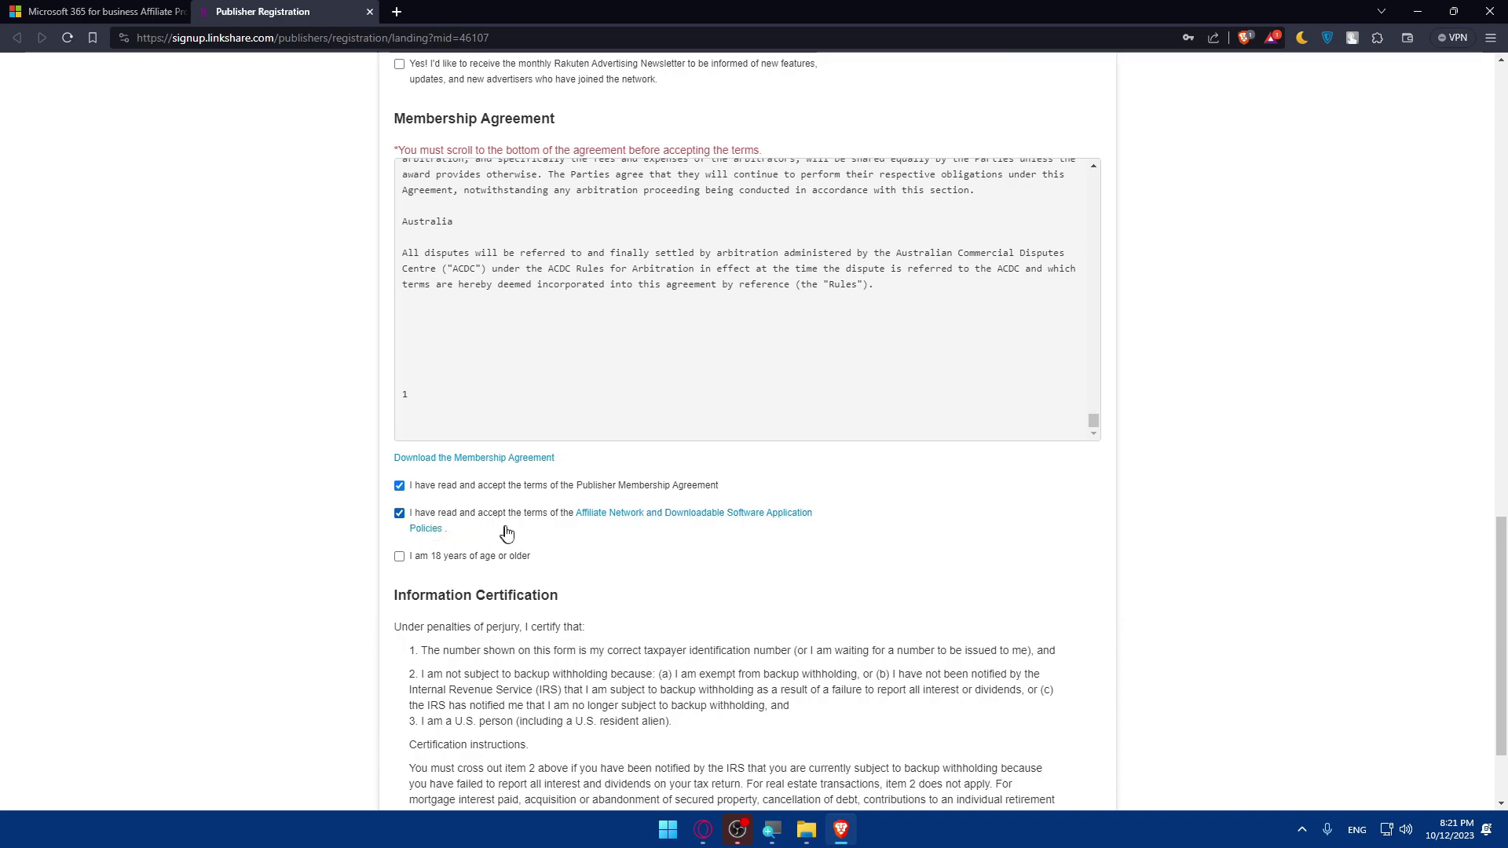
right_click(586, 516)
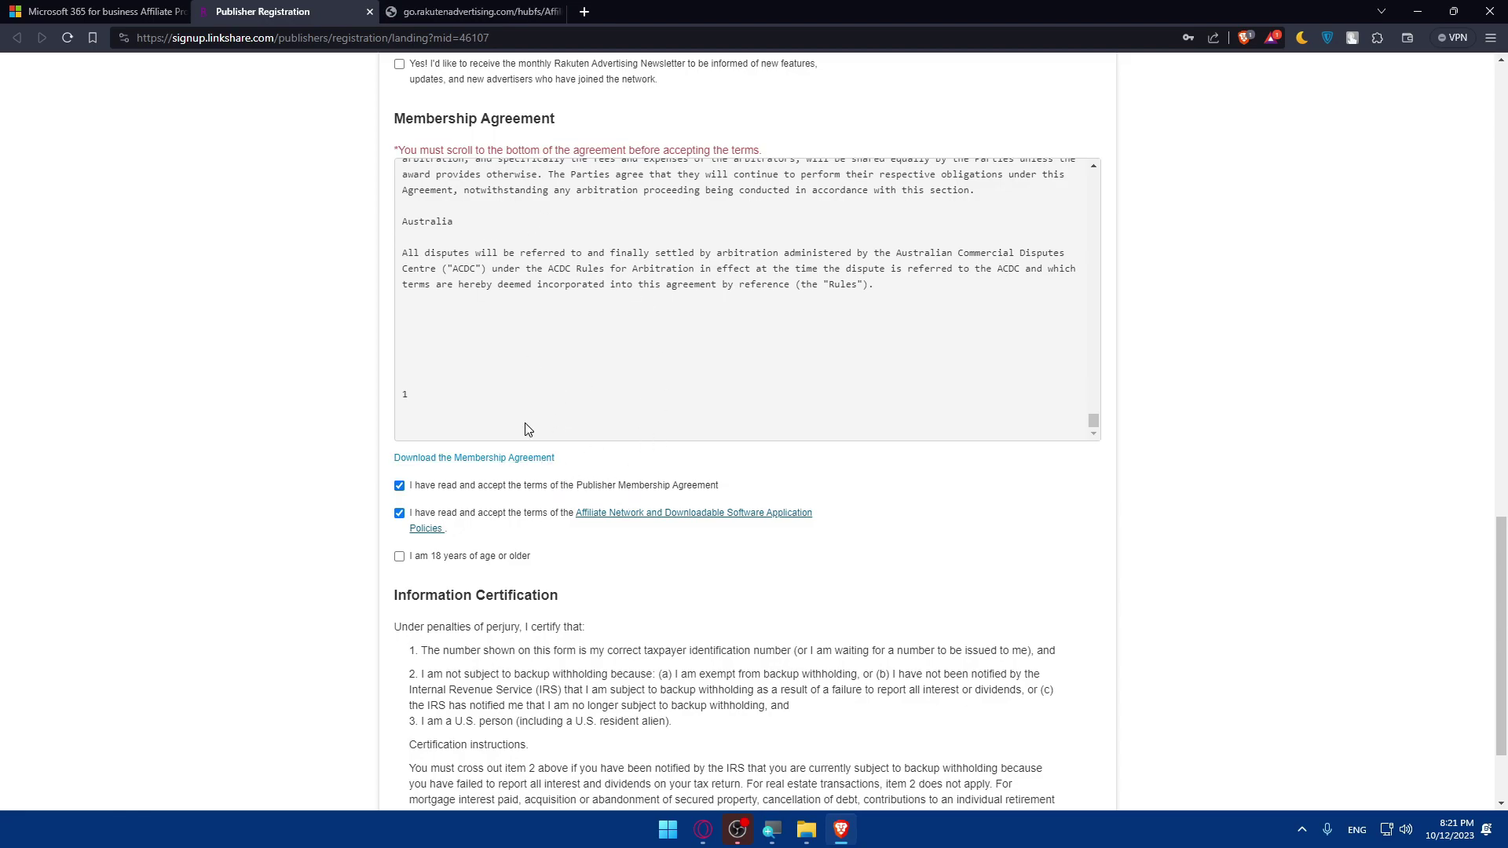
View the Affiliate-Network-Policies.pdf tab at 90% zoom and page forward through it.
left_click(468, 21)
scroll(864, 454, "up", 5)
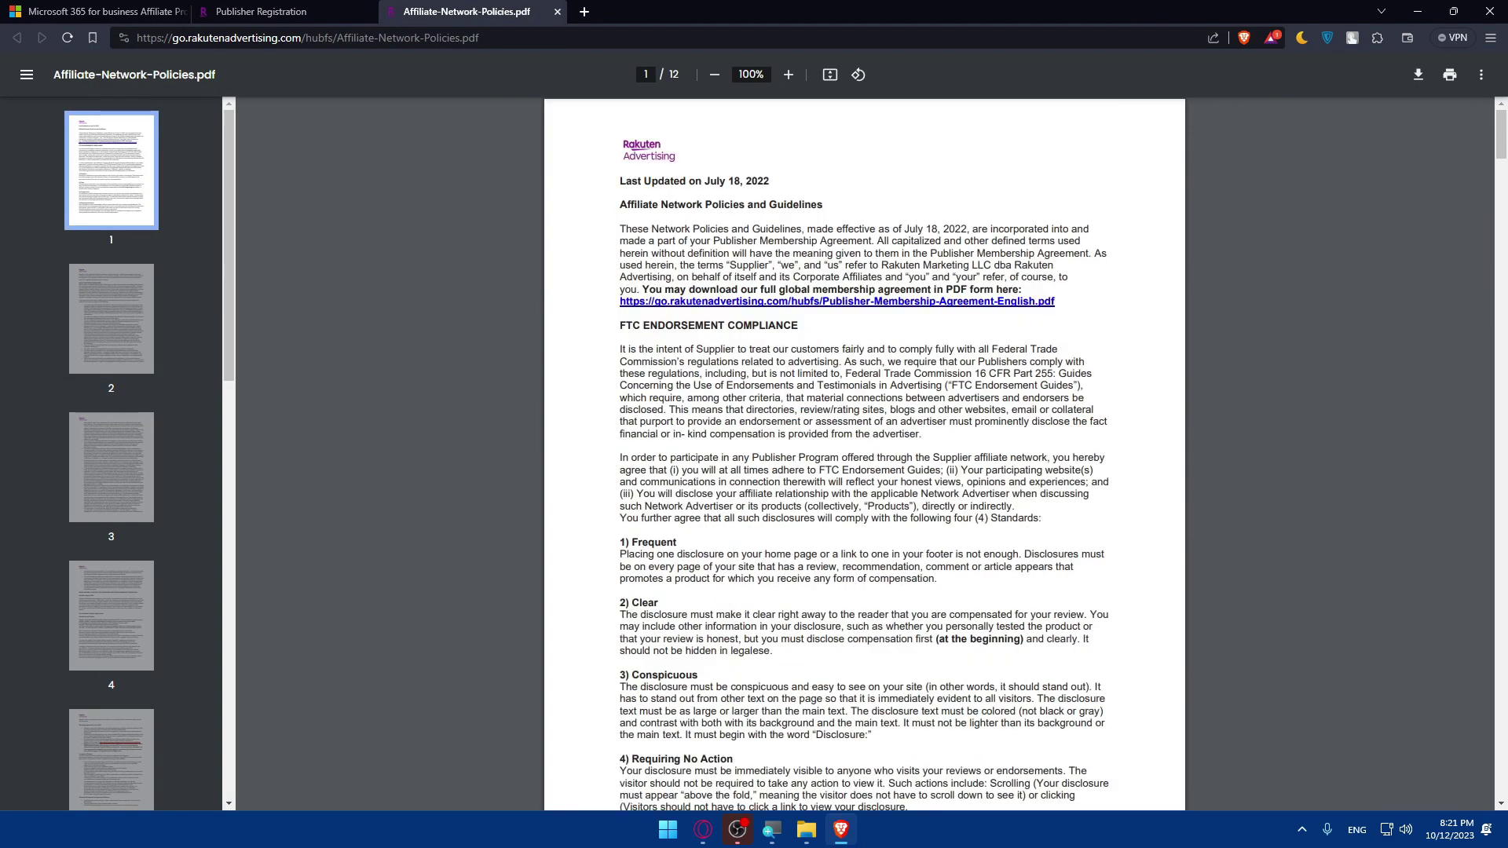
key("ctrl+minus")
key("Right")
key("Right")
key("Right")
key("Right")
key("Right")
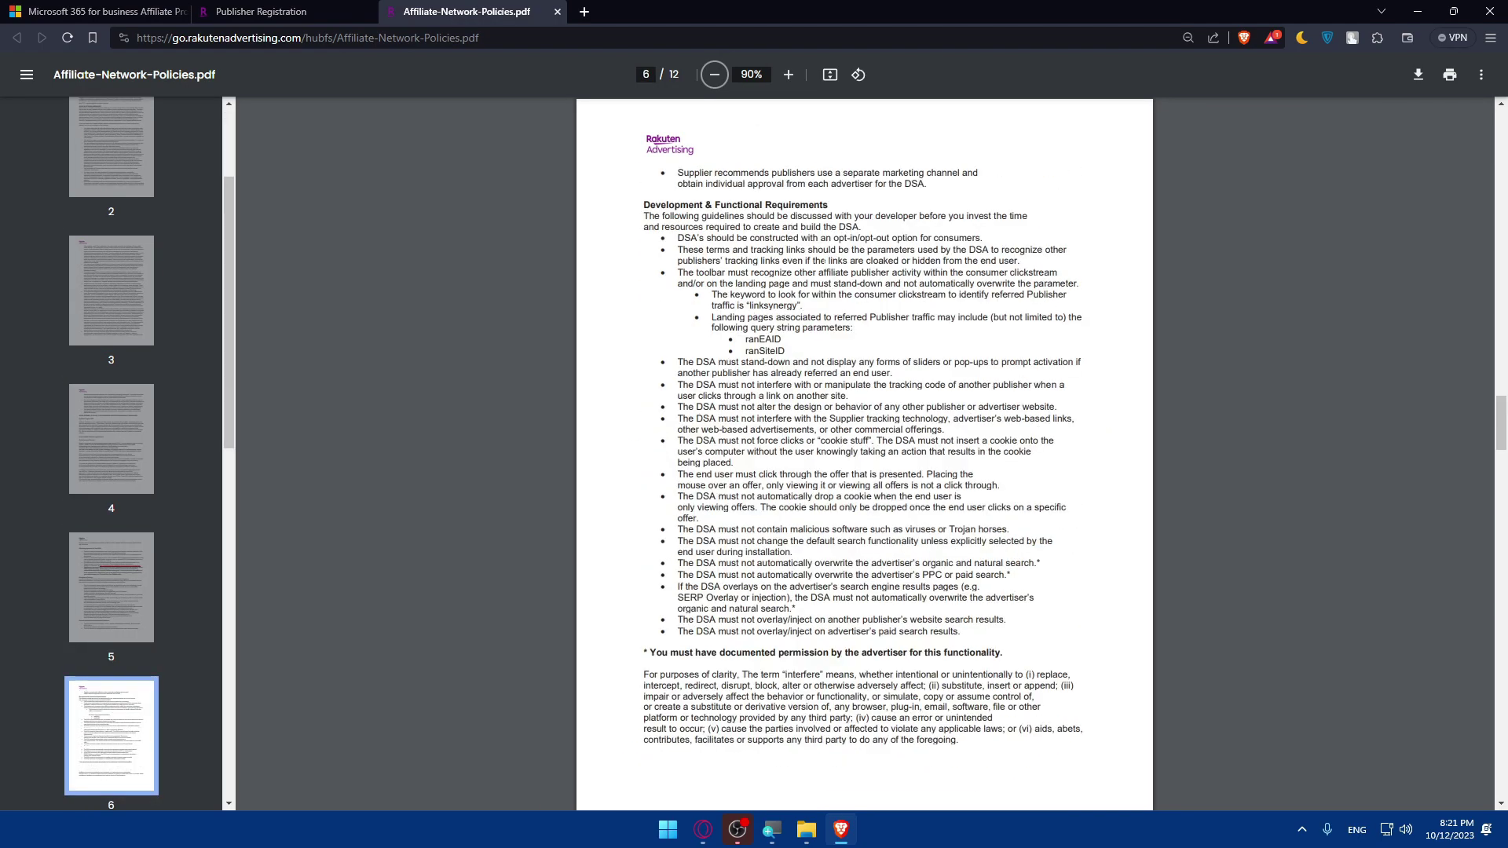
key("Right")
key("Right")
key("Right")
key("Right")
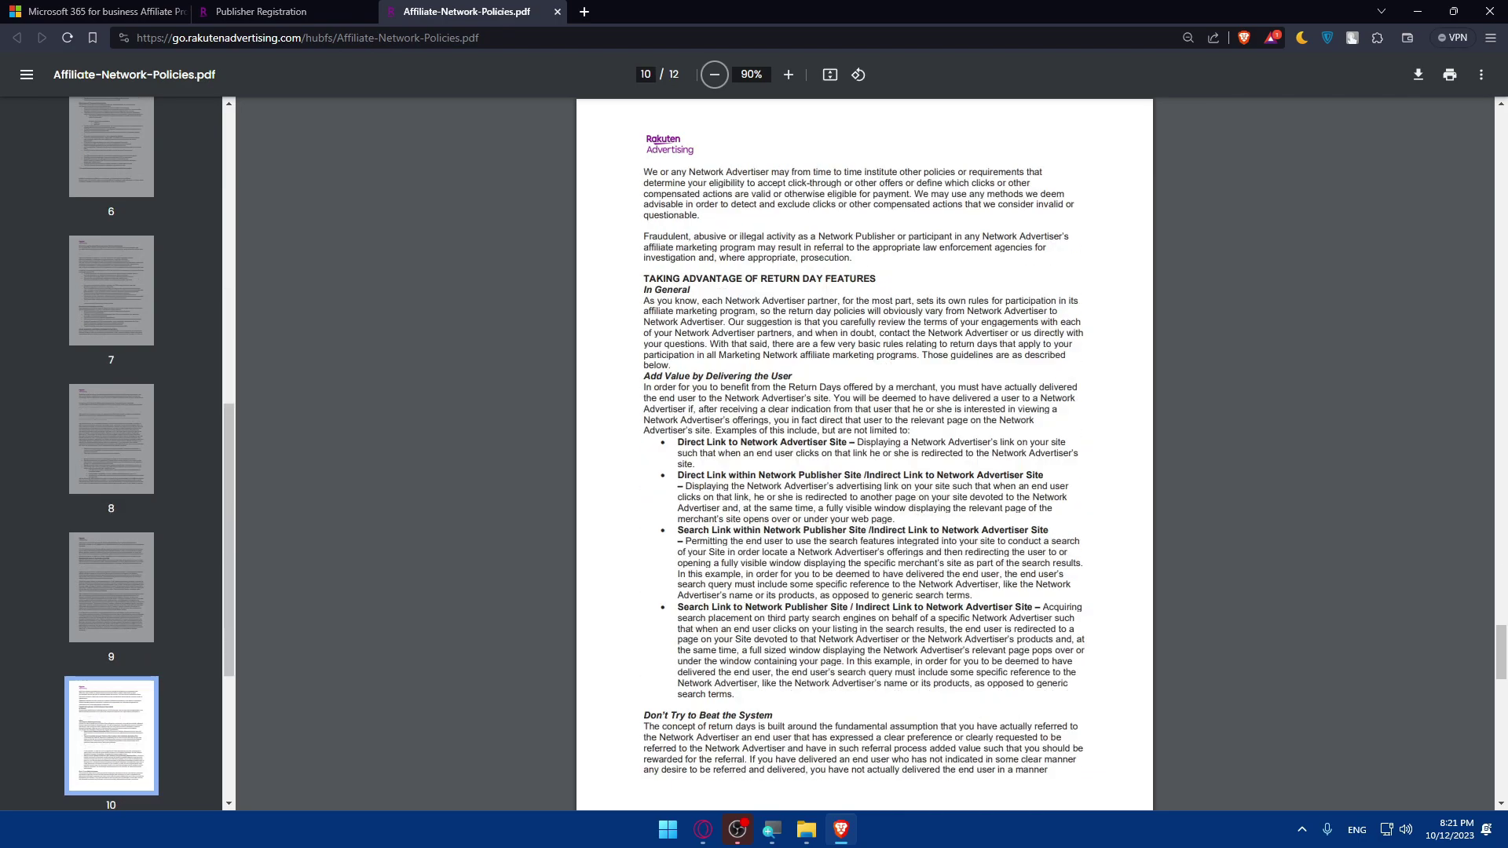
key("Right")
key("Right")
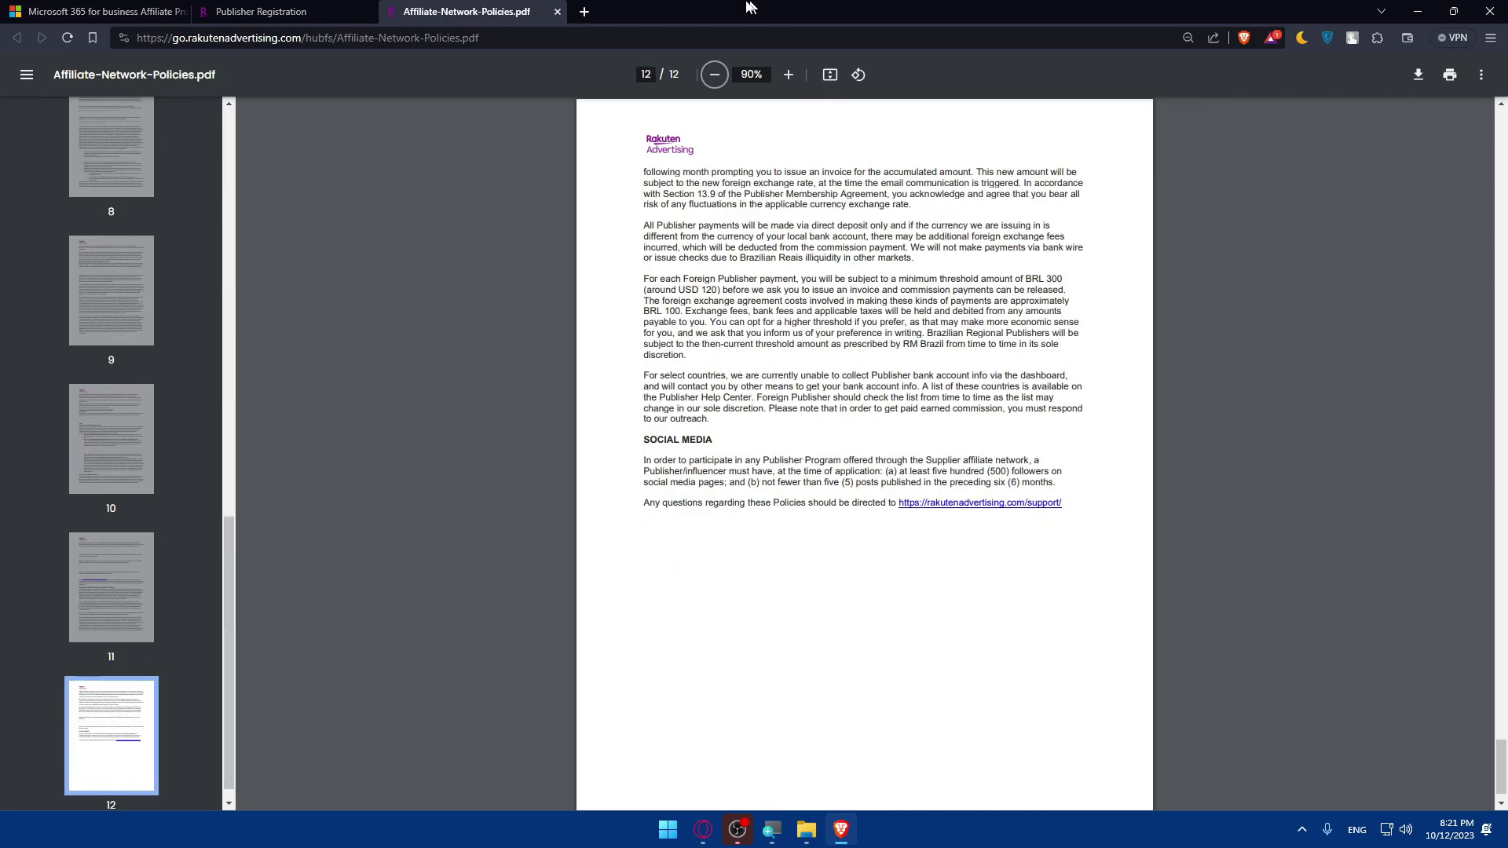
Close the policies PDF and confirm being 18 years of age or older.
left_click(557, 11)
left_click(399, 513)
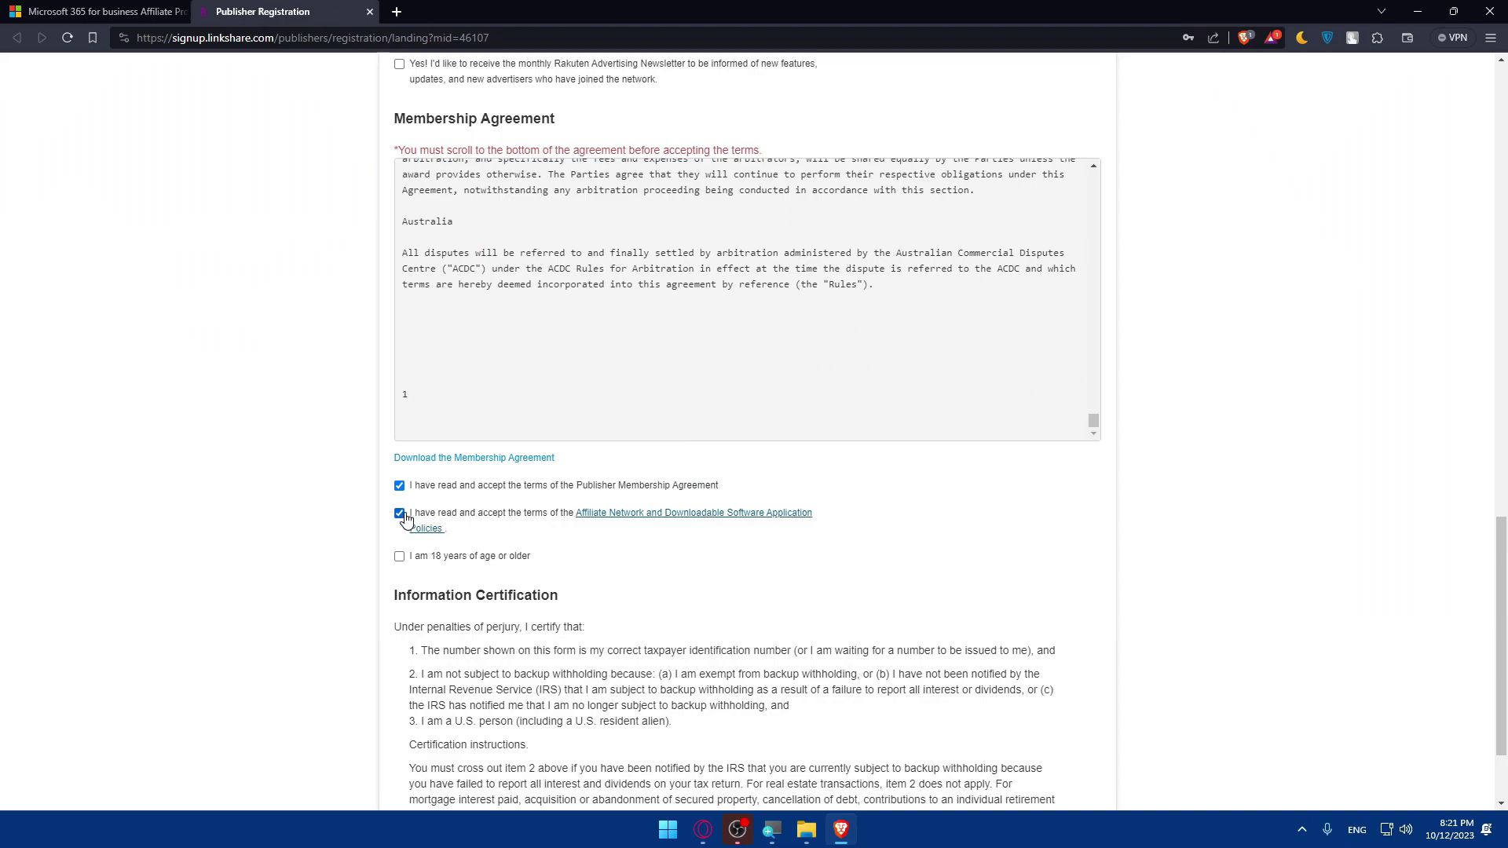
left_click(398, 557)
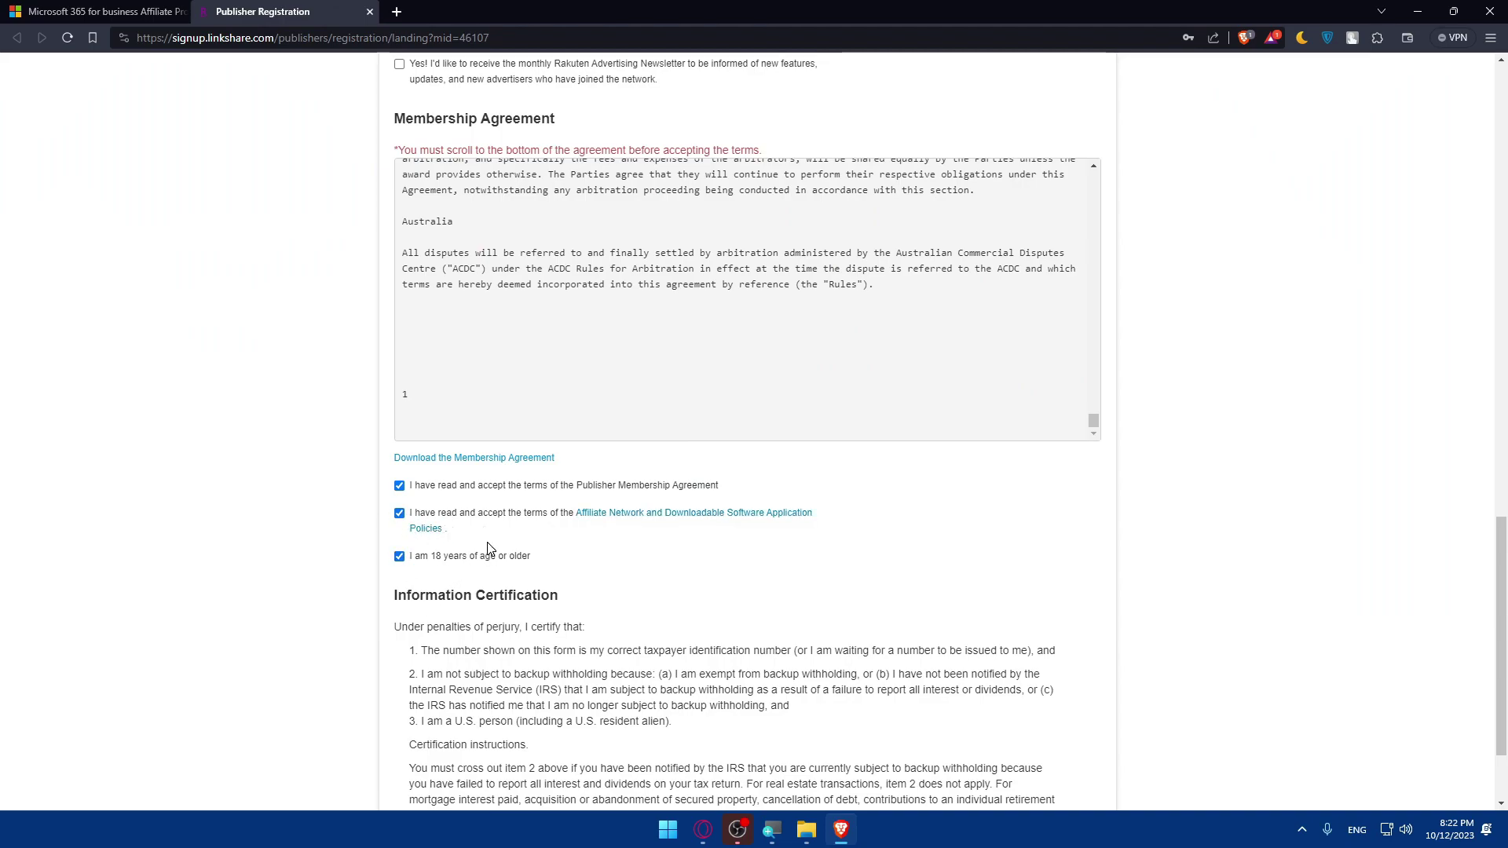
scroll(509, 571, "down", 2)
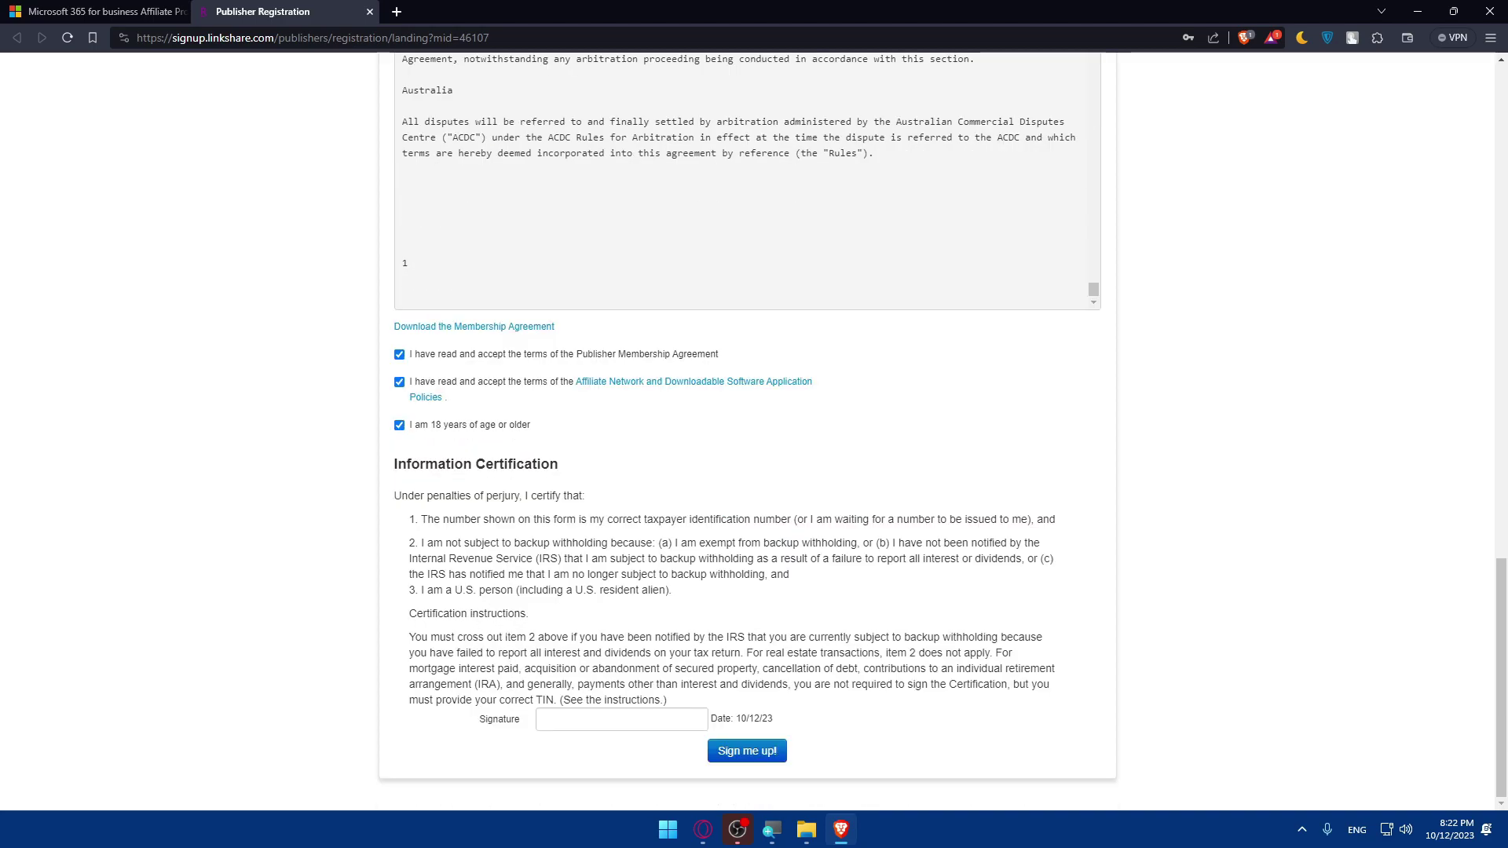
Start signing the certification by typing 'tes' in the Signature field.
left_click(570, 717)
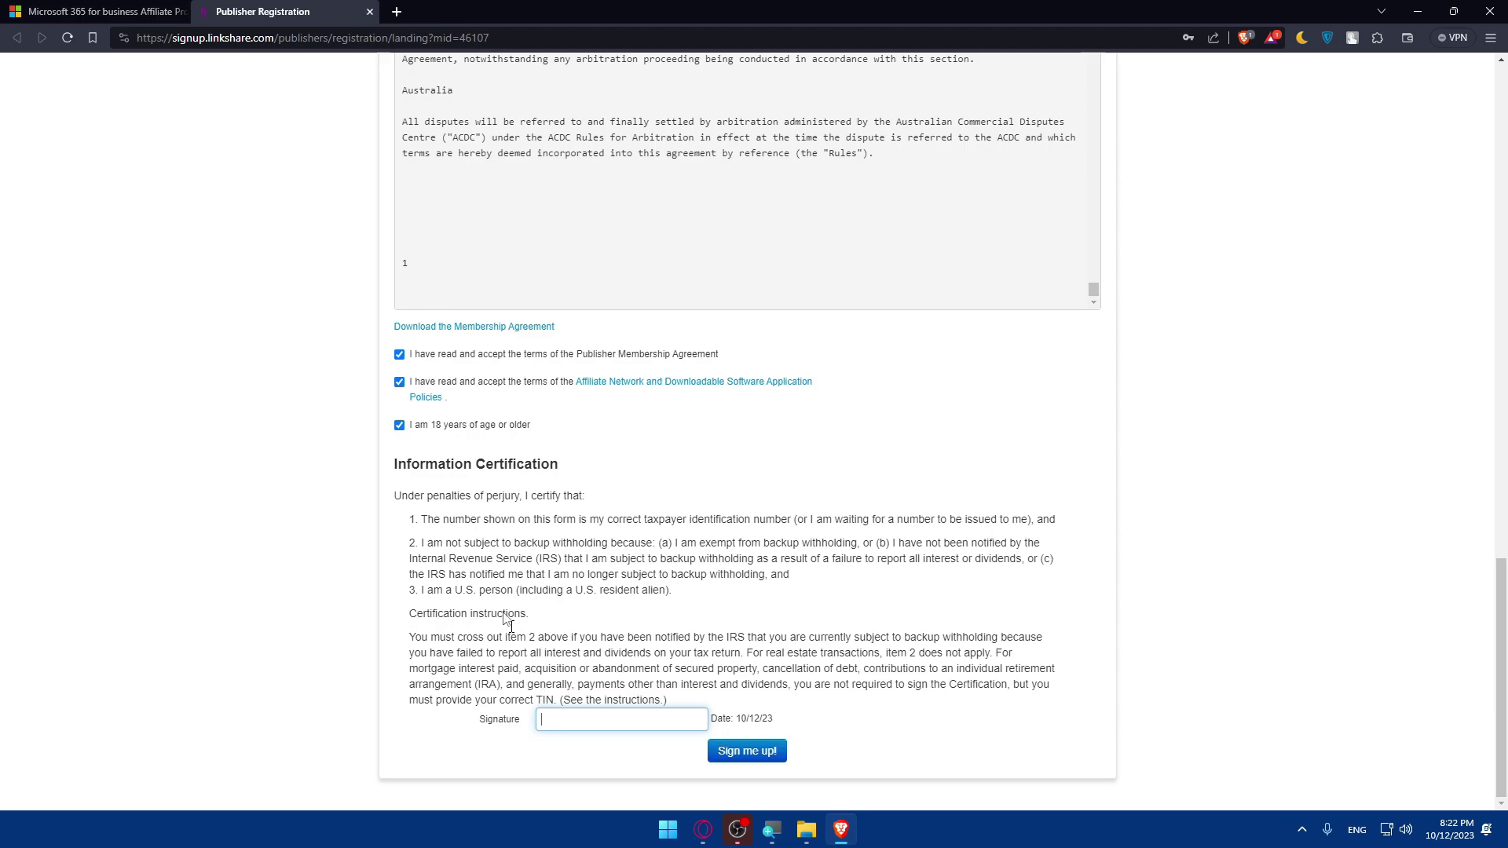
left_click_drag(408, 496, 809, 717)
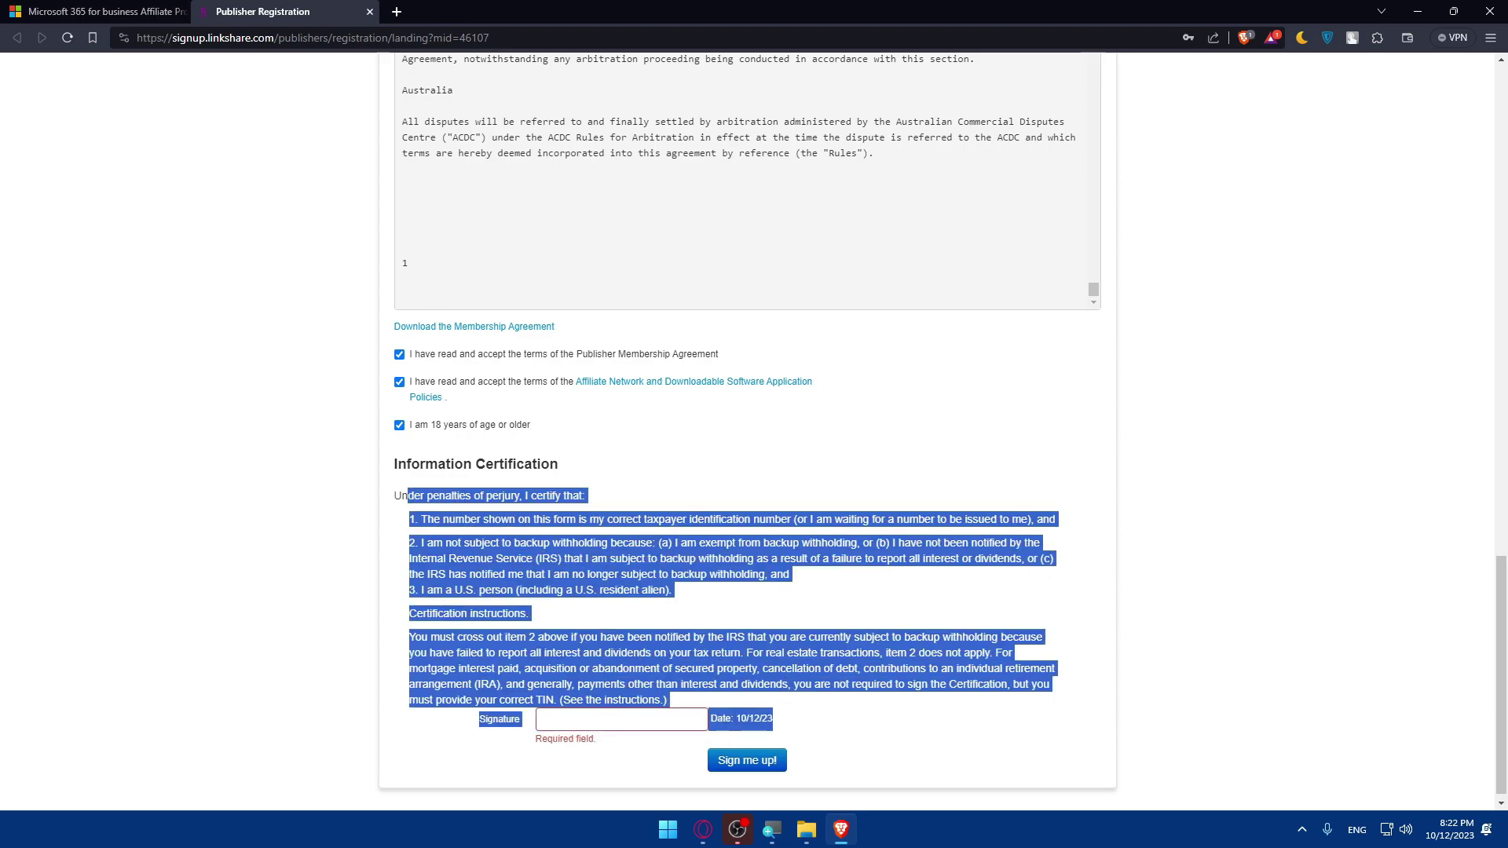
left_click(570, 718)
type("tes")
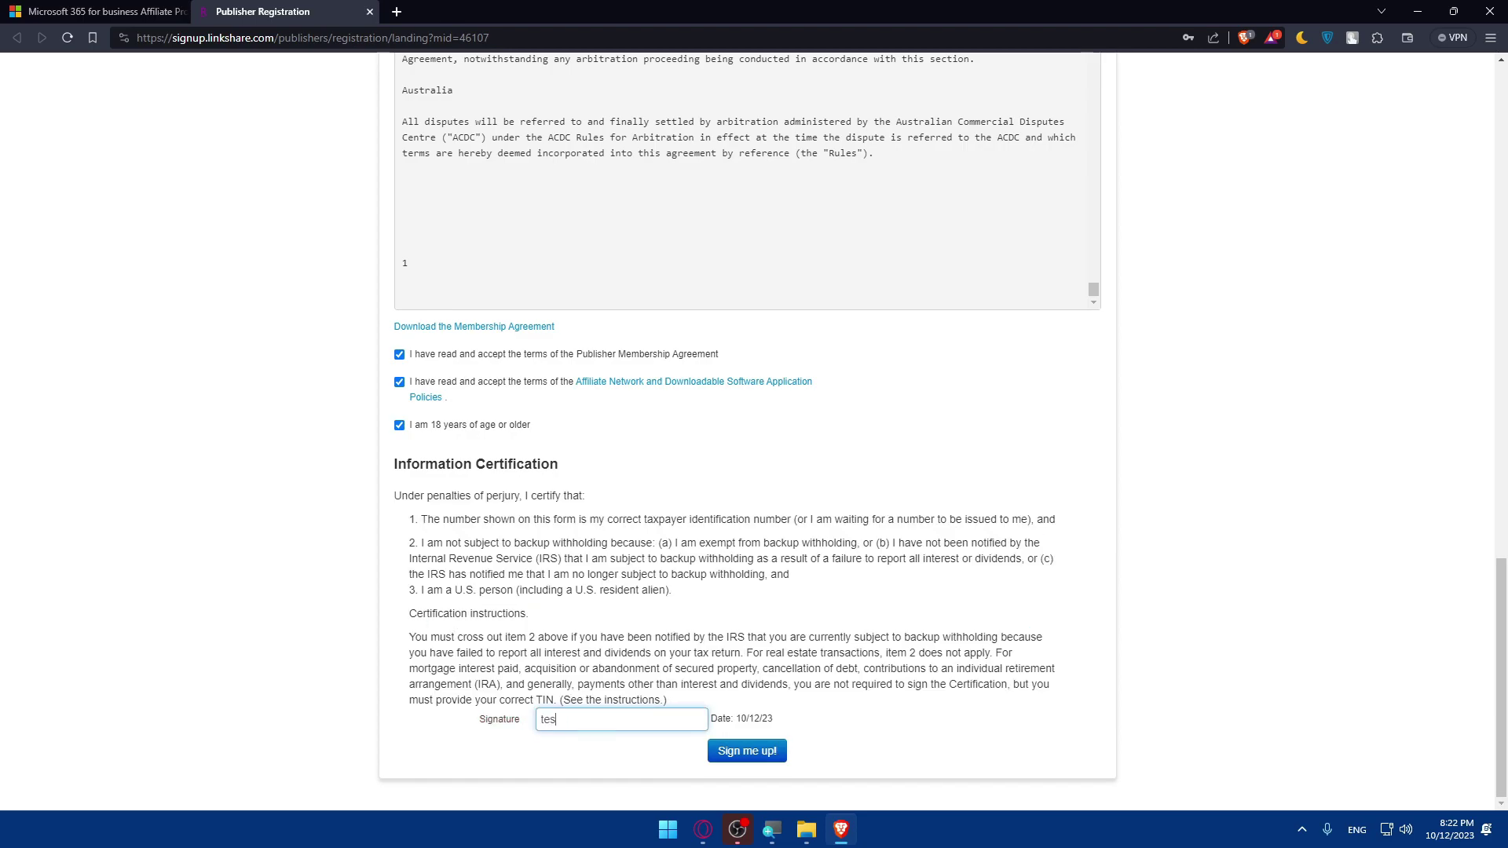